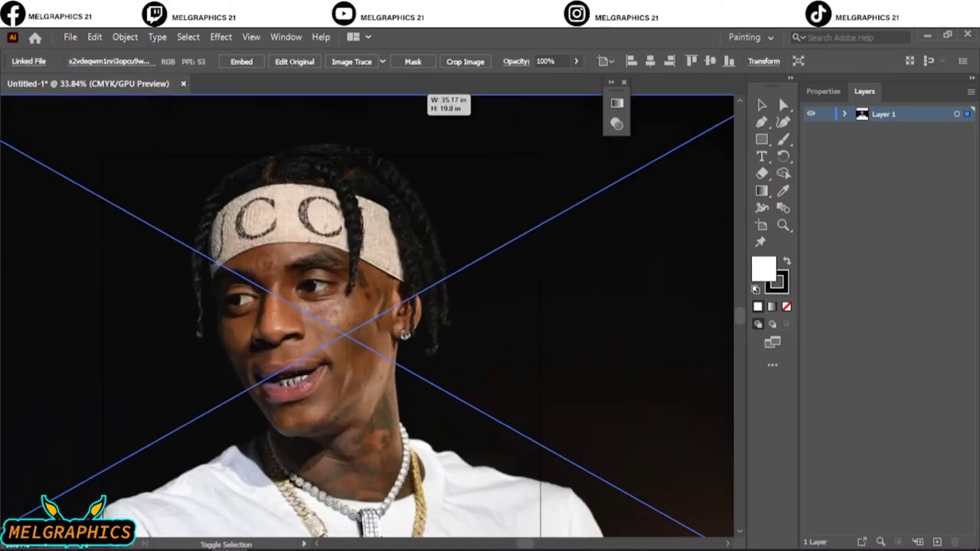
- Add a new Layer 2 above the faded photo and load the User Defined custom brush library
{"action": "scroll", "coordinate": [367, 321], "scroll_direction": "down", "scroll_amount": 1}
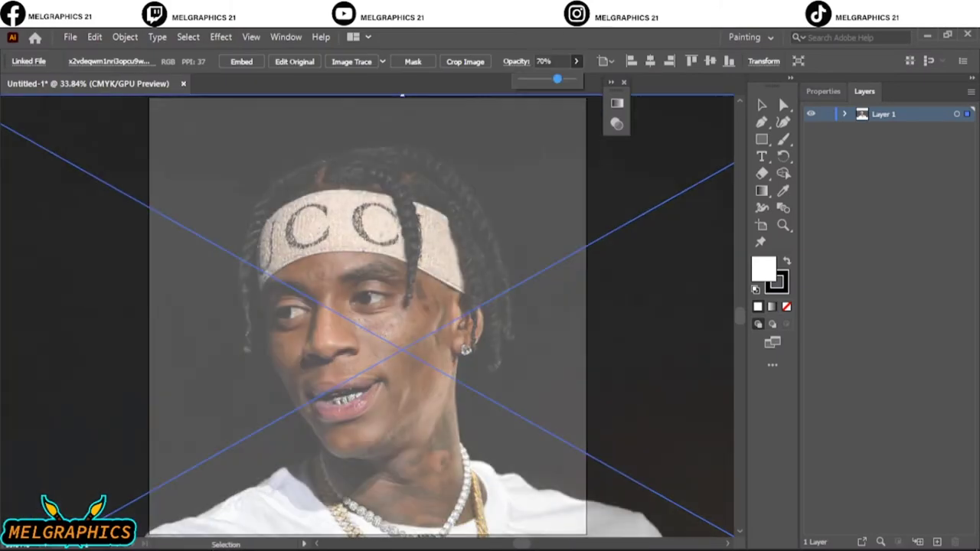
{"action": "left_click", "coordinate": [937, 541]}
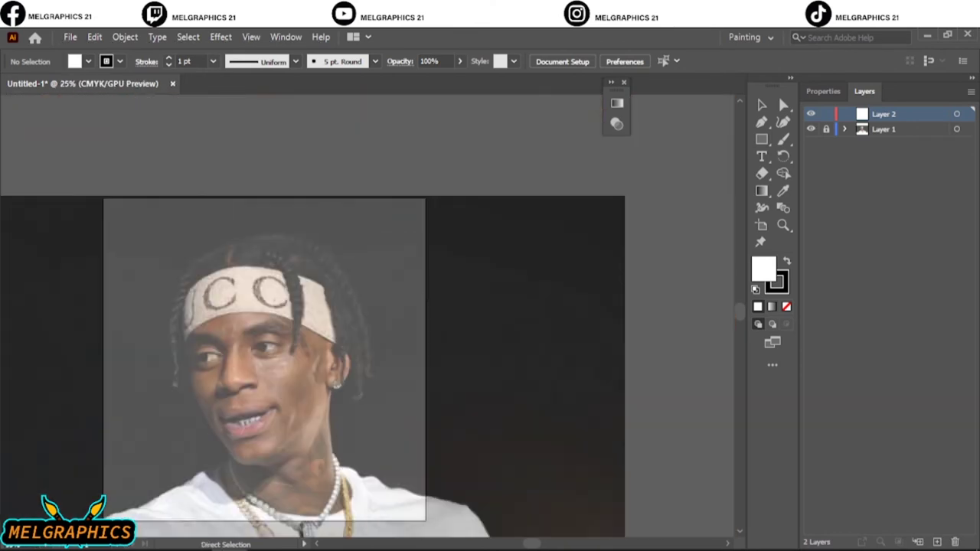
{"action": "left_click", "coordinate": [374, 61]}
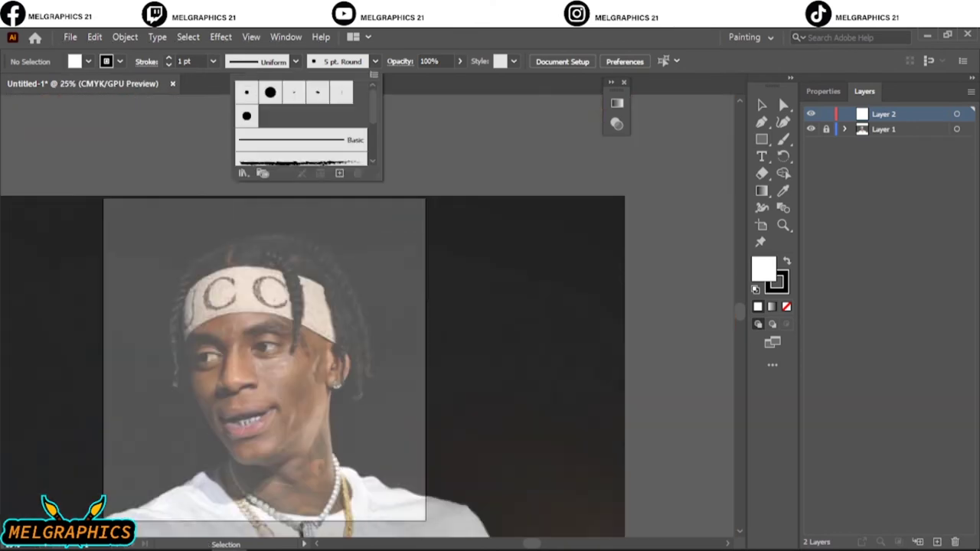
{"action": "left_click", "coordinate": [243, 173]}
{"action": "left_click", "coordinate": [403, 369]}
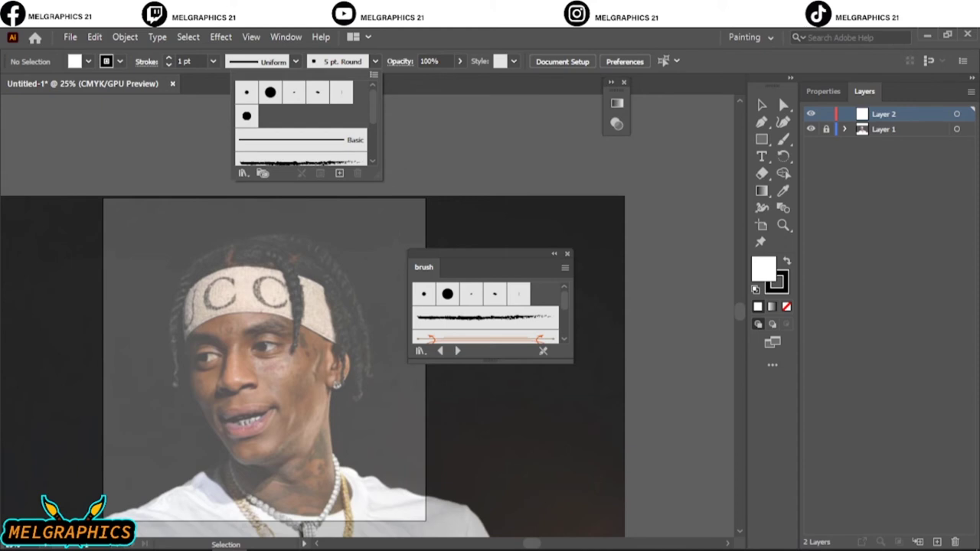
- Pick a brush from the loaded library and set the fill to none
{"action": "left_click", "coordinate": [421, 350]}
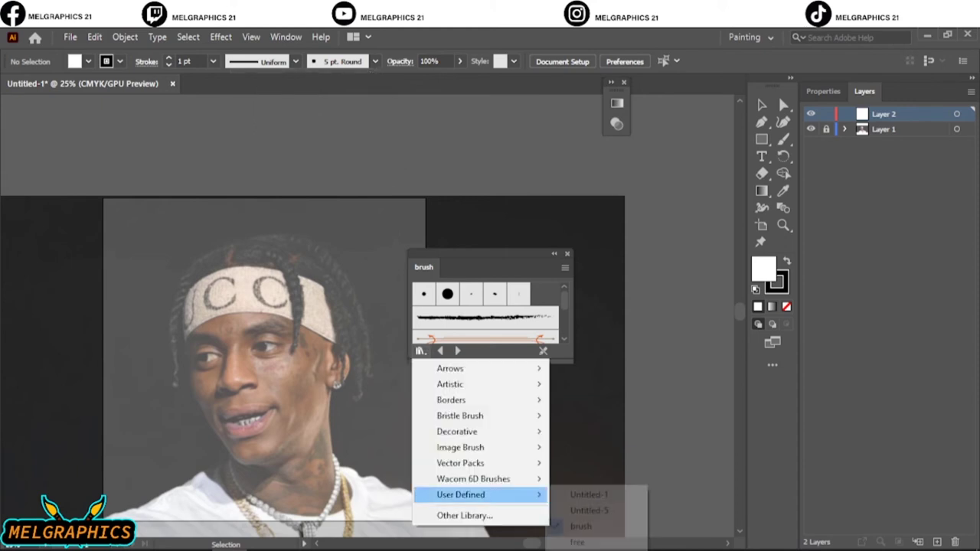
{"action": "left_click", "coordinate": [588, 495]}
{"action": "left_click", "coordinate": [566, 253]}
- Trace the nose sides, nostrils and tip with black Paintbrush strokes
{"action": "key", "text": "b"}
{"action": "scroll", "coordinate": [222, 387], "scroll_direction": "up", "scroll_amount": 4}
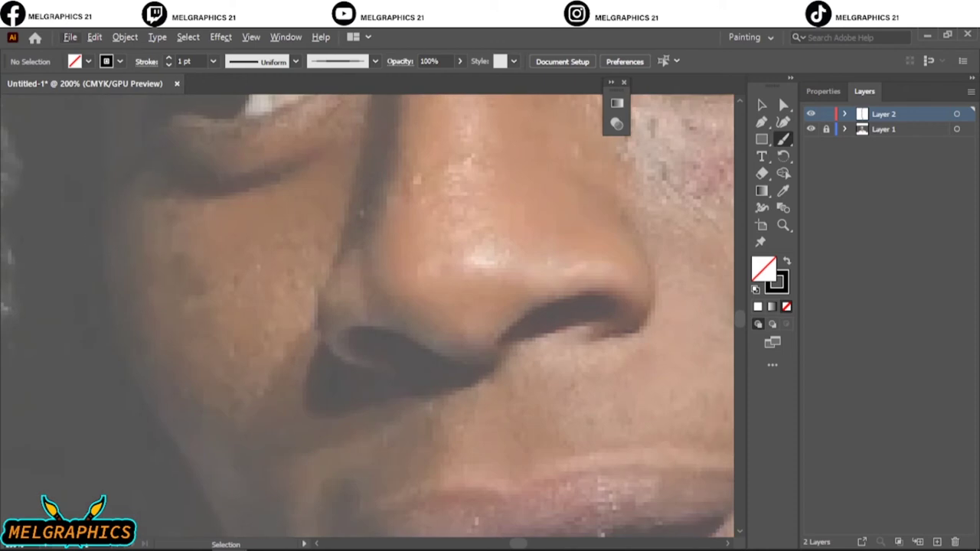
{"action": "scroll", "coordinate": [222, 387], "scroll_direction": "up", "scroll_amount": 2}
{"action": "scroll", "coordinate": [378, 316], "scroll_direction": "down", "scroll_amount": 1}
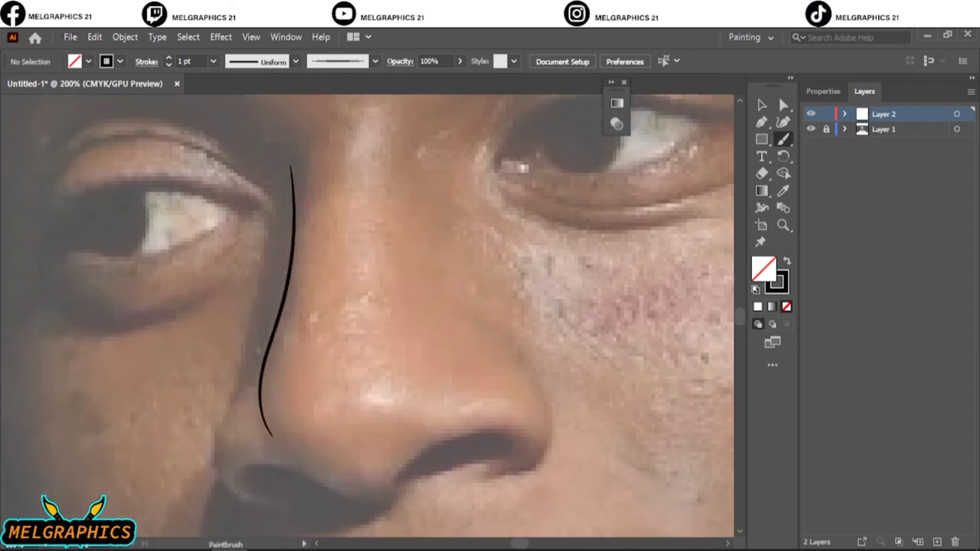
{"action": "left_click_drag", "start_coordinate": [260, 359], "coordinate": [291, 511]}
{"action": "mouse_move", "coordinate": [238, 486]}
{"action": "left_mouse_down"}
{"action": "mouse_move", "coordinate": [387, 507]}
{"action": "mouse_move", "coordinate": [514, 450]}
{"action": "left_mouse_up"}
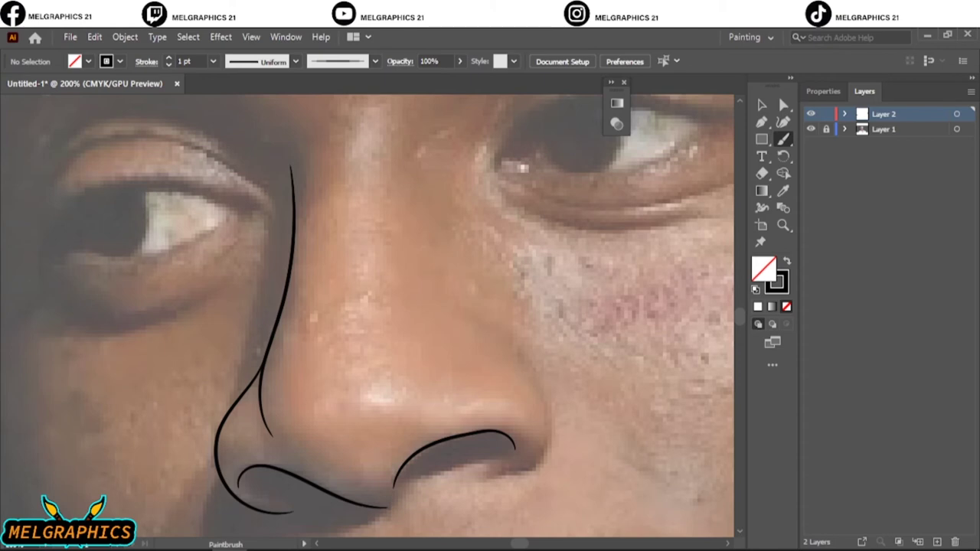
{"action": "left_click_drag", "start_coordinate": [511, 341], "coordinate": [500, 473]}
- Outline the upper lip, lower lip and the line between the lips
{"action": "key", "text": "ctrl+0"}
{"action": "key", "text": "ctrl+plus"}
{"action": "key", "text": "ctrl+plus"}
{"action": "key", "text": "ctrl+plus"}
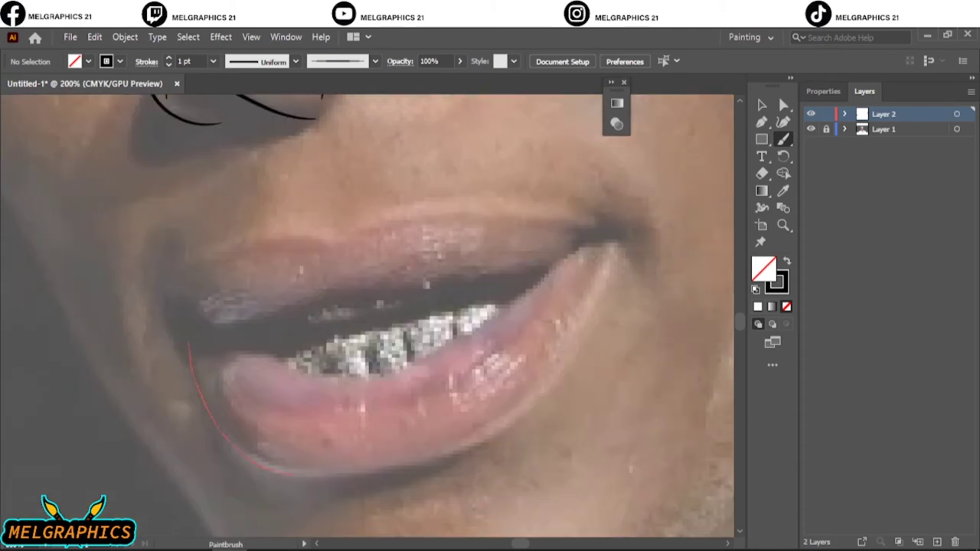
{"action": "left_click_drag", "start_coordinate": [354, 479], "coordinate": [616, 234]}
{"action": "left_click_drag", "start_coordinate": [172, 306], "coordinate": [612, 217]}
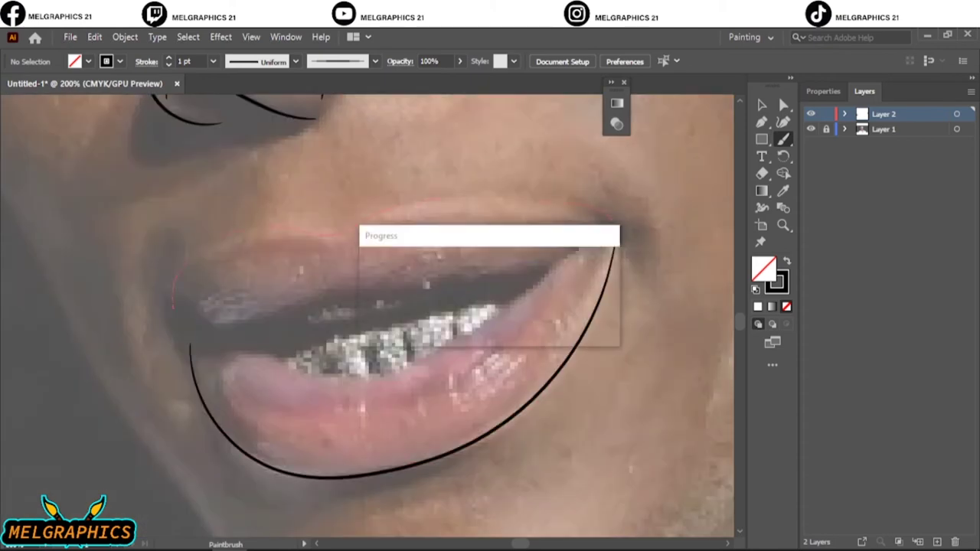
{"action": "left_click_drag", "start_coordinate": [198, 321], "coordinate": [589, 235]}
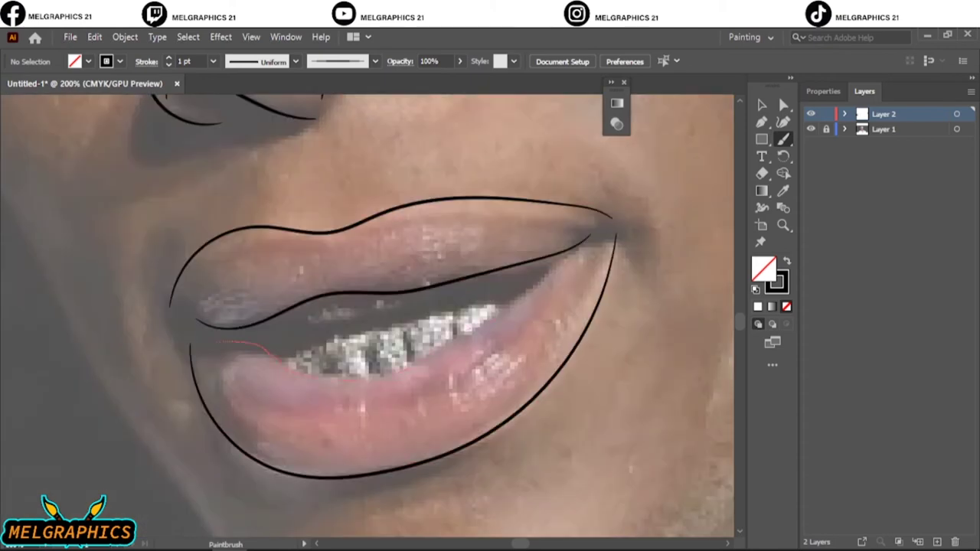
{"action": "left_click_drag", "start_coordinate": [268, 352], "coordinate": [612, 233]}
- Trace the first eye's upper and lower eyelids and the curves at its corner
{"action": "key", "text": "ctrl+0"}
{"action": "scroll", "coordinate": [416, 208], "scroll_direction": "up", "scroll_amount": 5}
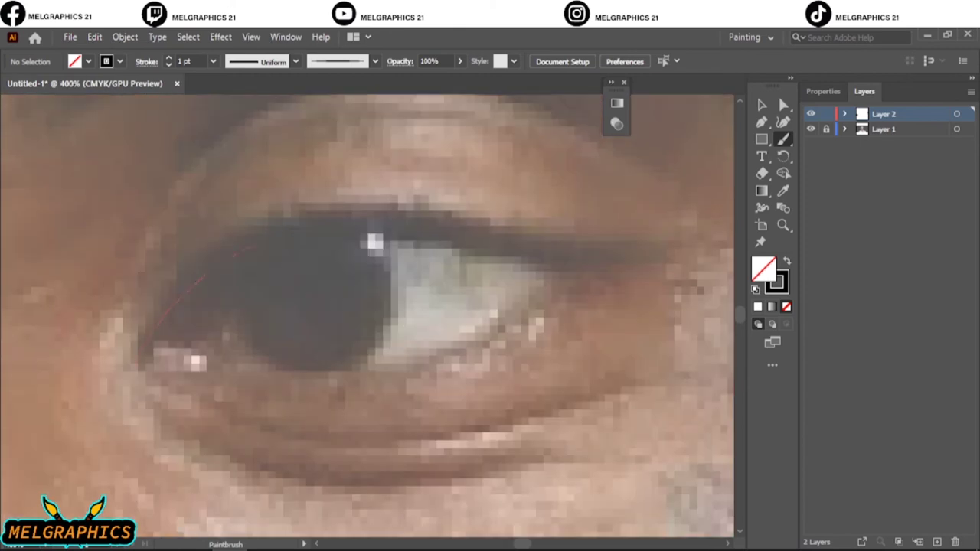
{"action": "left_click_drag", "start_coordinate": [252, 249], "coordinate": [662, 241]}
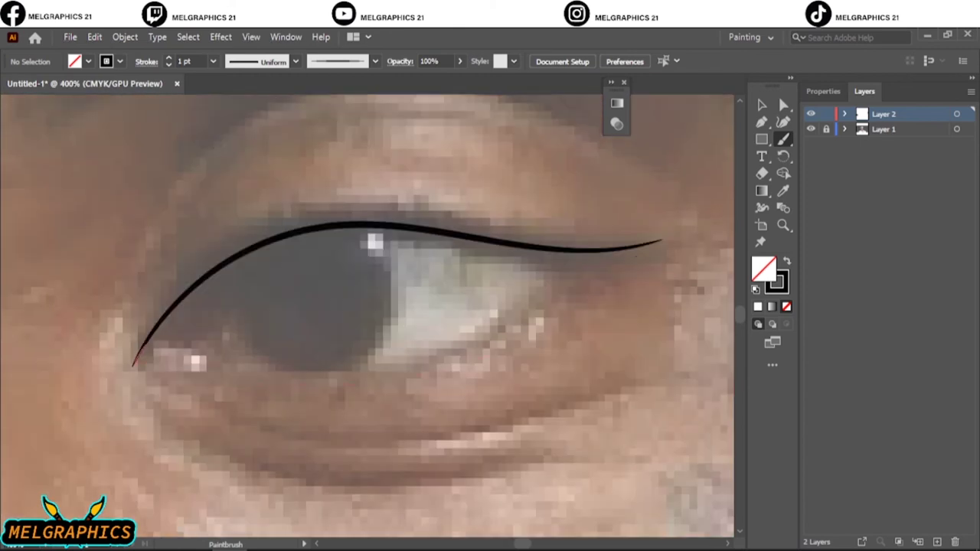
{"action": "left_click_drag", "start_coordinate": [133, 365], "coordinate": [663, 240]}
{"action": "left_click_drag", "start_coordinate": [178, 305], "coordinate": [205, 361]}
{"action": "left_click_drag", "start_coordinate": [216, 268], "coordinate": [268, 376]}
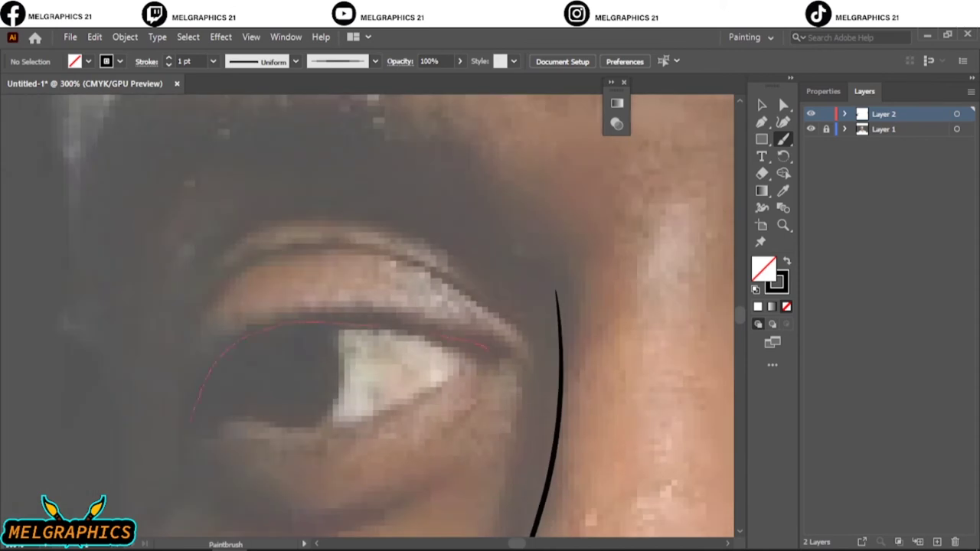
- Trace the other eye's upper and lower lids and its outer-corner stroke
{"action": "left_click_drag", "start_coordinate": [487, 349], "coordinate": [503, 360]}
{"action": "left_click_drag", "start_coordinate": [192, 415], "coordinate": [493, 361]}
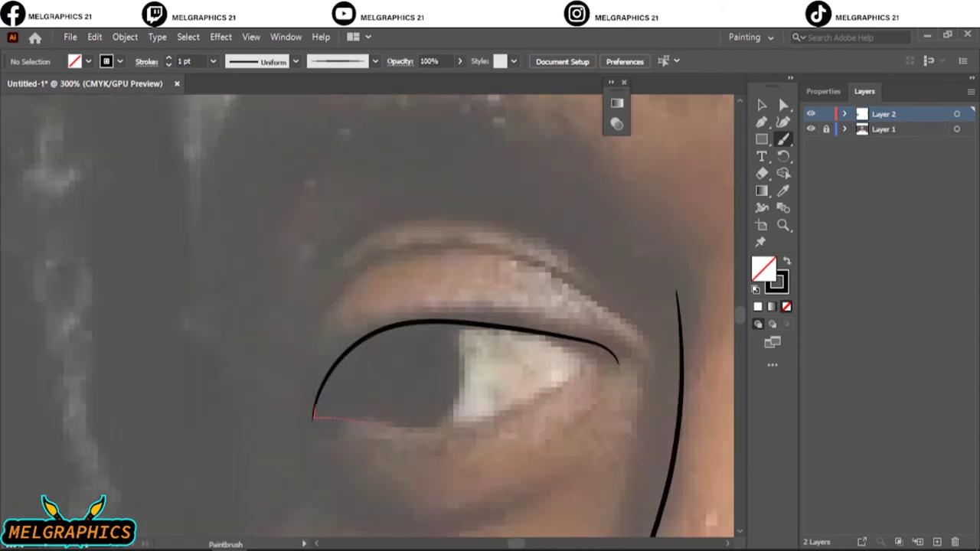
{"action": "left_click_drag", "start_coordinate": [313, 418], "coordinate": [616, 359]}
{"action": "scroll", "coordinate": [582, 406], "scroll_direction": "up", "scroll_amount": 5, "text": "alt"}
{"action": "left_click_drag", "start_coordinate": [404, 175], "coordinate": [492, 373]}
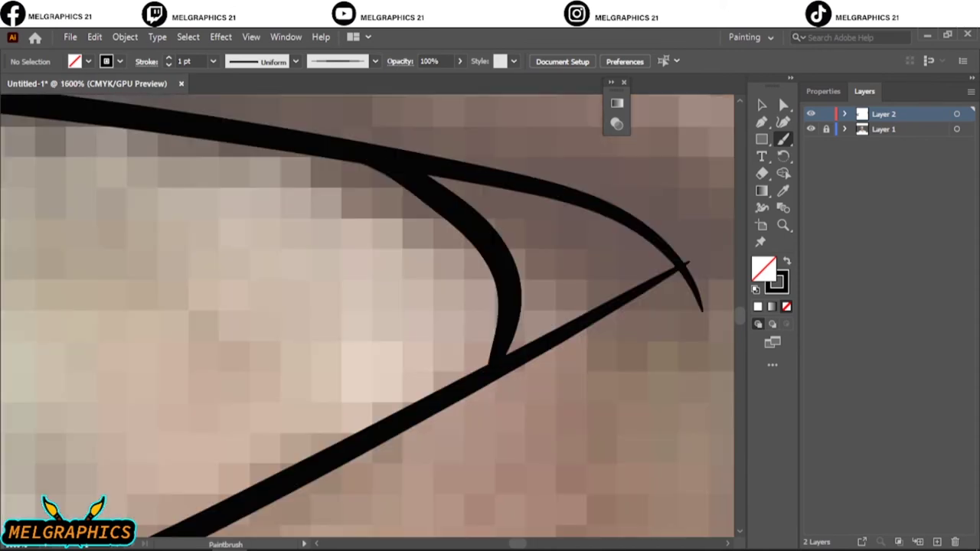
{"action": "scroll", "coordinate": [368, 314], "scroll_direction": "left", "scroll_amount": 5}
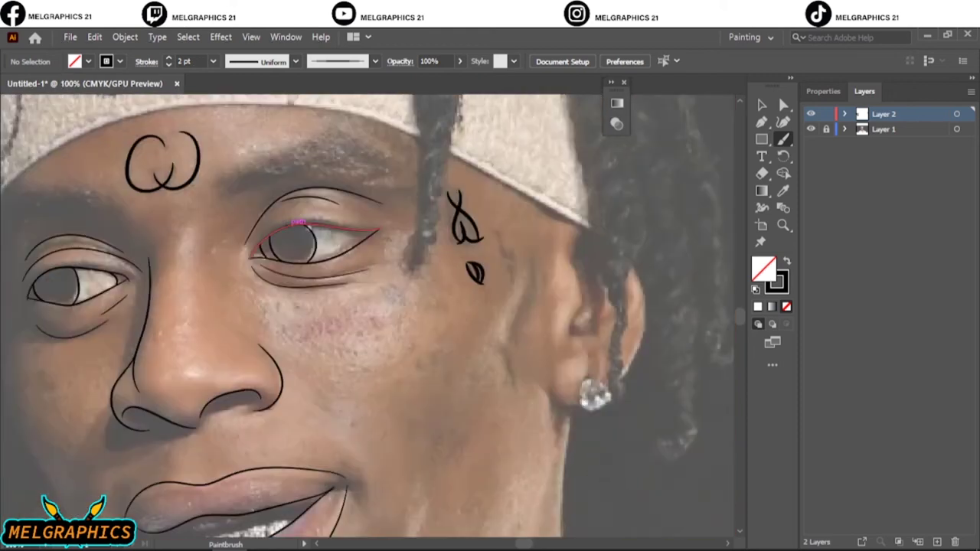
- Outline the jaw and chin, circle the earring stud, and trace the neck to the chain
{"action": "scroll", "coordinate": [297, 224], "scroll_direction": "up", "scroll_amount": 1}
{"action": "key", "text": "ctrl+0"}
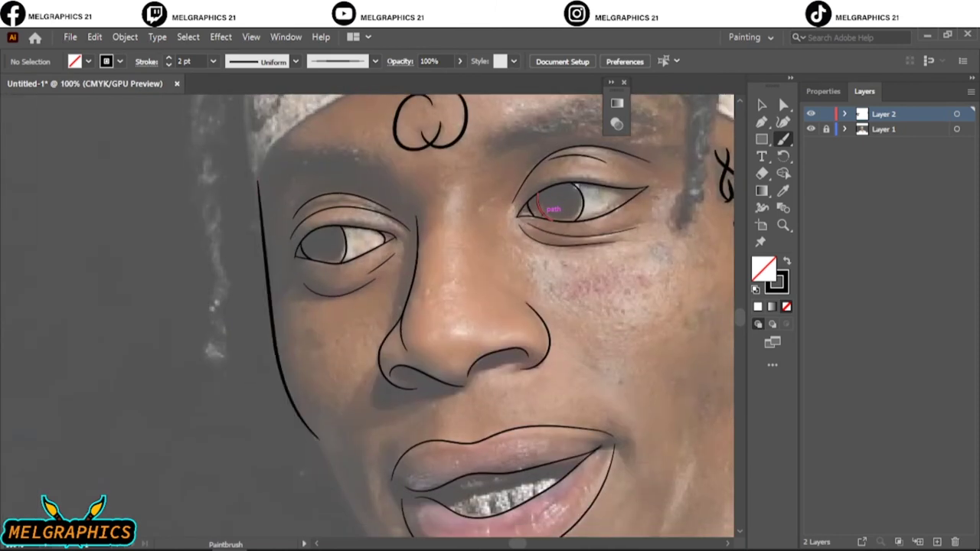
{"action": "scroll", "coordinate": [545, 207], "scroll_direction": "down", "scroll_amount": 5}
{"action": "mouse_move", "coordinate": [378, 362]}
{"action": "left_mouse_down"}
{"action": "mouse_move", "coordinate": [396, 381]}
{"action": "mouse_move", "coordinate": [671, 413]}
{"action": "left_mouse_up"}
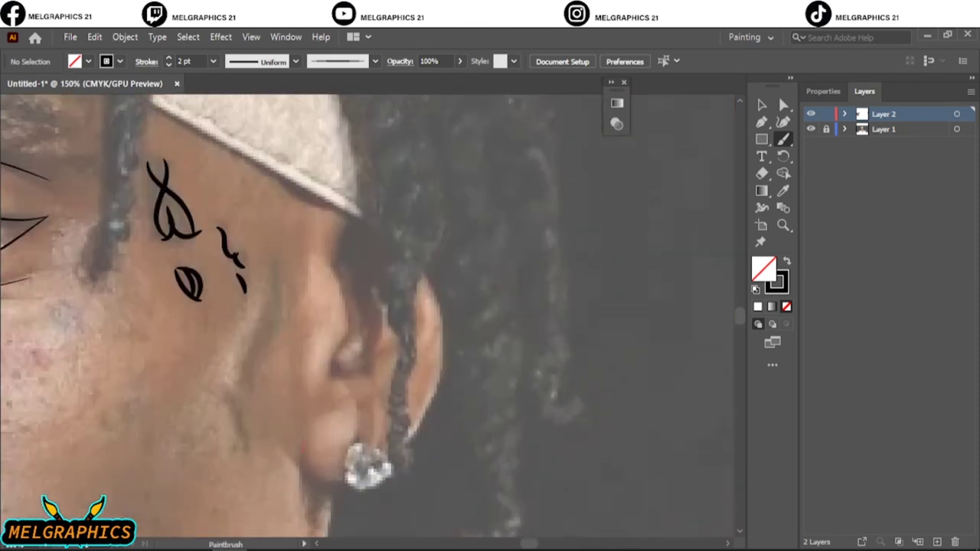
{"action": "mouse_move", "coordinate": [356, 483]}
{"action": "left_mouse_down"}
{"action": "mouse_move", "coordinate": [345, 451]}
{"action": "mouse_move", "coordinate": [433, 258]}
{"action": "left_mouse_up"}
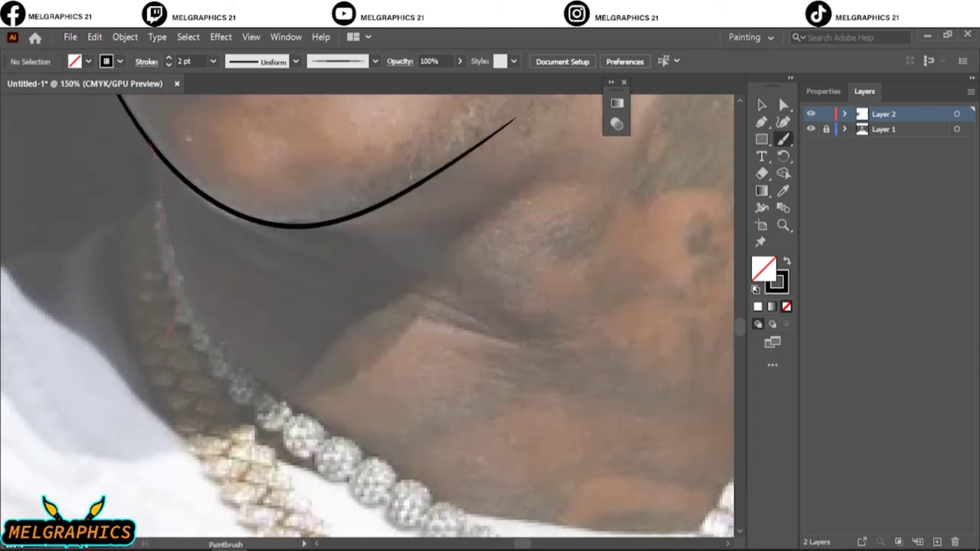
{"action": "mouse_move", "coordinate": [151, 141]}
{"action": "left_mouse_down"}
{"action": "mouse_move", "coordinate": [164, 382]}
{"action": "mouse_move", "coordinate": [322, 352]}
{"action": "mouse_move", "coordinate": [426, 392]}
{"action": "mouse_move", "coordinate": [373, 383]}
{"action": "mouse_move", "coordinate": [526, 273]}
{"action": "mouse_move", "coordinate": [555, 214]}
{"action": "left_mouse_up"}
- Finish the neck outline with additional strokes along the thin neck lines
{"action": "key", "text": "ctrl+0"}
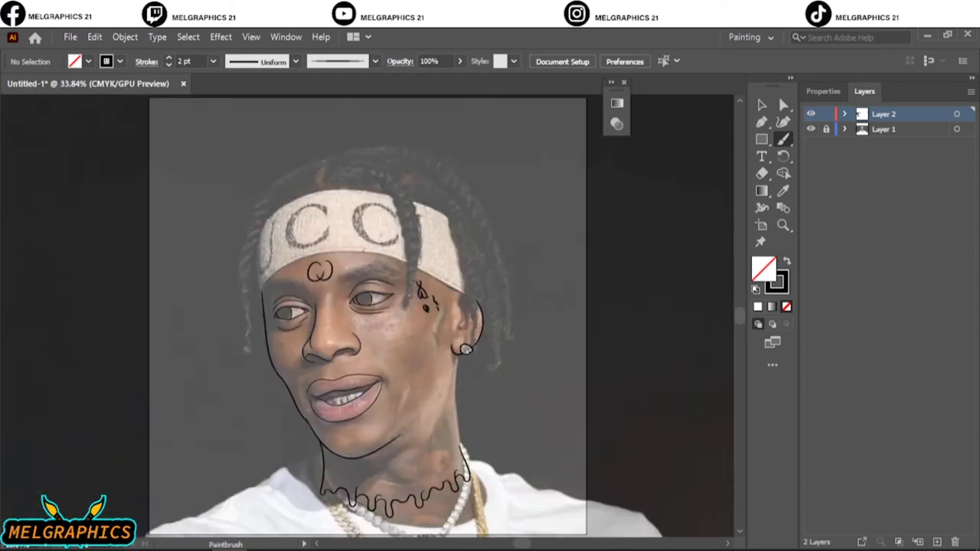
{"action": "key", "text": "ctrl+1"}
{"action": "left_click_drag", "start_coordinate": [443, 459], "coordinate": [452, 510]}
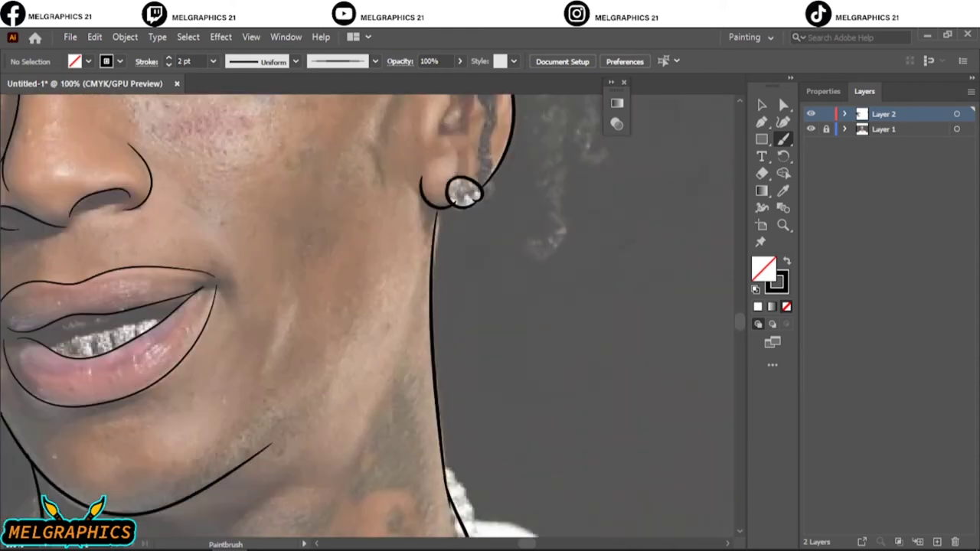
{"action": "scroll", "coordinate": [446, 198], "scroll_direction": "up", "scroll_amount": 5}
{"action": "left_click_drag", "start_coordinate": [400, 253], "coordinate": [370, 536]}
{"action": "key", "text": "ctrl+0"}
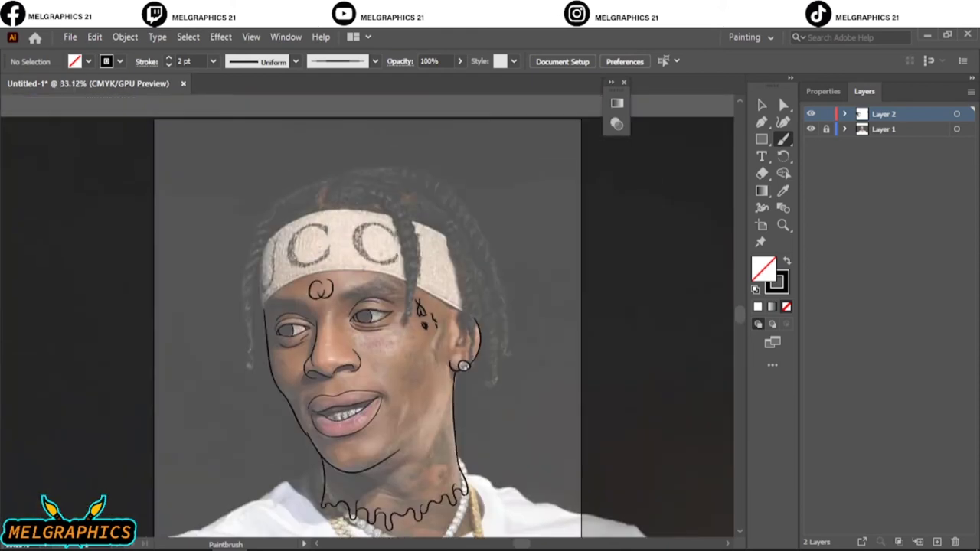
{"action": "scroll", "coordinate": [414, 460], "scroll_direction": "up", "scroll_amount": 4}
{"action": "left_click_drag", "start_coordinate": [360, 371], "coordinate": [449, 416]}
{"action": "scroll", "coordinate": [383, 344], "scroll_direction": "down", "scroll_amount": 3}
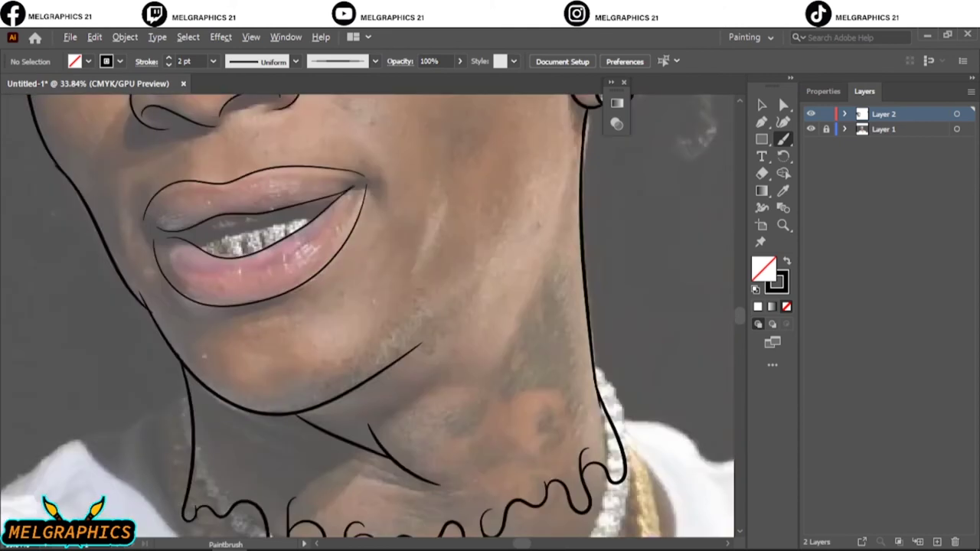
{"action": "scroll", "coordinate": [383, 345], "scroll_direction": "up", "scroll_amount": 3}
- Switch to a 1 pt brush and draw the thin neck creases below the jaw
{"action": "left_click", "coordinate": [169, 65]}
{"action": "left_click_drag", "start_coordinate": [122, 264], "coordinate": [337, 364]}
{"action": "left_click_drag", "start_coordinate": [123, 304], "coordinate": [446, 415]}
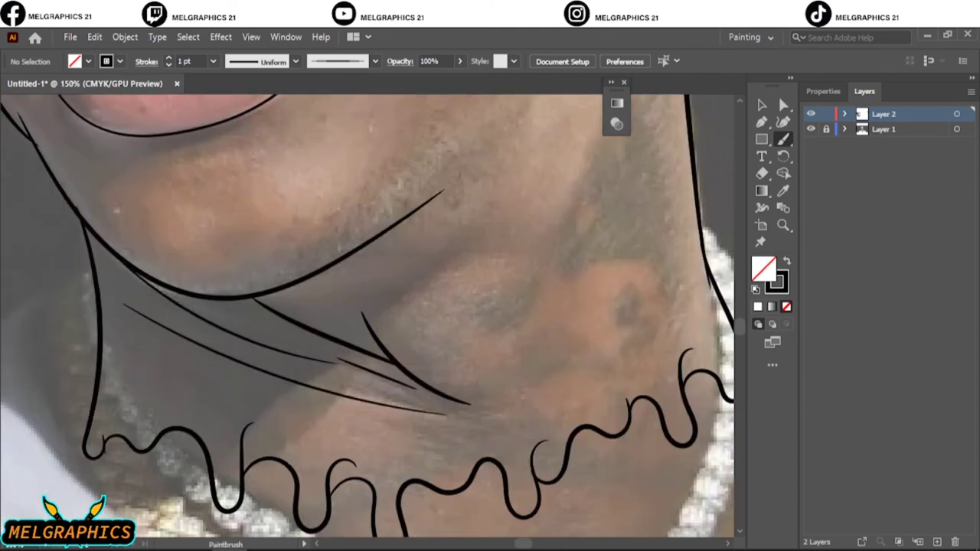
{"action": "scroll", "coordinate": [368, 314], "scroll_direction": "down", "scroll_amount": 2}
{"action": "scroll", "coordinate": [367, 314], "scroll_direction": "down", "scroll_amount": 1}
{"action": "scroll", "coordinate": [368, 314], "scroll_direction": "down", "scroll_amount": 3}
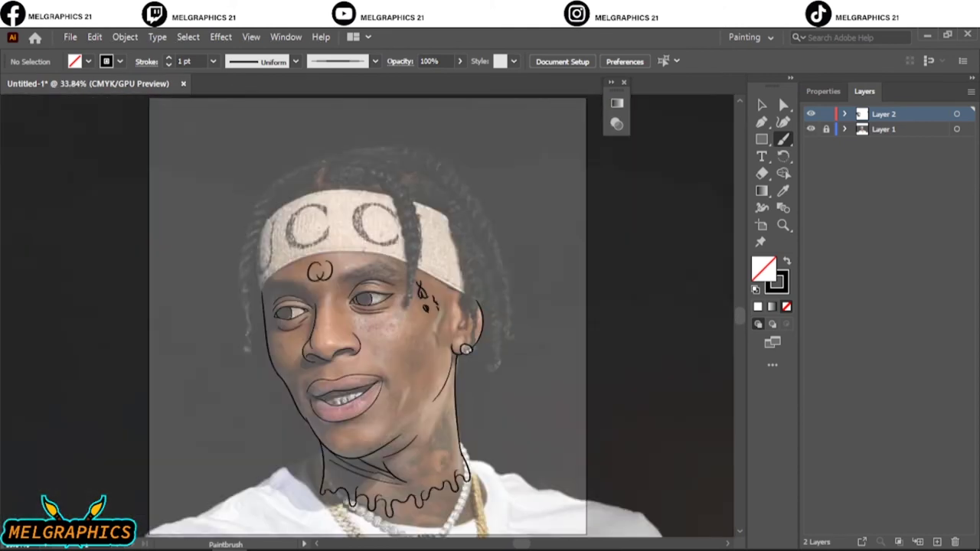
{"action": "scroll", "coordinate": [261, 227], "scroll_direction": "up", "scroll_amount": 6}
- Trace the headband edges across the forehead and fit the whole artboard in view
{"action": "left_click_drag", "start_coordinate": [256, 260], "coordinate": [287, 197]}
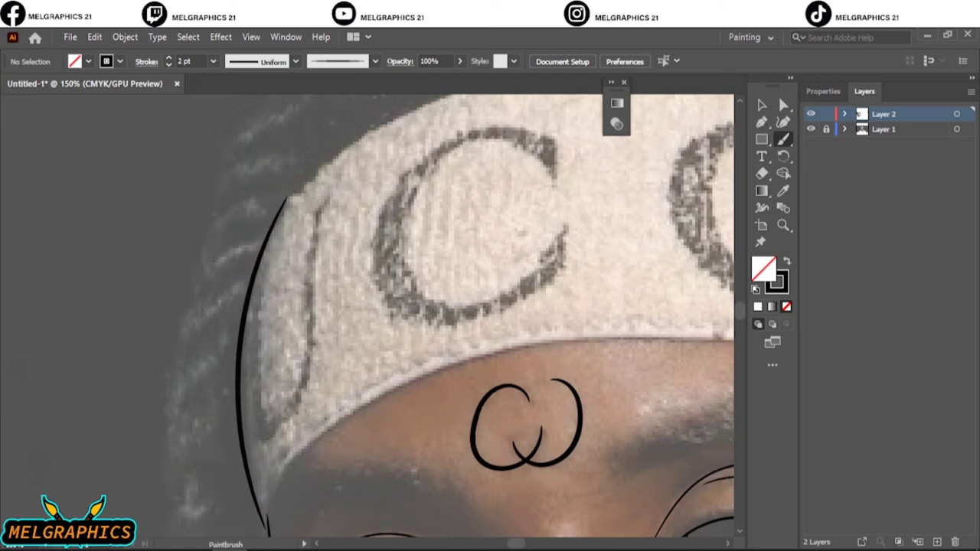
{"action": "left_click_drag", "start_coordinate": [526, 425], "coordinate": [457, 322]}
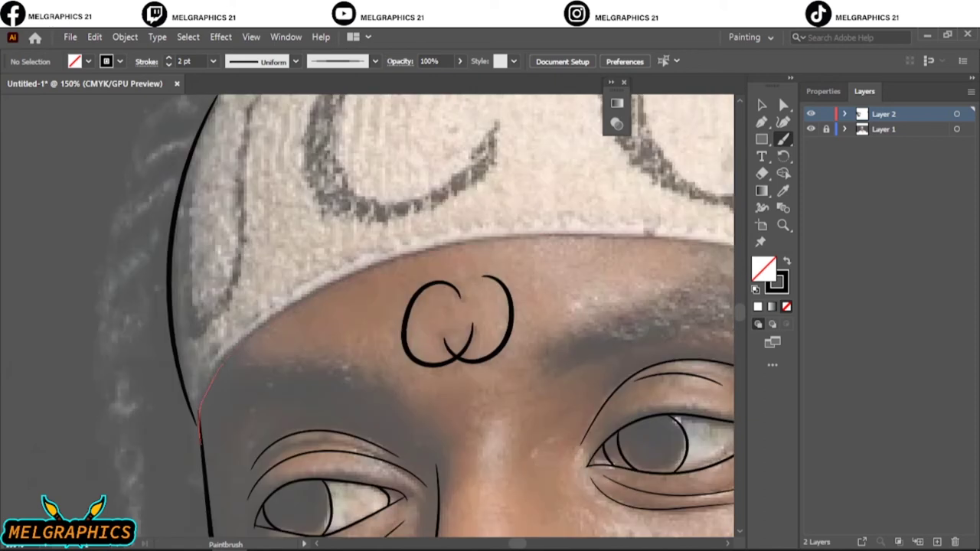
{"action": "left_click_drag", "start_coordinate": [222, 365], "coordinate": [728, 243]}
{"action": "scroll", "coordinate": [199, 417], "scroll_direction": "up", "scroll_amount": 2}
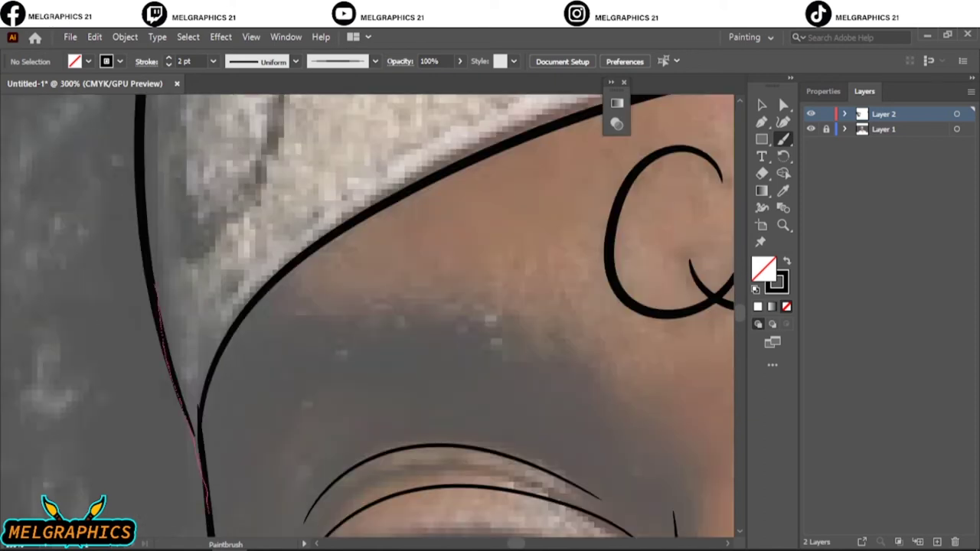
{"action": "key", "text": "ctrl+0"}
{"action": "scroll", "coordinate": [253, 345], "scroll_direction": "up", "scroll_amount": 4, "text": "alt"}
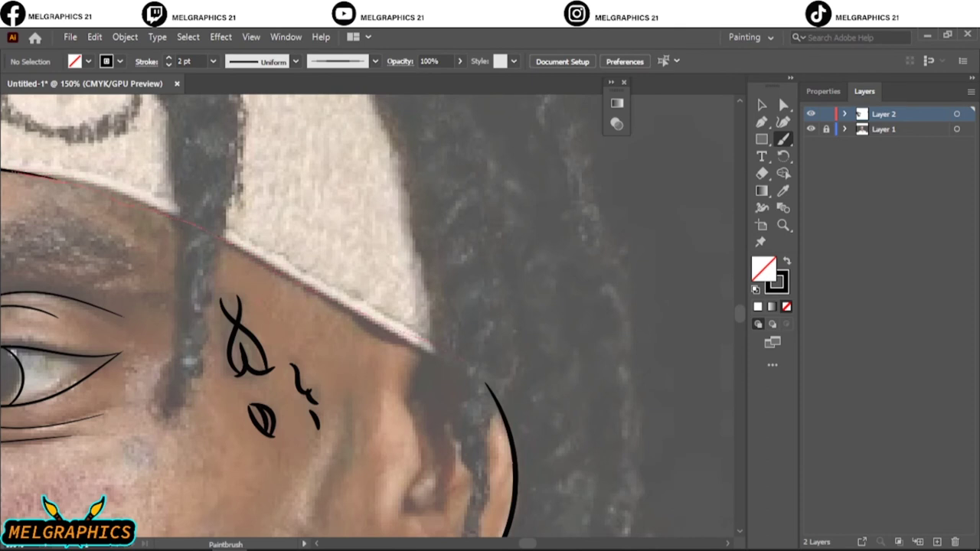
{"action": "key", "text": "ctrl+0"}
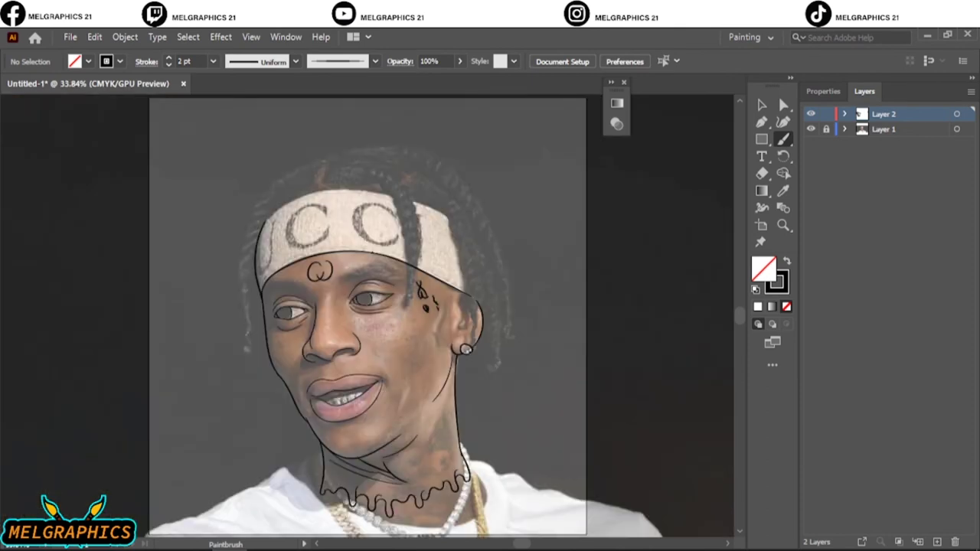
{"action": "scroll", "coordinate": [303, 320], "scroll_direction": "up", "scroll_amount": 4, "text": "alt"}
{"action": "scroll", "coordinate": [302, 320], "scroll_direction": "up", "scroll_amount": 3, "text": "alt"}
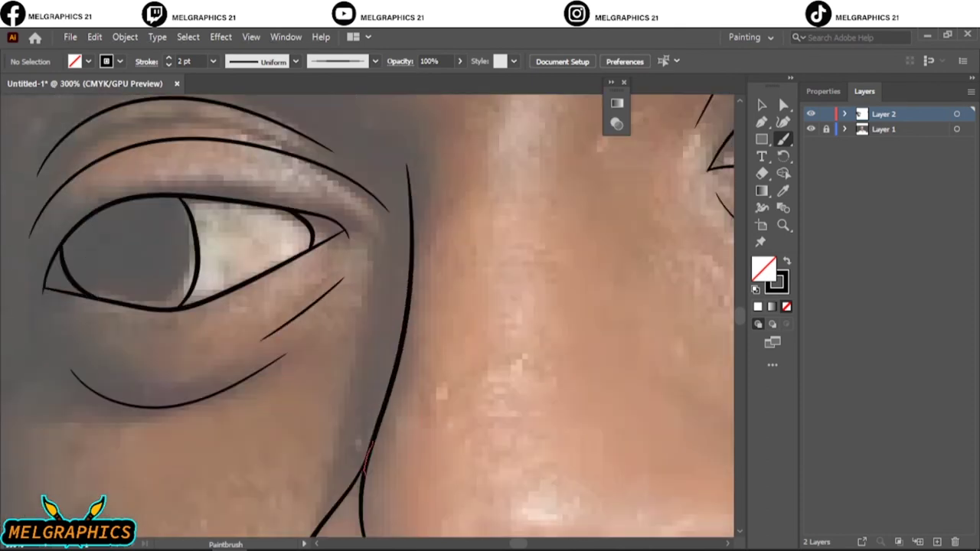
{"action": "key", "text": "ctrl+0"}
{"action": "scroll", "coordinate": [364, 92], "scroll_direction": "up", "scroll_amount": 4, "text": "alt"}
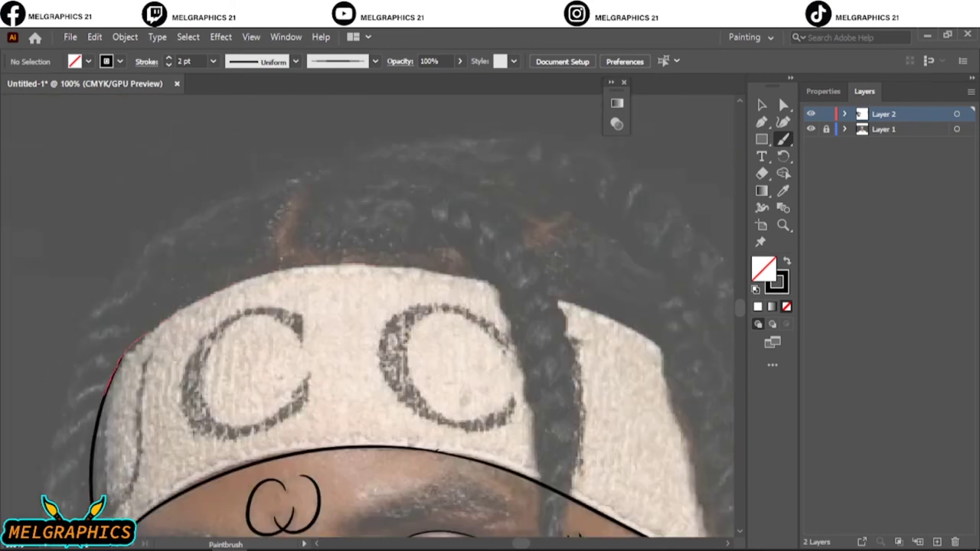
{"action": "left_click_drag", "start_coordinate": [344, 264], "coordinate": [702, 354]}
{"action": "key", "text": "ctrl+0"}
- Check the line art against the photo, then trace the right-cheek tattoo strokes and cheek contour
{"action": "left_click", "coordinate": [811, 128]}
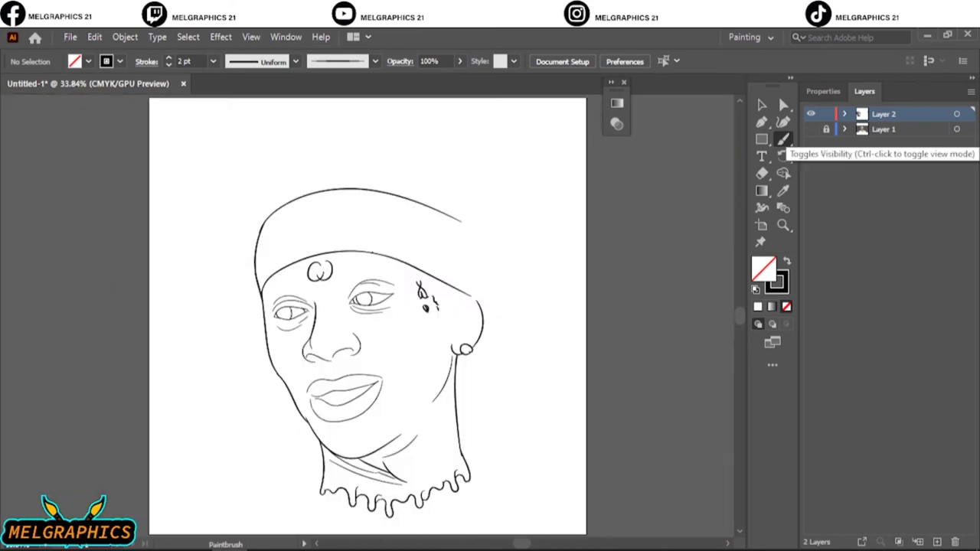
{"action": "left_click", "coordinate": [811, 128]}
{"action": "scroll", "coordinate": [430, 326], "scroll_direction": "up", "scroll_amount": 5, "text": "alt"}
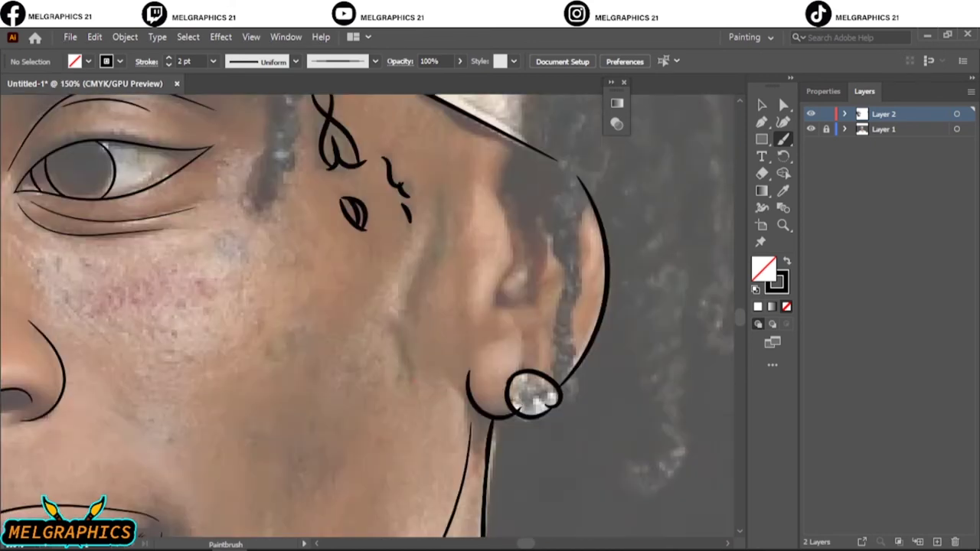
{"action": "left_click_drag", "start_coordinate": [414, 321], "coordinate": [390, 379]}
{"action": "left_click_drag", "start_coordinate": [410, 300], "coordinate": [403, 332]}
{"action": "left_click_drag", "start_coordinate": [433, 248], "coordinate": [406, 320]}
{"action": "left_click_drag", "start_coordinate": [446, 231], "coordinate": [413, 271]}
- Outline the left braid with its rounded tip, both edges and strokes up to the forehead
{"action": "key", "text": "ctrl+0"}
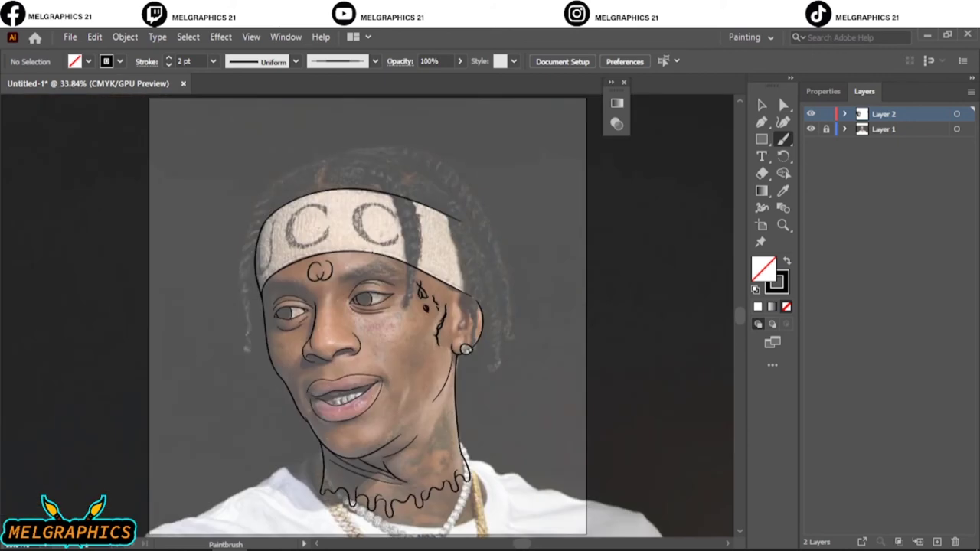
{"action": "scroll", "coordinate": [416, 362], "scroll_direction": "up", "scroll_amount": 4, "text": "alt"}
{"action": "scroll", "coordinate": [440, 370], "scroll_direction": "down", "scroll_amount": 2, "text": "alt"}
{"action": "scroll", "coordinate": [227, 205], "scroll_direction": "down", "scroll_amount": 1, "text": "alt"}
{"action": "scroll", "coordinate": [279, 176], "scroll_direction": "up", "scroll_amount": 4, "text": "alt"}
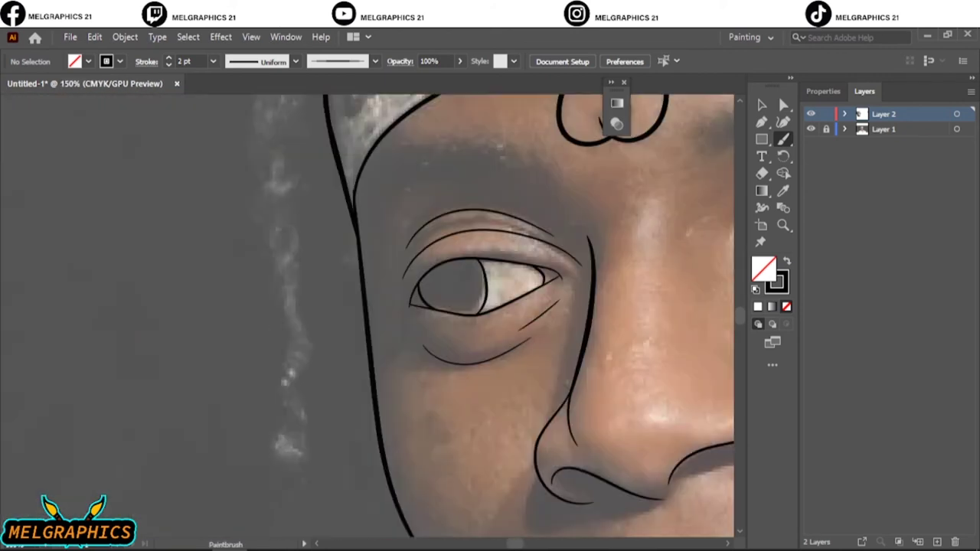
{"action": "left_click_drag", "start_coordinate": [289, 379], "coordinate": [314, 398]}
{"action": "left_click_drag", "start_coordinate": [306, 289], "coordinate": [291, 400]}
{"action": "left_click_drag", "start_coordinate": [284, 259], "coordinate": [277, 391]}
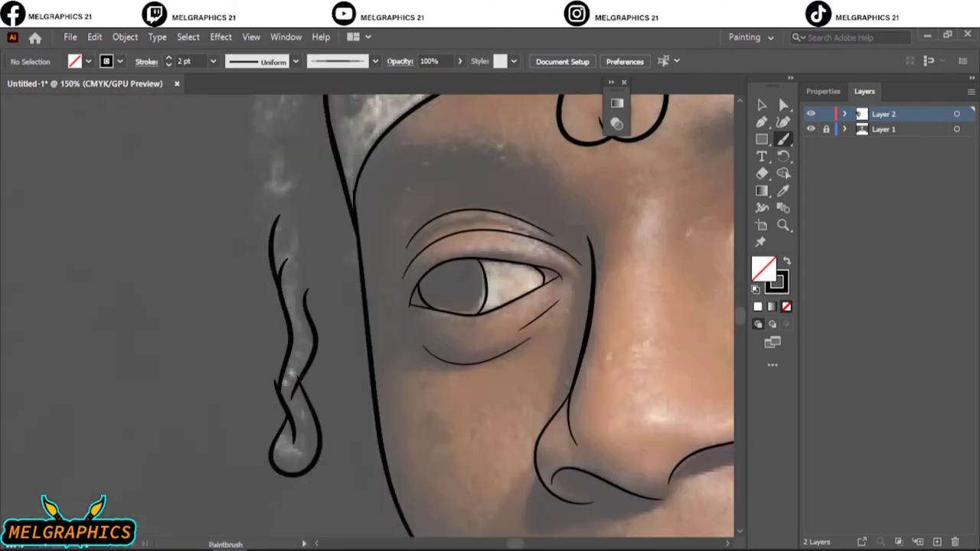
{"action": "left_click_drag", "start_coordinate": [306, 297], "coordinate": [300, 126]}
{"action": "left_click_drag", "start_coordinate": [279, 257], "coordinate": [253, 139]}
{"action": "scroll", "coordinate": [367, 314], "scroll_direction": "up", "scroll_amount": 5}
{"action": "left_click_drag", "start_coordinate": [316, 257], "coordinate": [251, 395]}
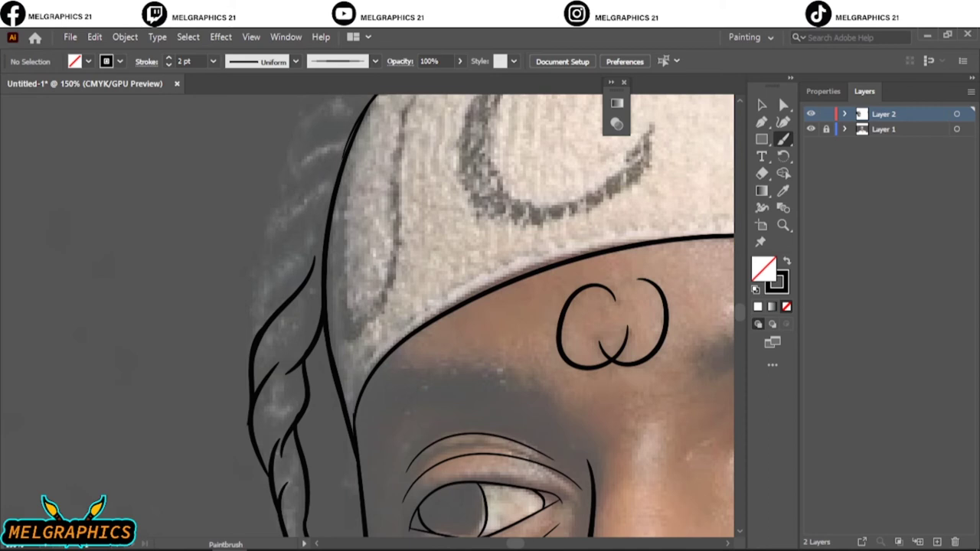
- Add several more braid strokes running down from above the headband
{"action": "left_click_drag", "start_coordinate": [328, 209], "coordinate": [248, 351]}
{"action": "scroll", "coordinate": [368, 313], "scroll_direction": "up", "scroll_amount": 5}
{"action": "left_click_drag", "start_coordinate": [328, 313], "coordinate": [254, 440]}
{"action": "left_click_drag", "start_coordinate": [351, 245], "coordinate": [265, 387]}
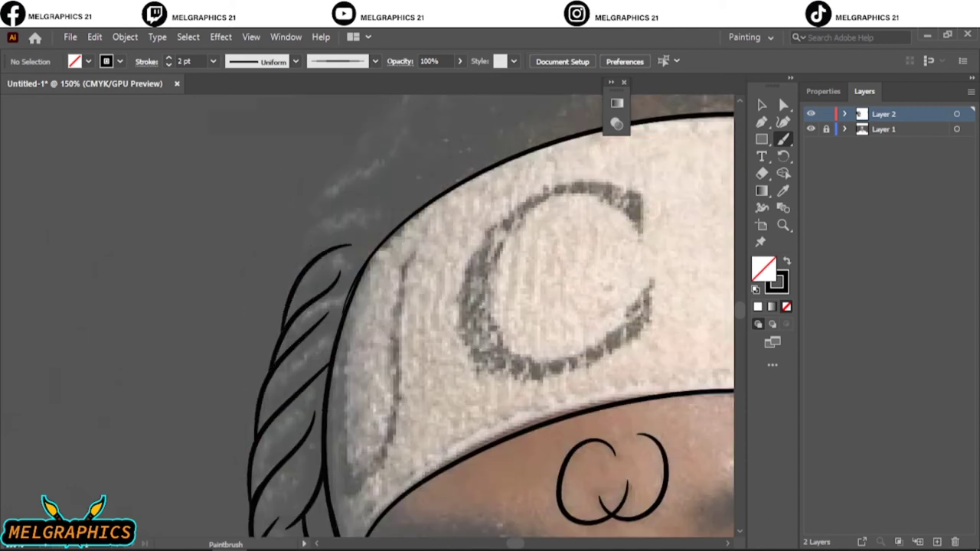
{"action": "scroll", "coordinate": [367, 314], "scroll_direction": "down", "scroll_amount": 5}
{"action": "scroll", "coordinate": [368, 314], "scroll_direction": "up", "scroll_amount": 3}
{"action": "scroll", "coordinate": [368, 314], "scroll_direction": "up", "scroll_amount": 3}
{"action": "left_click_drag", "start_coordinate": [337, 297], "coordinate": [237, 425]}
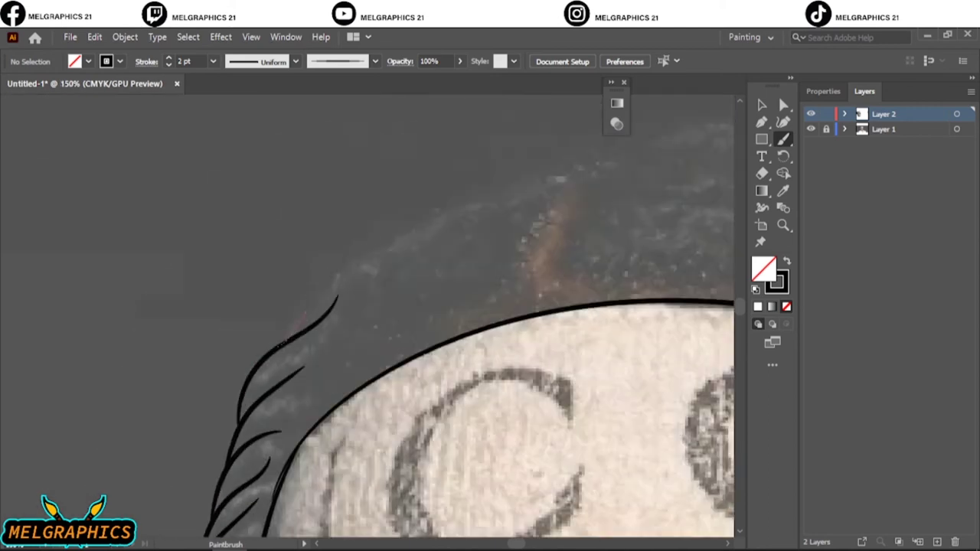
{"action": "scroll", "coordinate": [367, 314], "scroll_direction": "down", "scroll_amount": 5}
{"action": "scroll", "coordinate": [367, 314], "scroll_direction": "up", "scroll_amount": 4}
{"action": "scroll", "coordinate": [367, 314], "scroll_direction": "up", "scroll_amount": 1}
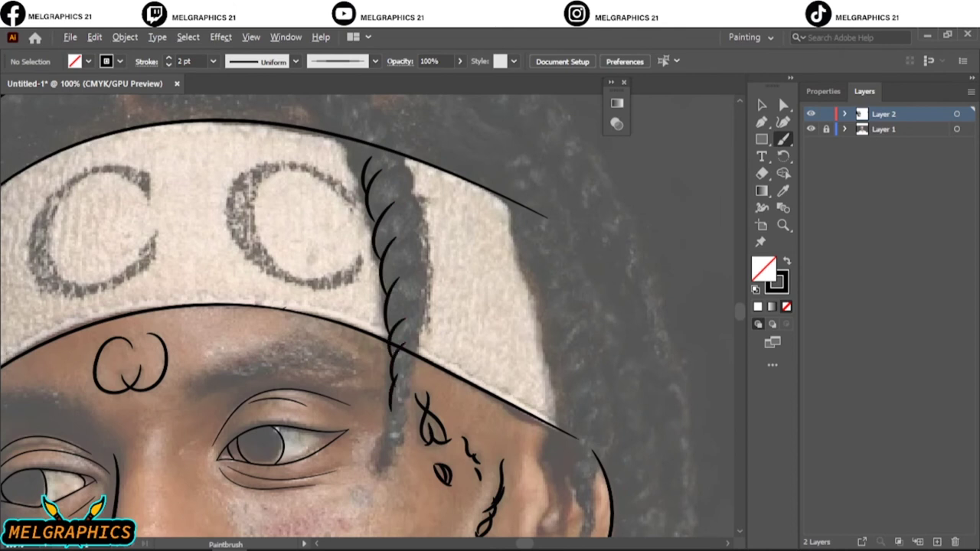
{"action": "scroll", "coordinate": [405, 429], "scroll_direction": "up", "scroll_amount": 4}
- Draw braid strokes beside the cheek marks and twist lines running up the braid
{"action": "left_click_drag", "start_coordinate": [395, 210], "coordinate": [328, 337]}
{"action": "left_click_drag", "start_coordinate": [378, 300], "coordinate": [366, 389]}
{"action": "left_click_drag", "start_coordinate": [425, 178], "coordinate": [324, 434]}
{"action": "scroll", "coordinate": [368, 313], "scroll_direction": "down", "scroll_amount": 5}
{"action": "scroll", "coordinate": [367, 313], "scroll_direction": "up", "scroll_amount": 2}
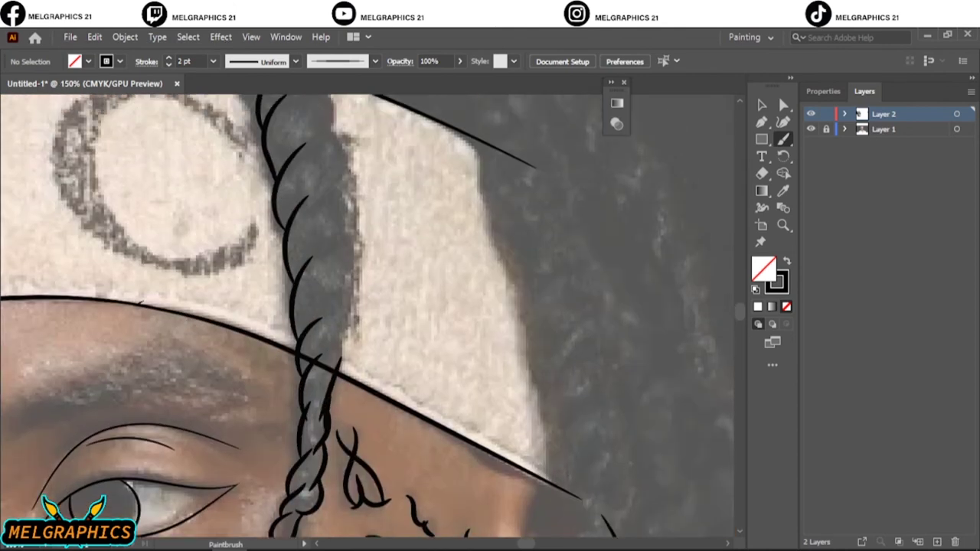
{"action": "left_click_drag", "start_coordinate": [351, 294], "coordinate": [322, 389]}
{"action": "left_click_drag", "start_coordinate": [349, 295], "coordinate": [322, 181]}
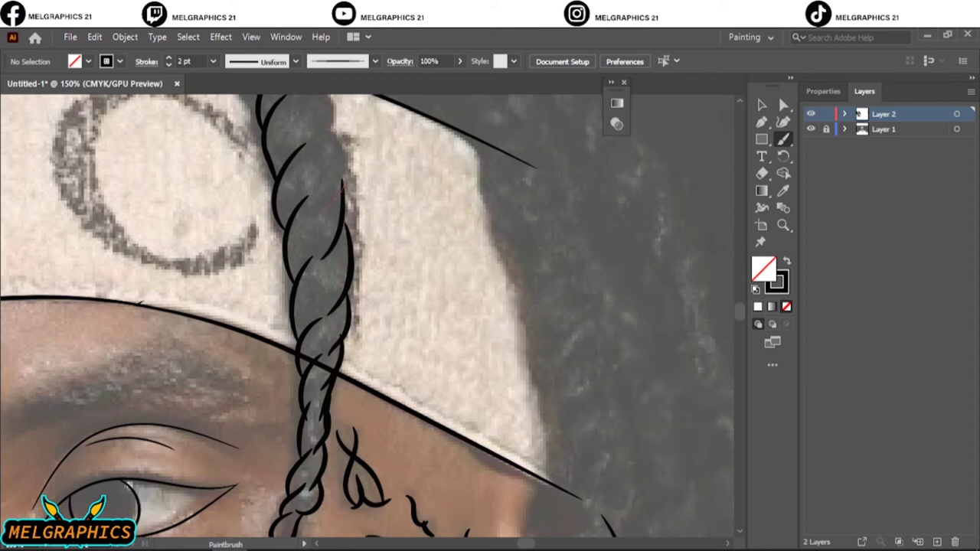
{"action": "left_click_drag", "start_coordinate": [349, 128], "coordinate": [325, 209]}
- Add a twist and small strands at the braid top, plus further twists along it
{"action": "scroll", "coordinate": [330, 230], "scroll_direction": "up", "scroll_amount": 3}
{"action": "left_click_drag", "start_coordinate": [311, 305], "coordinate": [331, 365]}
{"action": "left_click_drag", "start_coordinate": [284, 236], "coordinate": [267, 223]}
{"action": "left_click_drag", "start_coordinate": [265, 245], "coordinate": [241, 201]}
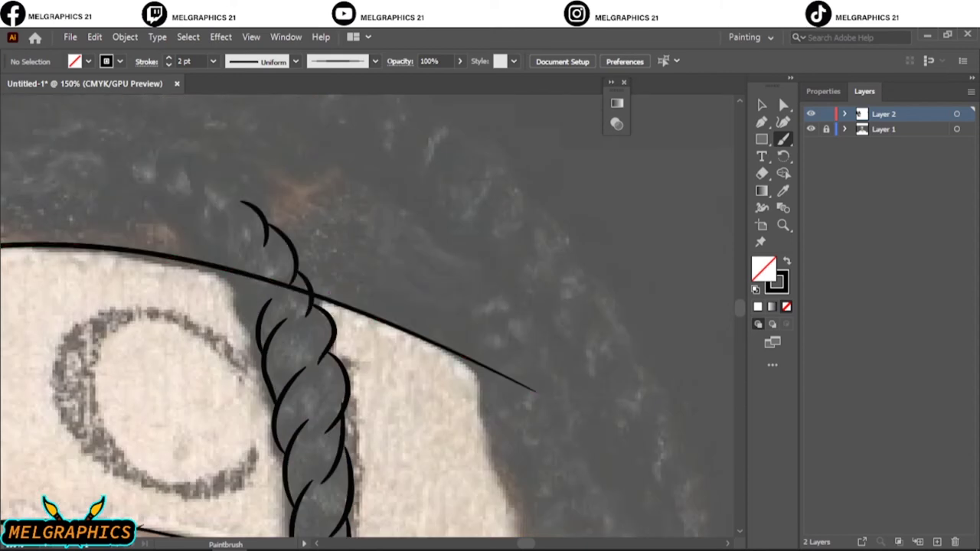
{"action": "scroll", "coordinate": [383, 268], "scroll_direction": "down", "scroll_amount": 3}
{"action": "scroll", "coordinate": [383, 268], "scroll_direction": "up", "scroll_amount": 4}
{"action": "left_click_drag", "start_coordinate": [396, 235], "coordinate": [445, 292]}
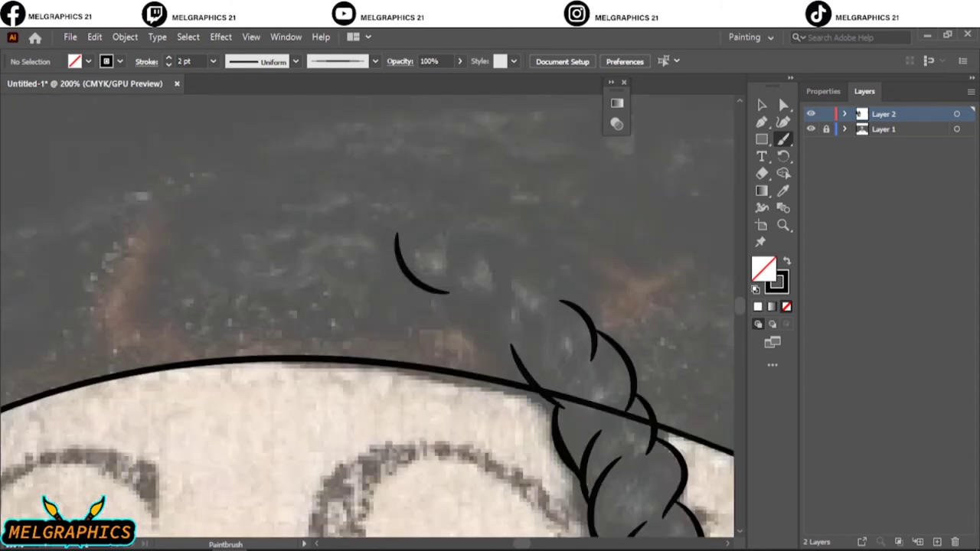
{"action": "left_click_drag", "start_coordinate": [448, 254], "coordinate": [514, 350]}
{"action": "left_click_drag", "start_coordinate": [503, 289], "coordinate": [540, 389]}
{"action": "scroll", "coordinate": [505, 336], "scroll_direction": "down", "scroll_amount": 5}
{"action": "scroll", "coordinate": [505, 337], "scroll_direction": "up", "scroll_amount": 4}
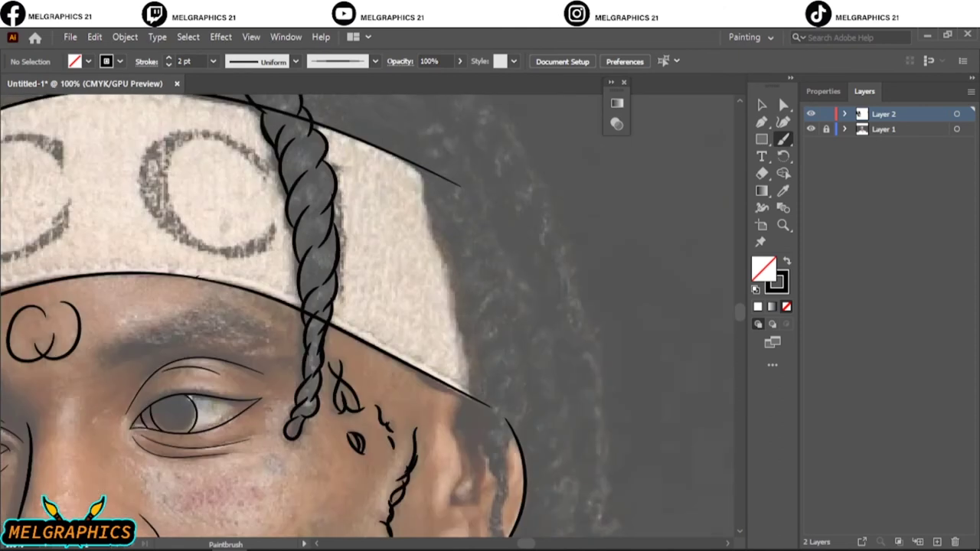
- Outline the hair edge right of the headband and down along the ear
{"action": "left_click_drag", "start_coordinate": [420, 165], "coordinate": [446, 214]}
{"action": "left_click_drag", "start_coordinate": [446, 205], "coordinate": [469, 258]}
{"action": "left_click_drag", "start_coordinate": [467, 260], "coordinate": [463, 305]}
{"action": "left_click_drag", "start_coordinate": [481, 348], "coordinate": [494, 458]}
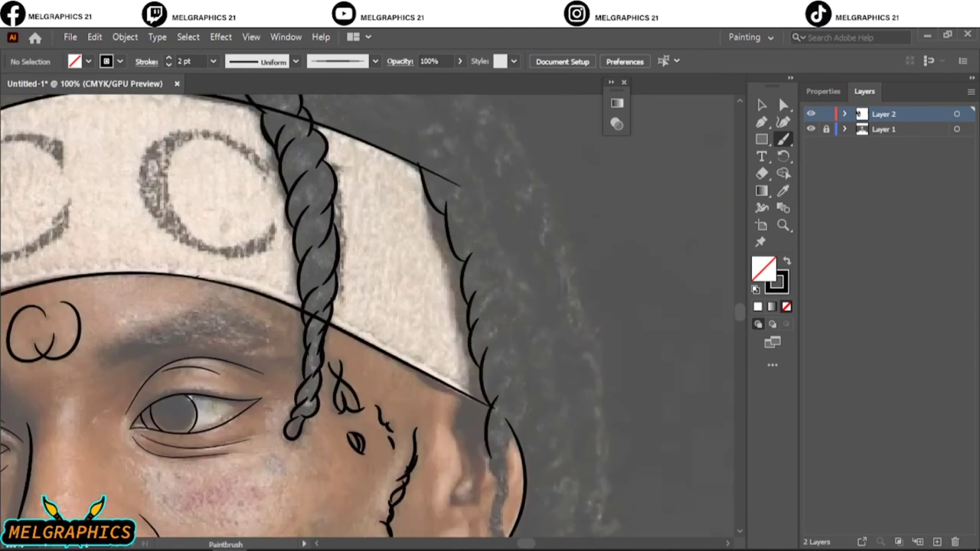
{"action": "scroll", "coordinate": [490, 428], "scroll_direction": "up", "scroll_amount": 4}
{"action": "scroll", "coordinate": [490, 306], "scroll_direction": "down", "scroll_amount": 1}
{"action": "left_click_drag", "start_coordinate": [494, 134], "coordinate": [486, 299]}
{"action": "mouse_move", "coordinate": [502, 260]}
{"action": "left_mouse_down"}
{"action": "mouse_move", "coordinate": [482, 402]}
{"action": "mouse_move", "coordinate": [490, 469]}
{"action": "mouse_move", "coordinate": [536, 162]}
{"action": "left_mouse_up"}
- Add twist strokes along the second braid
{"action": "key", "text": "ctrl+0"}
{"action": "scroll", "coordinate": [475, 237], "scroll_direction": "up", "scroll_amount": 5}
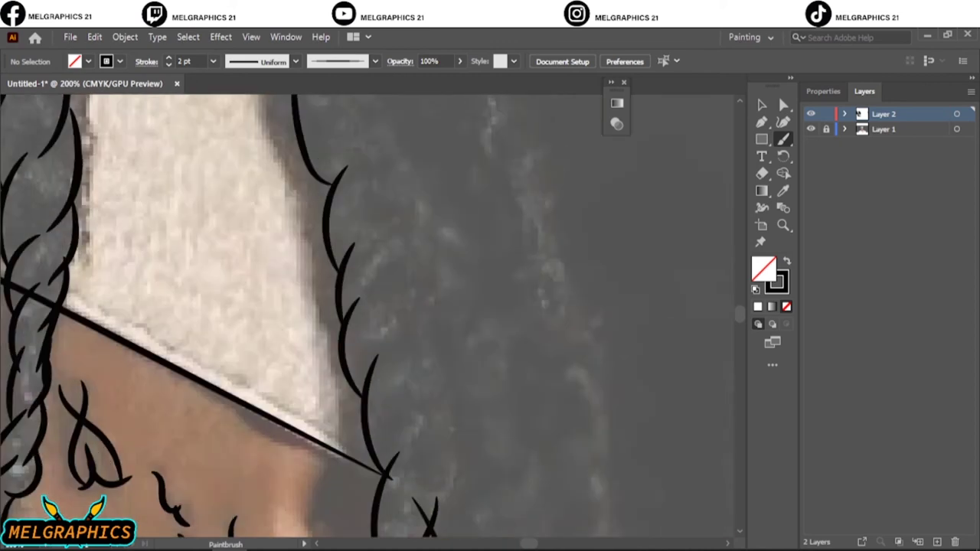
{"action": "mouse_move", "coordinate": [378, 153]}
{"action": "left_mouse_down"}
{"action": "mouse_move", "coordinate": [424, 292]}
{"action": "mouse_move", "coordinate": [448, 424]}
{"action": "left_mouse_up"}
{"action": "scroll", "coordinate": [444, 383], "scroll_direction": "down", "scroll_amount": 2}
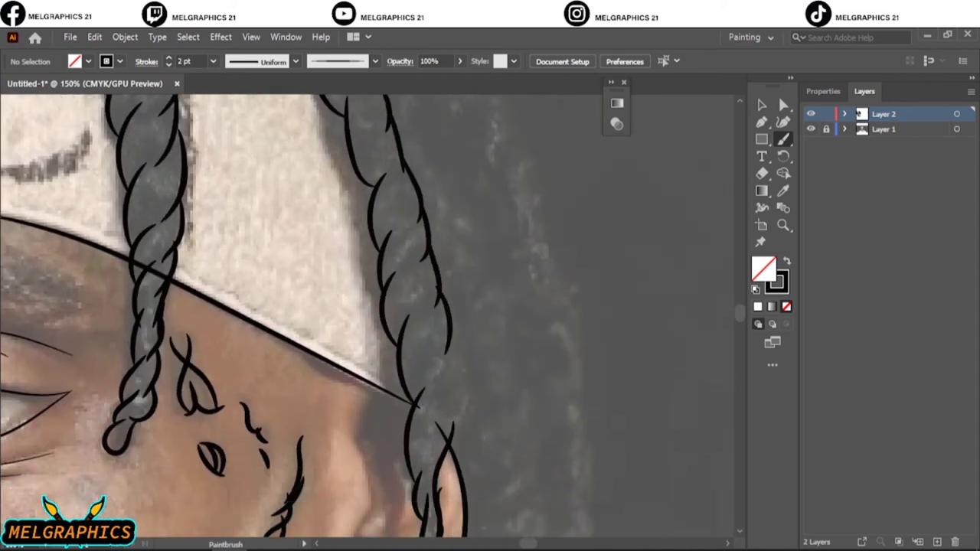
{"action": "left_click_drag", "start_coordinate": [459, 337], "coordinate": [460, 433]}
{"action": "key", "text": "ctrl+0"}
{"action": "scroll", "coordinate": [452, 306], "scroll_direction": "up", "scroll_amount": 5}
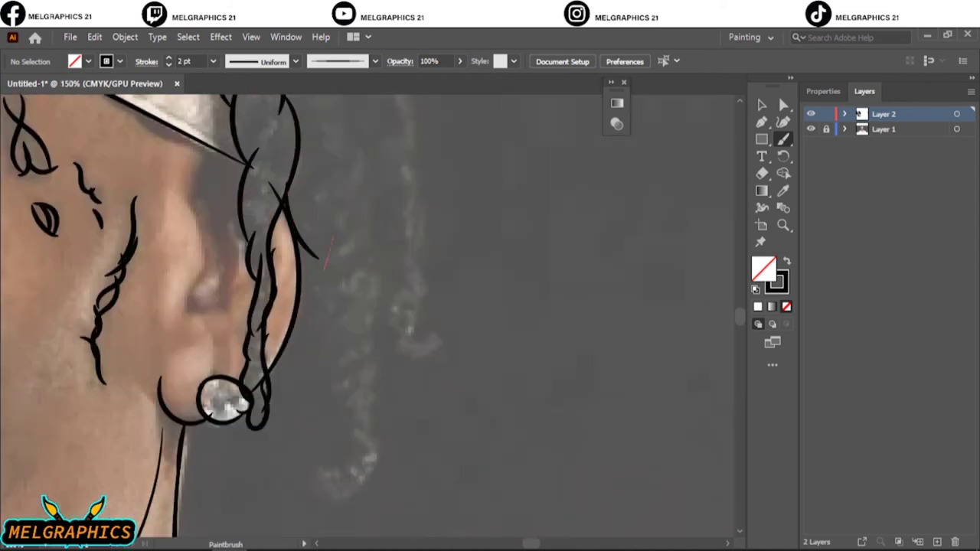
- Draw a wavy, hooked hair edge beside the ear and a stroke up the right curl
{"action": "left_click_drag", "start_coordinate": [325, 268], "coordinate": [320, 331]}
{"action": "key", "text": "ctrl+z"}
{"action": "left_click_drag", "start_coordinate": [320, 250], "coordinate": [337, 328]}
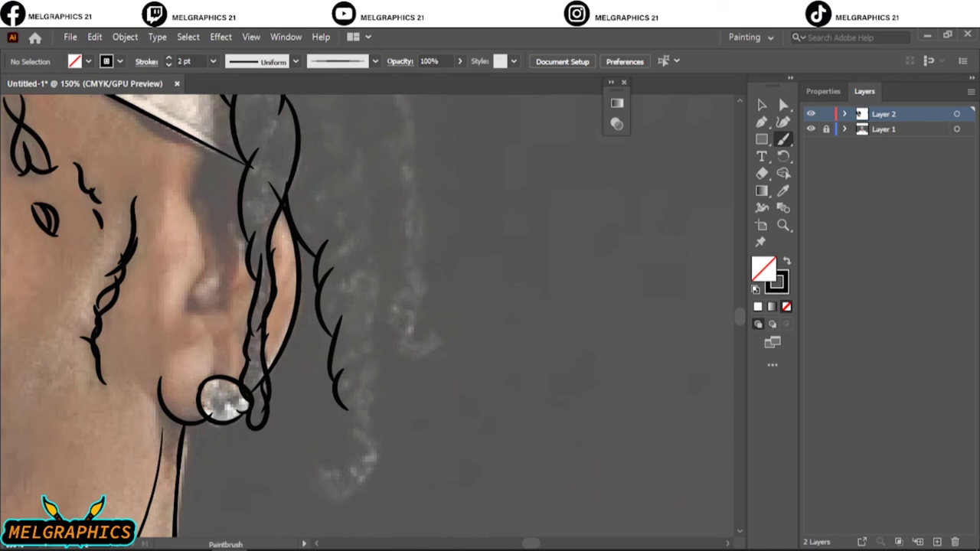
{"action": "mouse_move", "coordinate": [345, 394]}
{"action": "left_mouse_down"}
{"action": "mouse_move", "coordinate": [346, 481]}
{"action": "mouse_move", "coordinate": [308, 470]}
{"action": "left_mouse_up"}
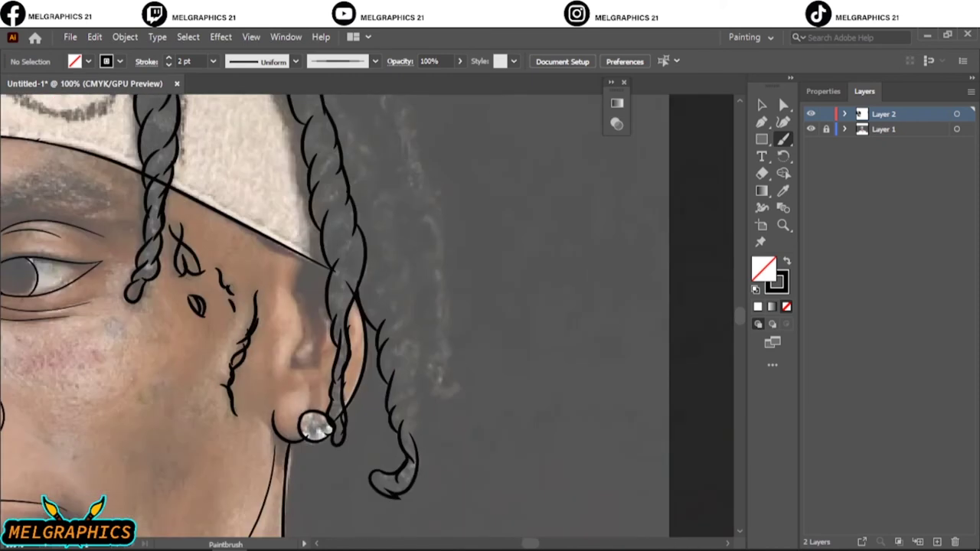
{"action": "scroll", "coordinate": [211, 316], "scroll_direction": "up", "scroll_amount": 2}
{"action": "left_click_drag", "start_coordinate": [418, 514], "coordinate": [412, 334]}
{"action": "left_click_drag", "start_coordinate": [397, 262], "coordinate": [366, 213]}
- Draw several small hair curls beside the ear, extending them upward
{"action": "scroll", "coordinate": [222, 314], "scroll_direction": "up", "scroll_amount": 5}
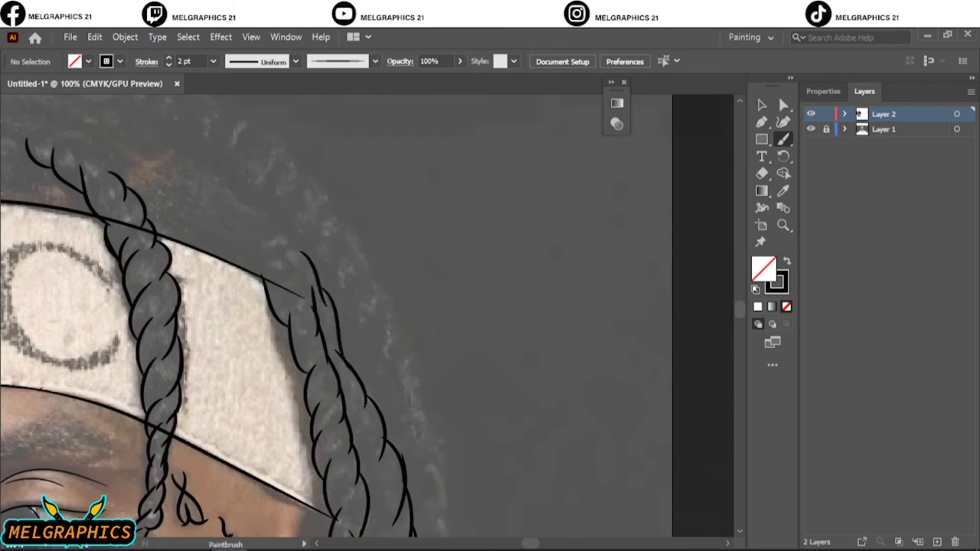
{"action": "scroll", "coordinate": [337, 314], "scroll_direction": "down", "scroll_amount": 3}
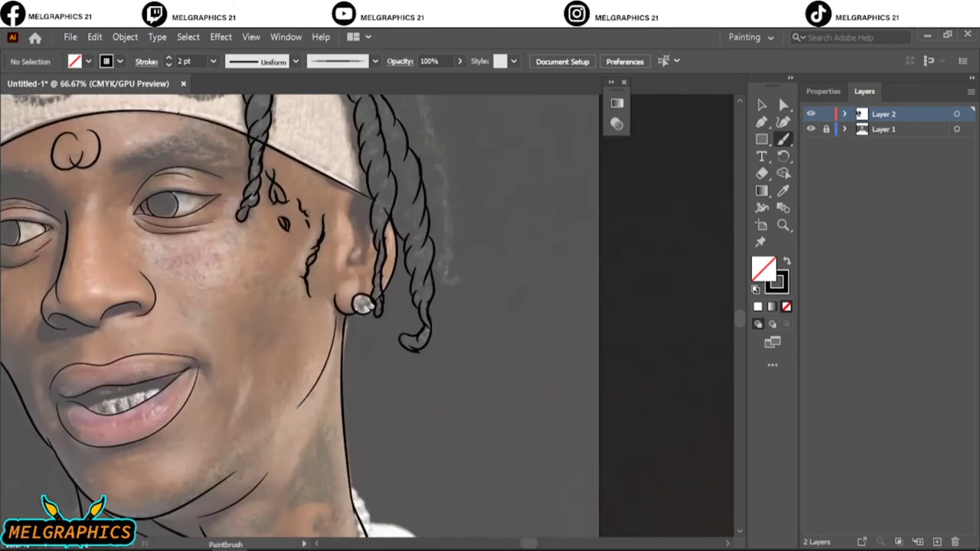
{"action": "scroll", "coordinate": [291, 322], "scroll_direction": "up", "scroll_amount": 4}
{"action": "left_click_drag", "start_coordinate": [405, 354], "coordinate": [438, 307]}
{"action": "mouse_move", "coordinate": [413, 354]}
{"action": "left_mouse_down"}
{"action": "mouse_move", "coordinate": [460, 339]}
{"action": "mouse_move", "coordinate": [443, 208]}
{"action": "left_mouse_up"}
{"action": "scroll", "coordinate": [444, 268], "scroll_direction": "up", "scroll_amount": 5}
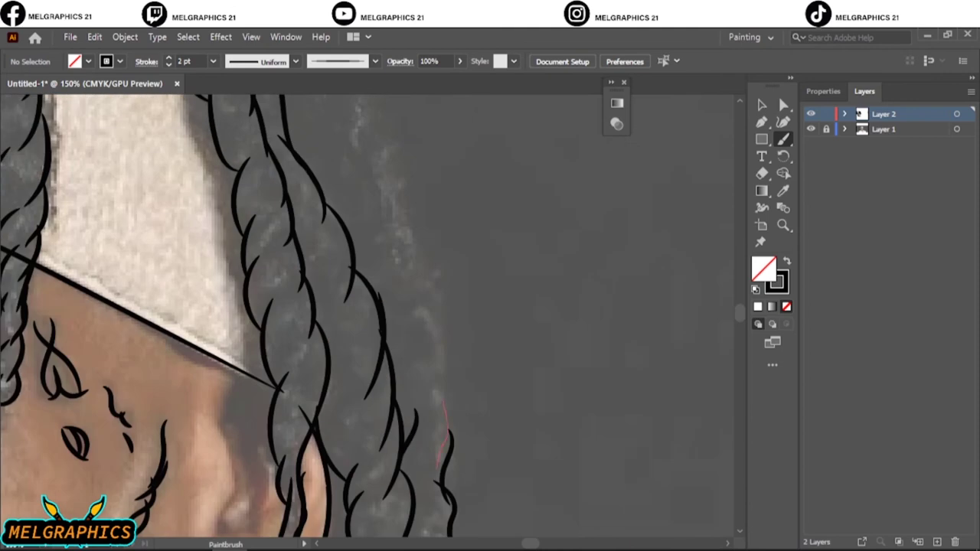
{"action": "left_click_drag", "start_coordinate": [444, 400], "coordinate": [406, 237]}
{"action": "scroll", "coordinate": [406, 245], "scroll_direction": "up", "scroll_amount": 4}
{"action": "left_click_drag", "start_coordinate": [414, 420], "coordinate": [373, 260]}
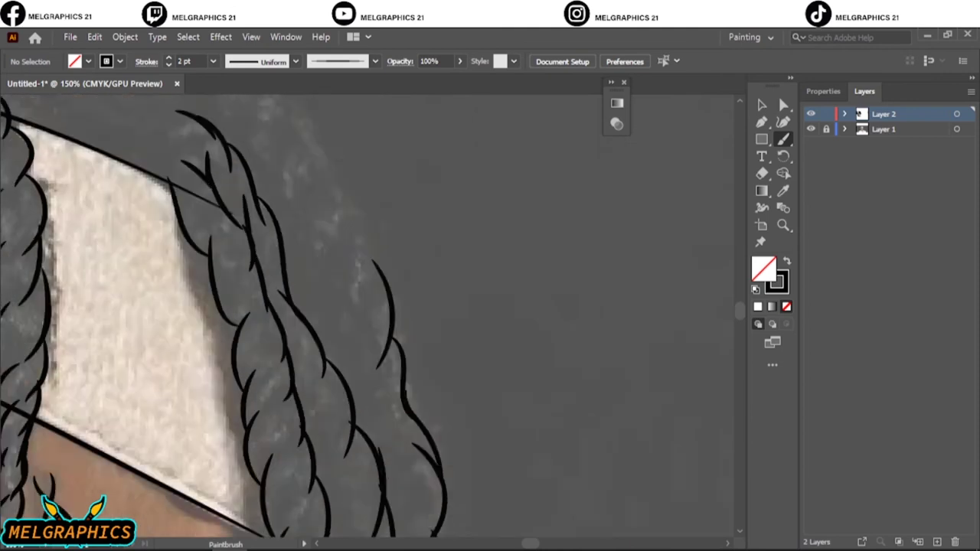
{"action": "scroll", "coordinate": [367, 322], "scroll_direction": "up", "scroll_amount": 4}
{"action": "scroll", "coordinate": [367, 321], "scroll_direction": "up", "scroll_amount": 1}
- Add curls above the existing ones to complete the curly hairline, then fit the artboard
{"action": "left_click_drag", "start_coordinate": [352, 395], "coordinate": [278, 231]}
{"action": "scroll", "coordinate": [306, 321], "scroll_direction": "up", "scroll_amount": 3}
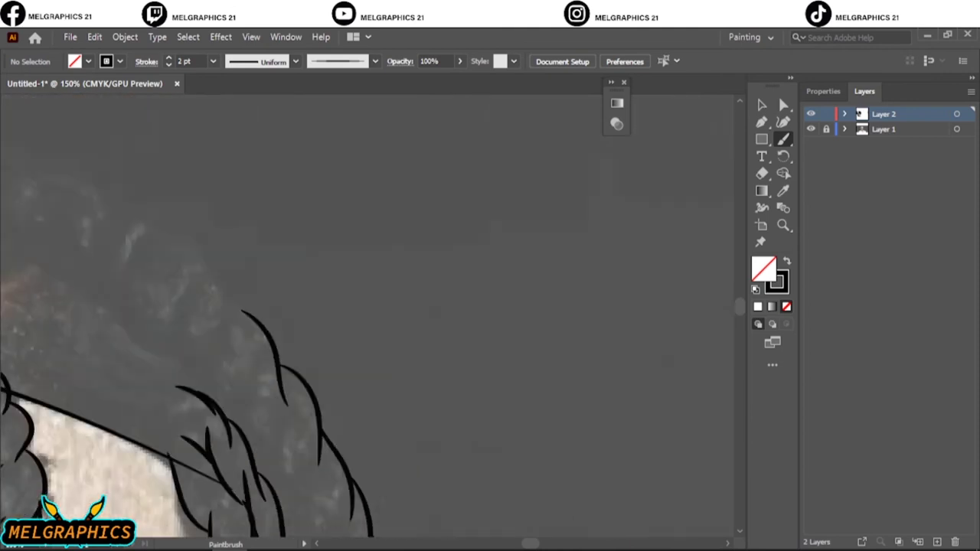
{"action": "scroll", "coordinate": [368, 314], "scroll_direction": "up", "scroll_amount": 3}
{"action": "scroll", "coordinate": [367, 314], "scroll_direction": "left", "scroll_amount": 6}
{"action": "left_click_drag", "start_coordinate": [422, 376], "coordinate": [375, 350]}
{"action": "left_click_drag", "start_coordinate": [381, 358], "coordinate": [362, 338]}
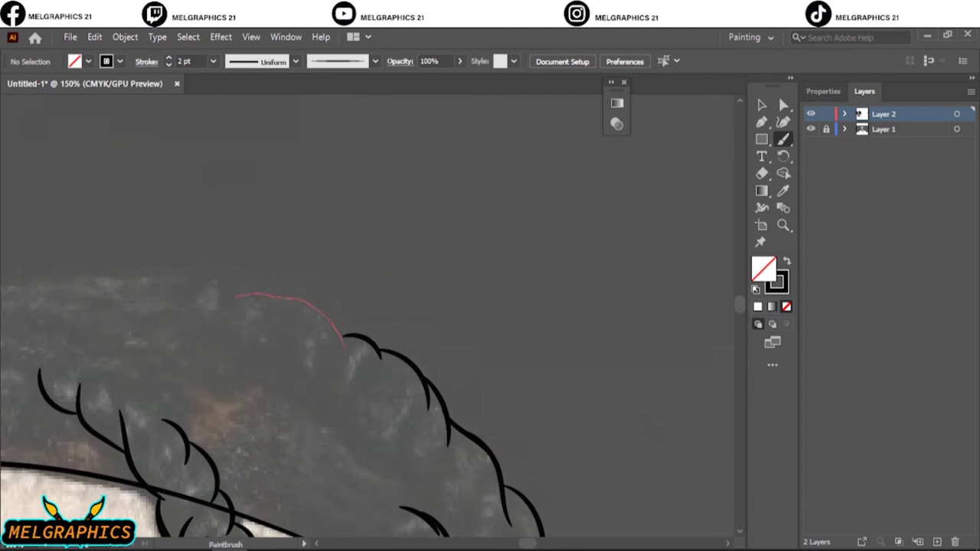
{"action": "left_click_drag", "start_coordinate": [236, 293], "coordinate": [219, 295]}
{"action": "scroll", "coordinate": [222, 295], "scroll_direction": "up", "scroll_amount": 3}
{"action": "scroll", "coordinate": [222, 295], "scroll_direction": "up", "scroll_amount": 3}
{"action": "scroll", "coordinate": [222, 295], "scroll_direction": "down", "scroll_amount": 8}
{"action": "scroll", "coordinate": [222, 295], "scroll_direction": "up", "scroll_amount": 5}
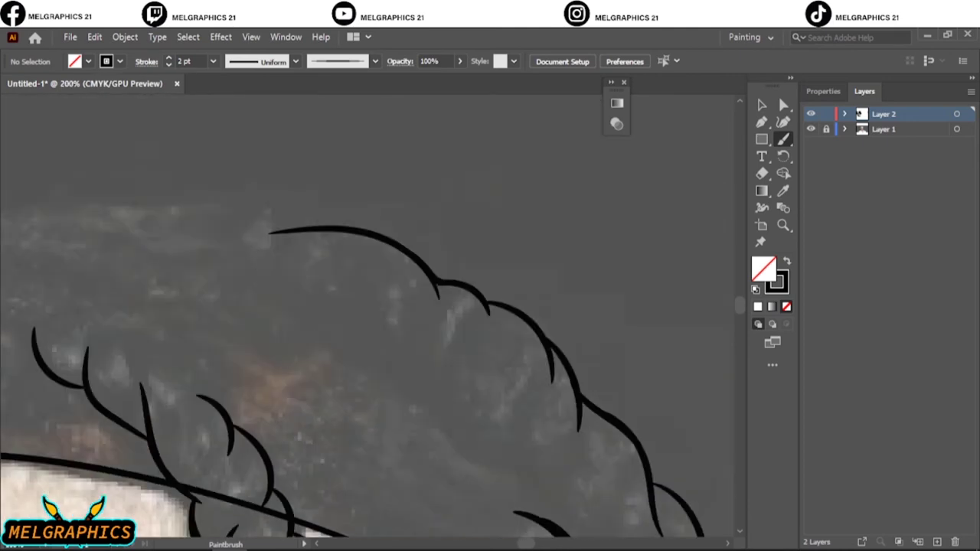
{"action": "key", "text": "ctrl+0"}
- Bring the photo back and set up the Pencil with black fill and no stroke
{"action": "left_click", "coordinate": [811, 128]}
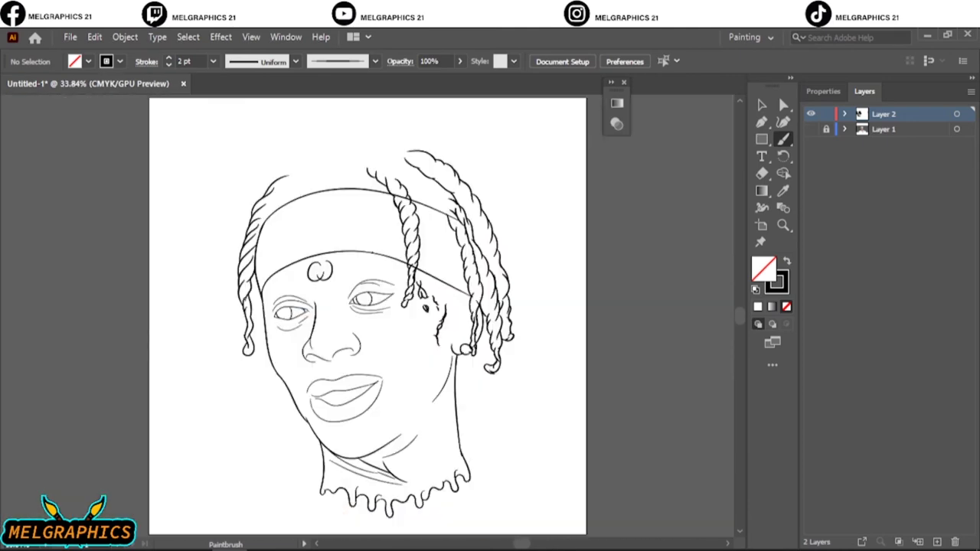
{"action": "left_click", "coordinate": [811, 129]}
{"action": "scroll", "coordinate": [368, 307], "scroll_direction": "down", "scroll_amount": 2}
{"action": "key", "text": "n"}
{"action": "key", "text": "shift+x"}
{"action": "double_click", "coordinate": [763, 268]}
{"action": "left_click", "coordinate": [912, 200]}
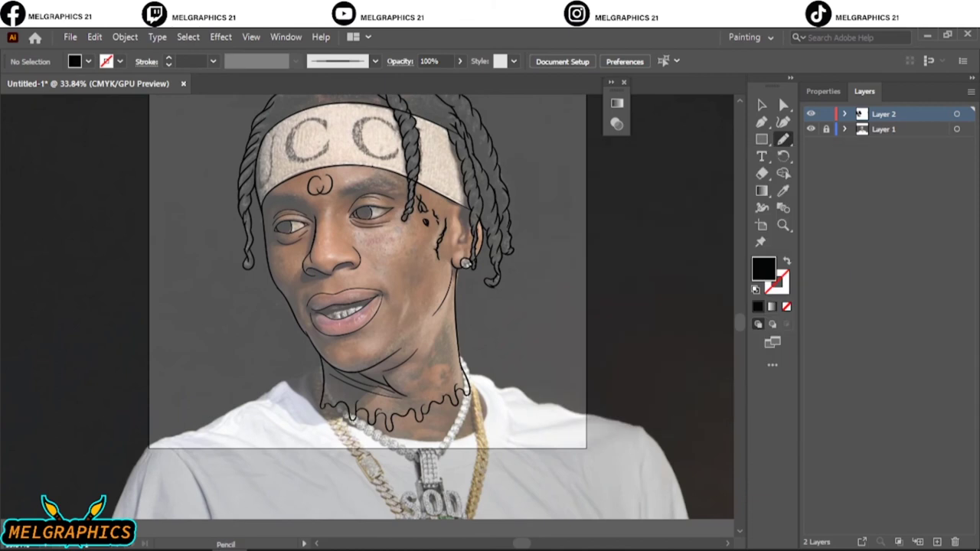
- Draw the first closed black drip shapes along the neckline curve
{"action": "scroll", "coordinate": [337, 413], "scroll_direction": "up", "scroll_amount": 7}
{"action": "left_click_drag", "start_coordinate": [253, 222], "coordinate": [247, 183]}
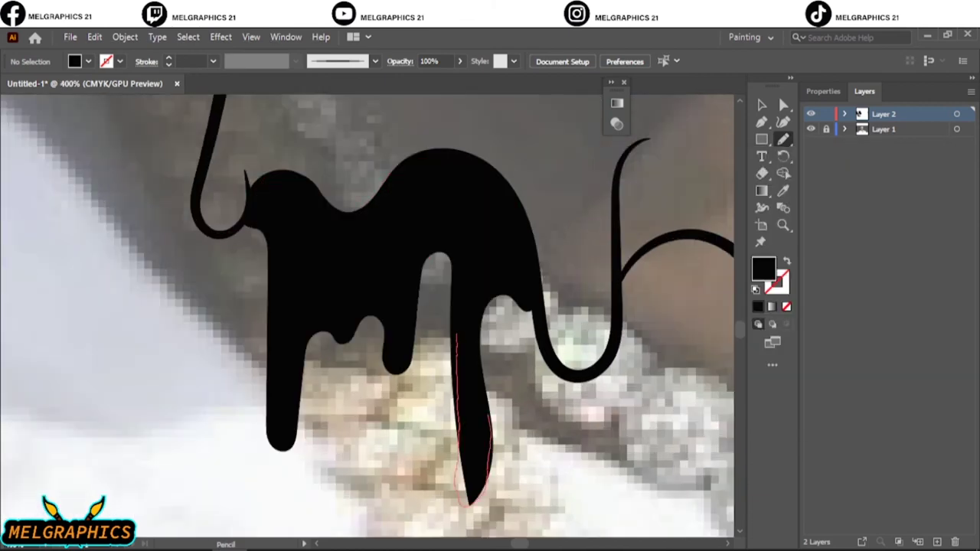
{"action": "scroll", "coordinate": [458, 337], "scroll_direction": "down", "scroll_amount": 7}
{"action": "scroll", "coordinate": [399, 452], "scroll_direction": "up", "scroll_amount": 7}
{"action": "mouse_move", "coordinate": [256, 243]}
{"action": "left_mouse_down"}
{"action": "mouse_move", "coordinate": [282, 167]}
{"action": "mouse_move", "coordinate": [259, 233]}
{"action": "left_mouse_up"}
{"action": "mouse_move", "coordinate": [492, 291]}
{"action": "left_mouse_down"}
{"action": "mouse_move", "coordinate": [606, 277]}
{"action": "mouse_move", "coordinate": [601, 290]}
{"action": "left_mouse_up"}
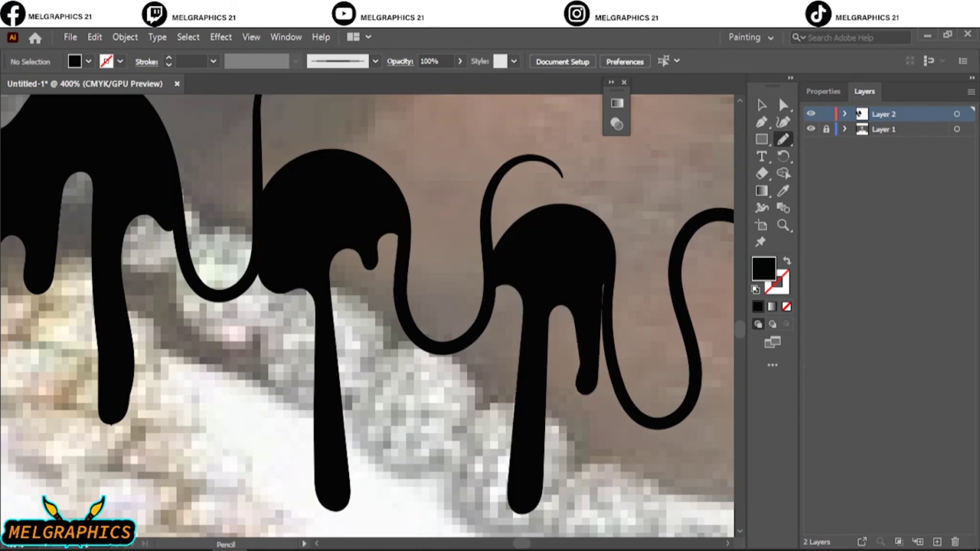
{"action": "scroll", "coordinate": [368, 314], "scroll_direction": "down", "scroll_amount": 7}
{"action": "scroll", "coordinate": [367, 314], "scroll_direction": "up", "scroll_amount": 7}
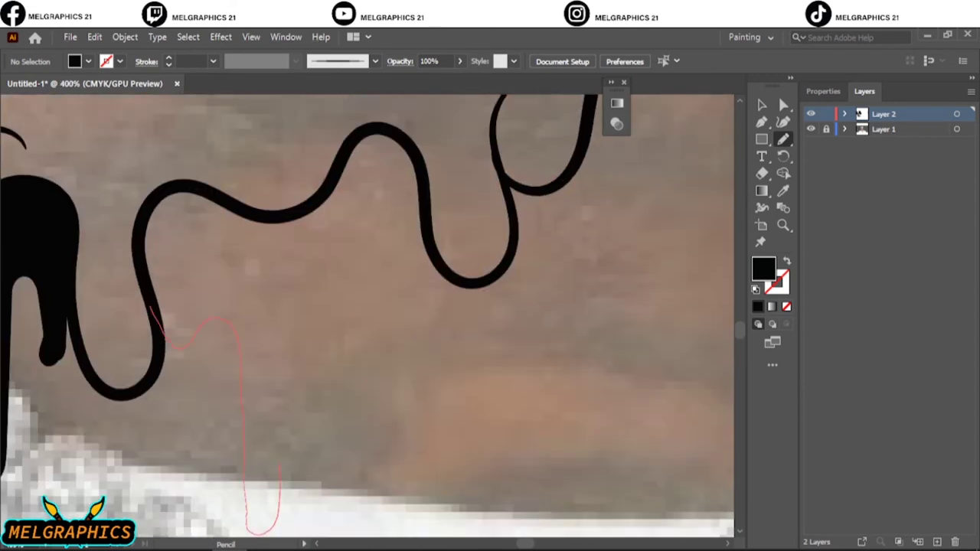
- Add more drips, including a thin one and one near the necklace, then hide the photo
{"action": "left_click_drag", "start_coordinate": [375, 228], "coordinate": [153, 310]}
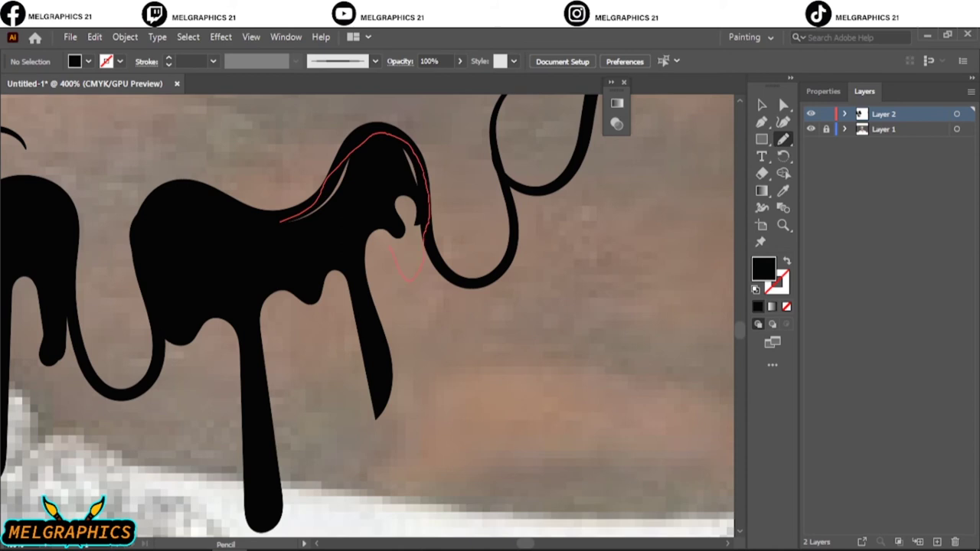
{"action": "left_click_drag", "start_coordinate": [391, 243], "coordinate": [392, 246]}
{"action": "left_click_drag", "start_coordinate": [418, 295], "coordinate": [398, 429]}
{"action": "scroll", "coordinate": [444, 505], "scroll_direction": "up", "scroll_amount": 2}
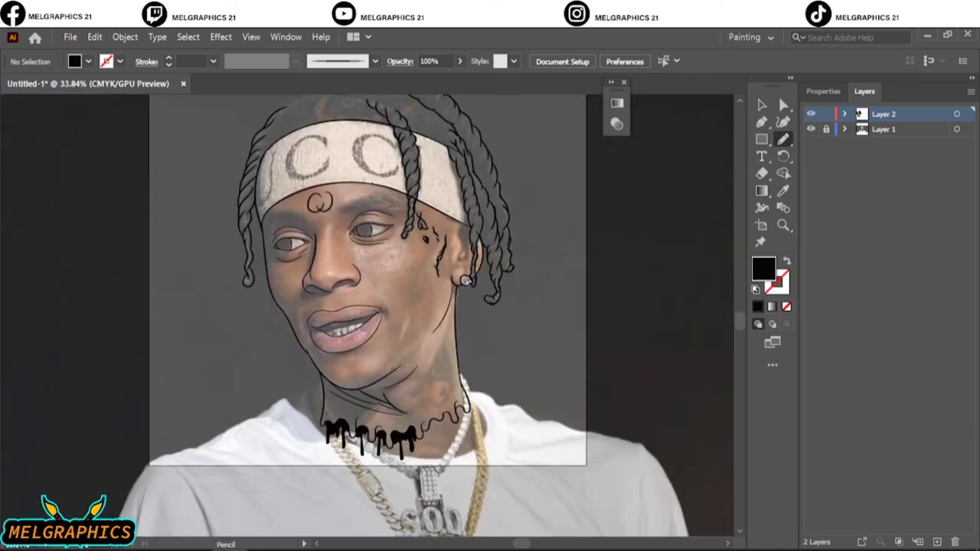
{"action": "scroll", "coordinate": [444, 505], "scroll_direction": "up", "scroll_amount": 5}
{"action": "left_click_drag", "start_coordinate": [203, 325], "coordinate": [237, 368]}
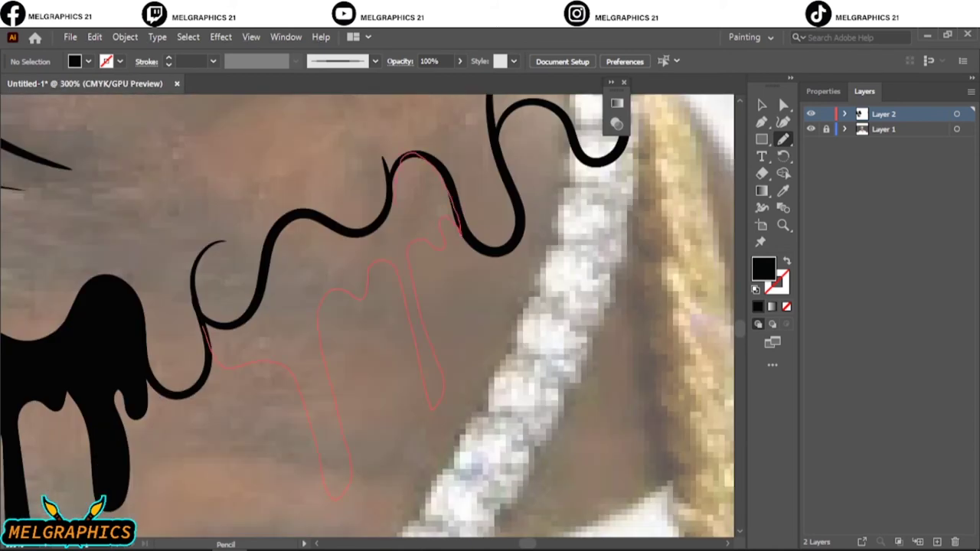
{"action": "left_click_drag", "start_coordinate": [200, 314], "coordinate": [199, 307]}
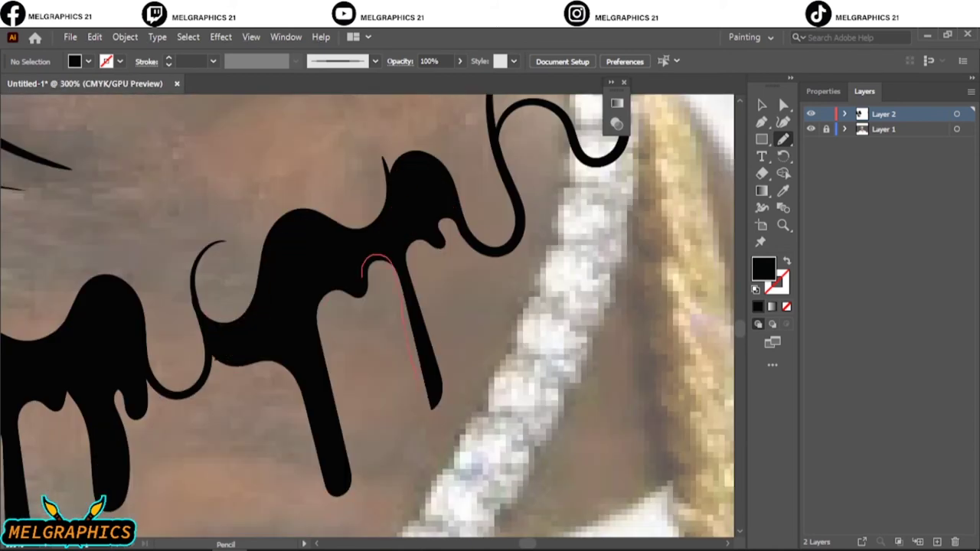
{"action": "mouse_move", "coordinate": [414, 383]}
{"action": "left_mouse_down"}
{"action": "mouse_move", "coordinate": [429, 399]}
{"action": "mouse_move", "coordinate": [426, 513]}
{"action": "left_mouse_up"}
{"action": "scroll", "coordinate": [429, 398], "scroll_direction": "down", "scroll_amount": 5}
{"action": "scroll", "coordinate": [367, 306], "scroll_direction": "up", "scroll_amount": 6}
{"action": "scroll", "coordinate": [426, 513], "scroll_direction": "down", "scroll_amount": 6}
{"action": "left_click", "coordinate": [811, 129]}
- Draw a small shape, a hooked shape and a larger closed black shape across the neck
{"action": "left_click", "coordinate": [811, 129]}
{"action": "scroll", "coordinate": [429, 429], "scroll_direction": "up", "scroll_amount": 5}
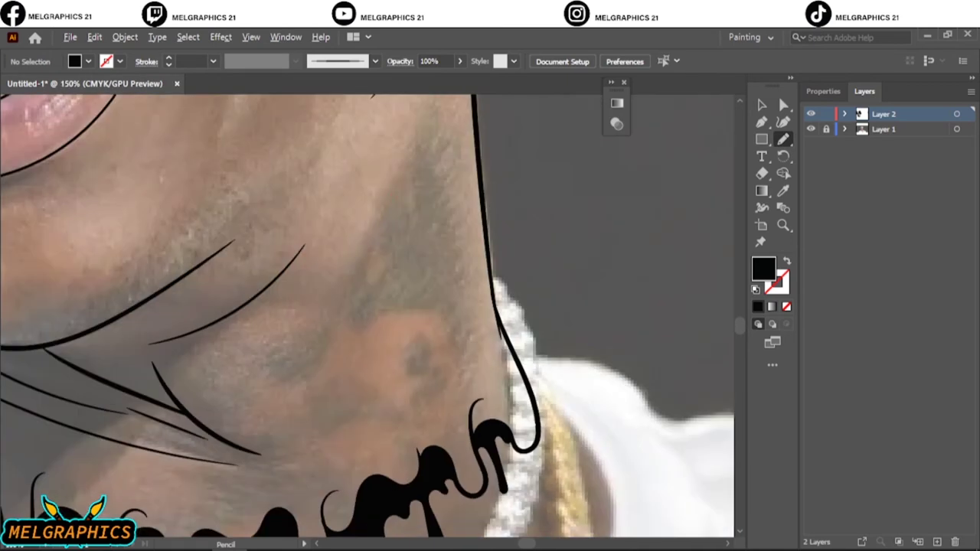
{"action": "scroll", "coordinate": [373, 354], "scroll_direction": "up", "scroll_amount": 3}
{"action": "left_click_drag", "start_coordinate": [373, 341], "coordinate": [370, 345]}
{"action": "scroll", "coordinate": [367, 316], "scroll_direction": "down", "scroll_amount": 3}
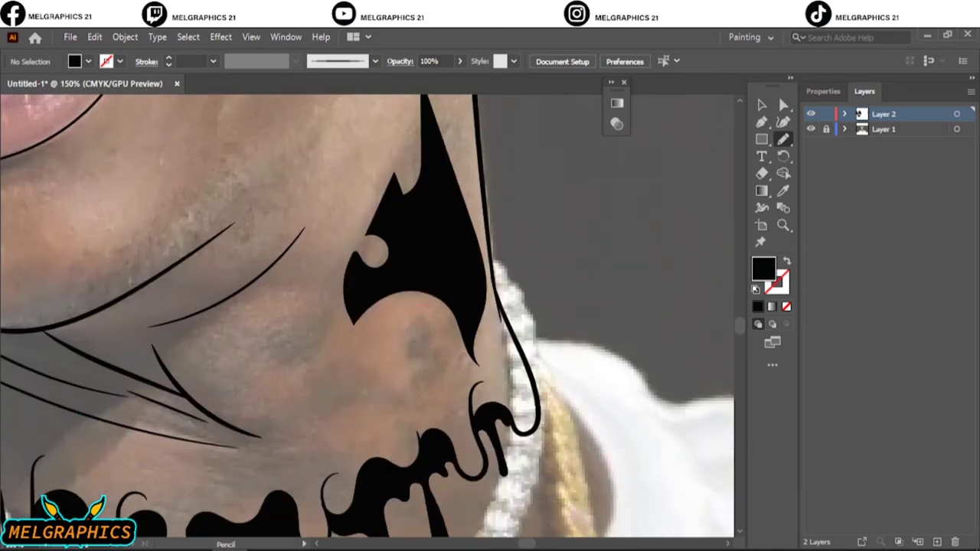
{"action": "left_click_drag", "start_coordinate": [423, 368], "coordinate": [358, 379]}
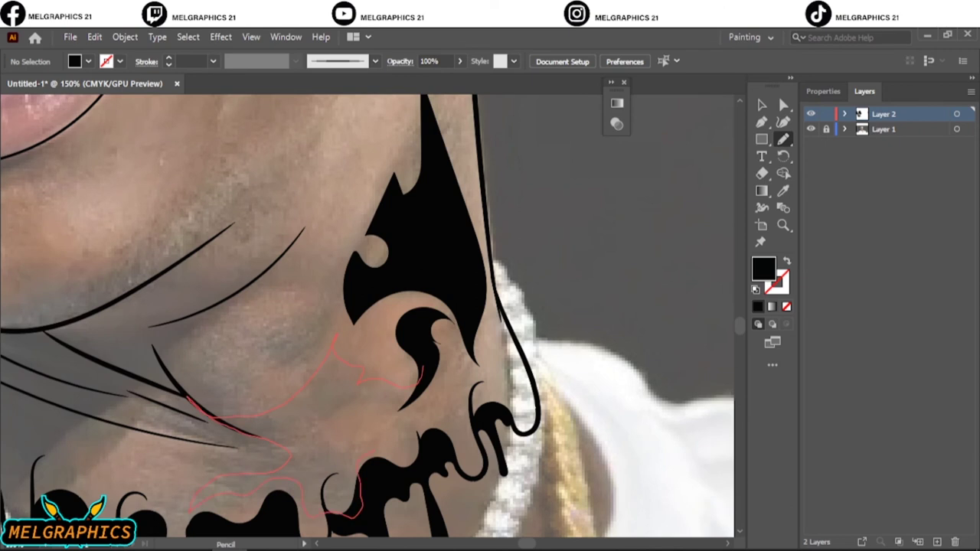
{"action": "left_click_drag", "start_coordinate": [360, 477], "coordinate": [423, 371]}
{"action": "left_click_drag", "start_coordinate": [337, 306], "coordinate": [199, 337]}
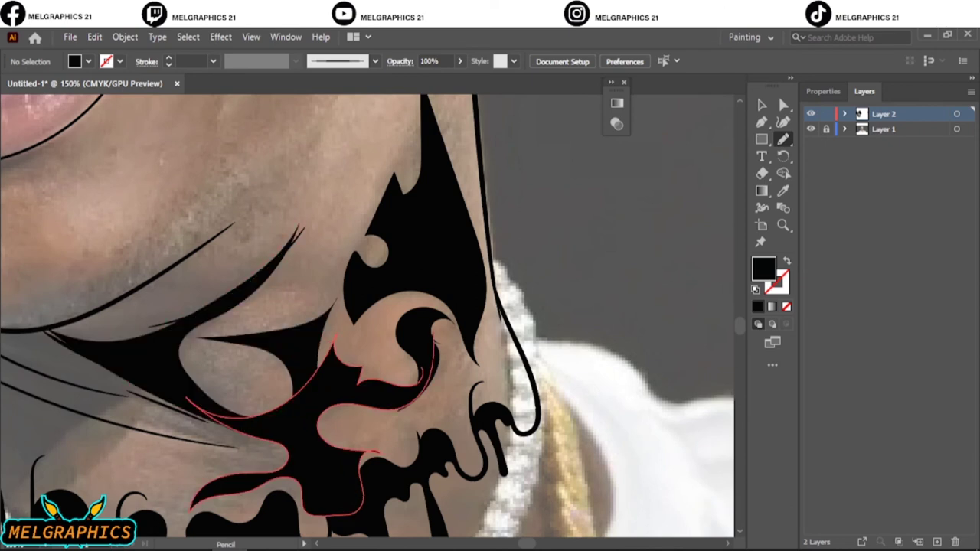
- Add two more black shapes on the upper neck, checking the result with the photo hidden
{"action": "key", "text": "ctrl+0"}
{"action": "scroll", "coordinate": [498, 345], "scroll_direction": "up", "scroll_amount": 5}
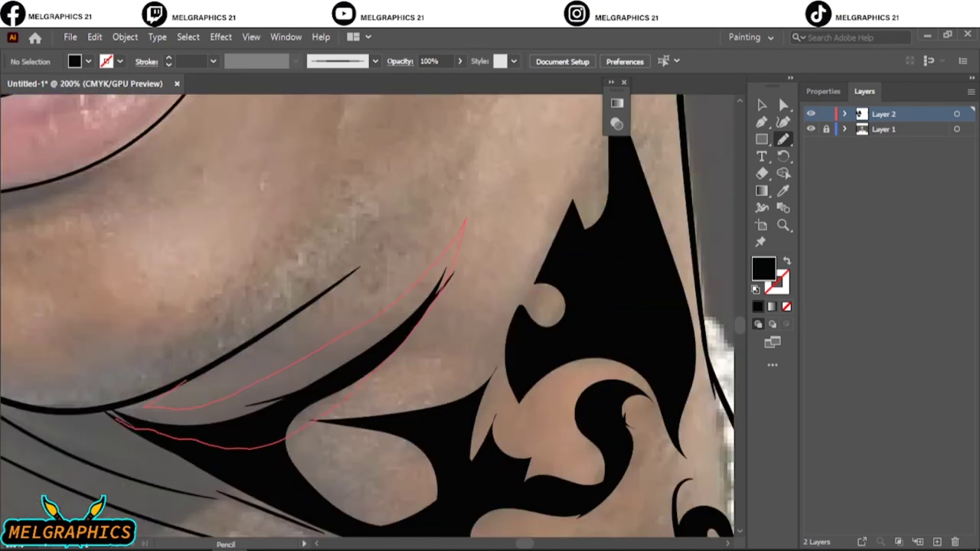
{"action": "key", "text": "ctrl+0"}
{"action": "left_click", "coordinate": [810, 129]}
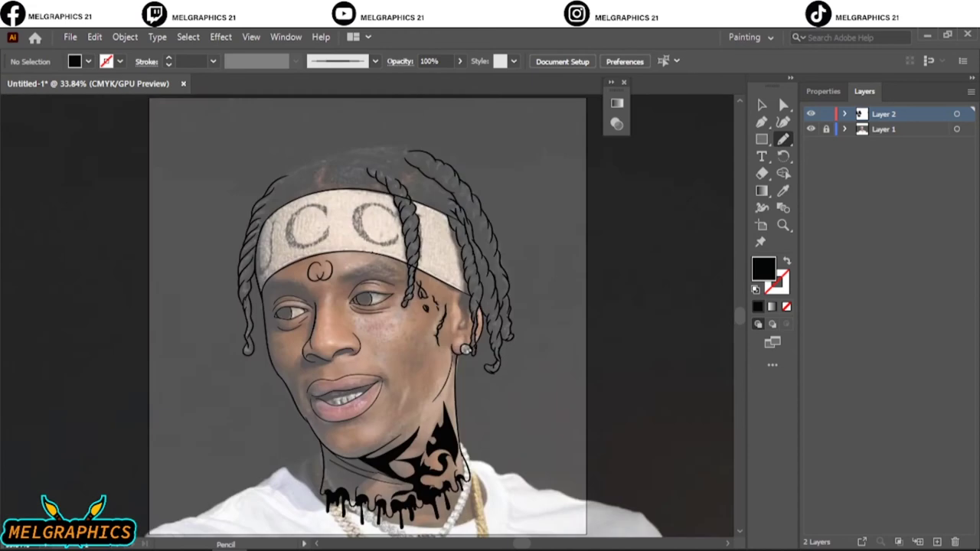
{"action": "scroll", "coordinate": [363, 505], "scroll_direction": "up", "scroll_amount": 5}
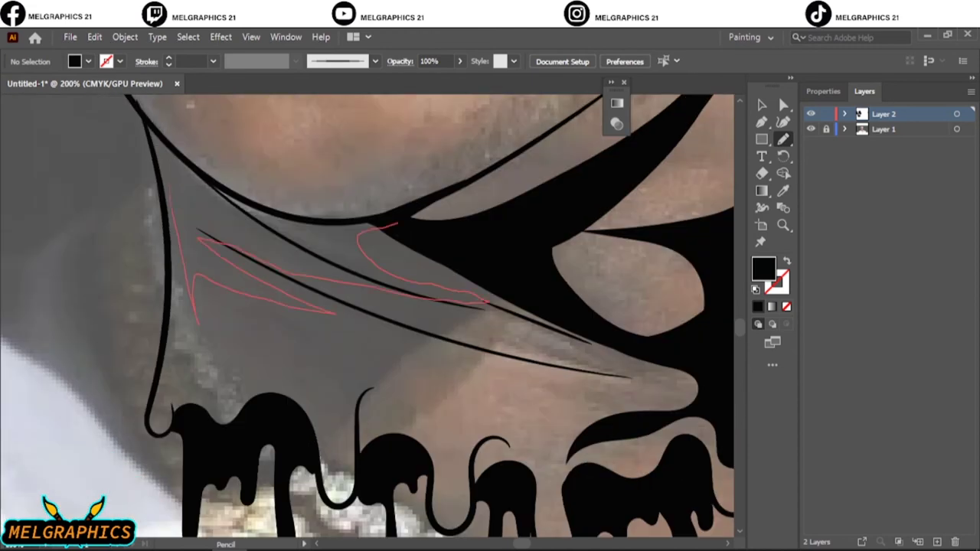
{"action": "left_click_drag", "start_coordinate": [429, 233], "coordinate": [383, 228]}
{"action": "mouse_move", "coordinate": [490, 299]}
{"action": "left_mouse_down"}
{"action": "mouse_move", "coordinate": [222, 260]}
{"action": "mouse_move", "coordinate": [398, 211]}
{"action": "left_mouse_up"}
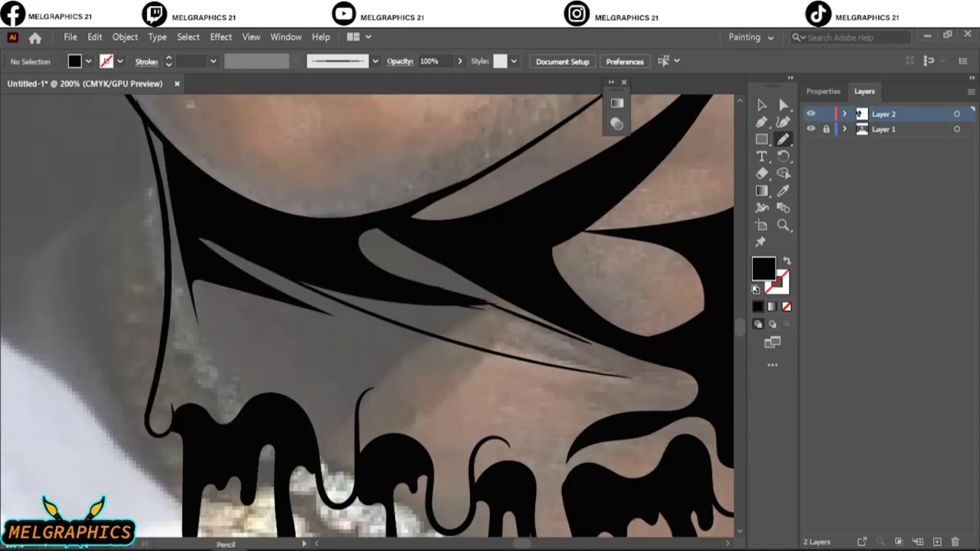
{"action": "key", "text": "ctrl+0"}
{"action": "left_click", "coordinate": [810, 128]}
{"action": "left_click", "coordinate": [811, 129]}
- Fill the mouth corner with a flared solid black shape
{"action": "scroll", "coordinate": [368, 386], "scroll_direction": "up", "scroll_amount": 3}
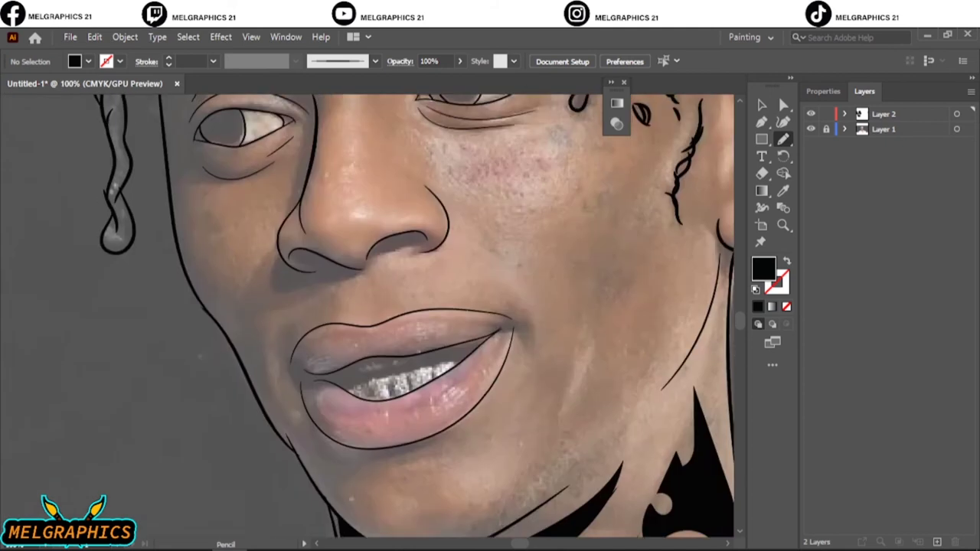
{"action": "scroll", "coordinate": [368, 385], "scroll_direction": "up", "scroll_amount": 2}
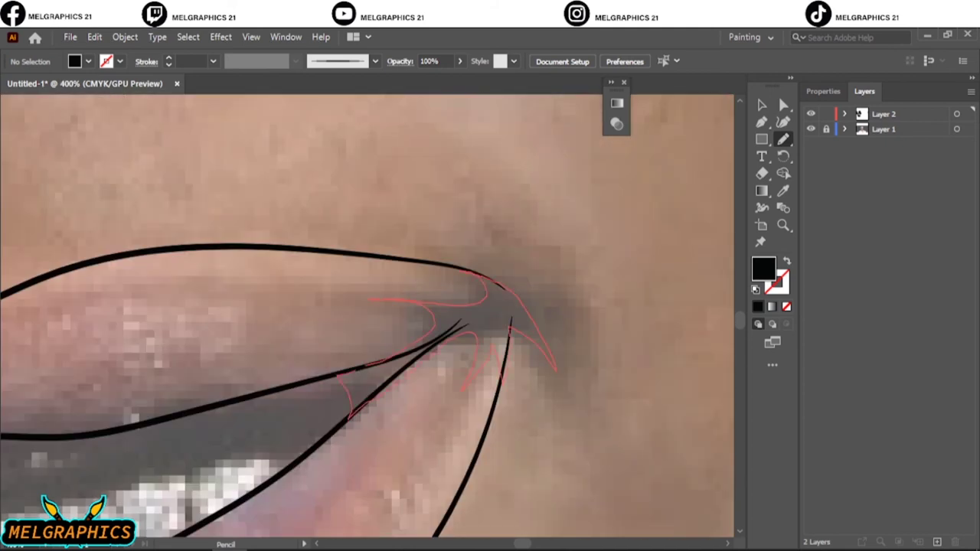
{"action": "left_click_drag", "start_coordinate": [555, 370], "coordinate": [369, 299]}
{"action": "left_click_drag", "start_coordinate": [398, 365], "coordinate": [399, 366]}
{"action": "left_click_drag", "start_coordinate": [398, 306], "coordinate": [597, 199]}
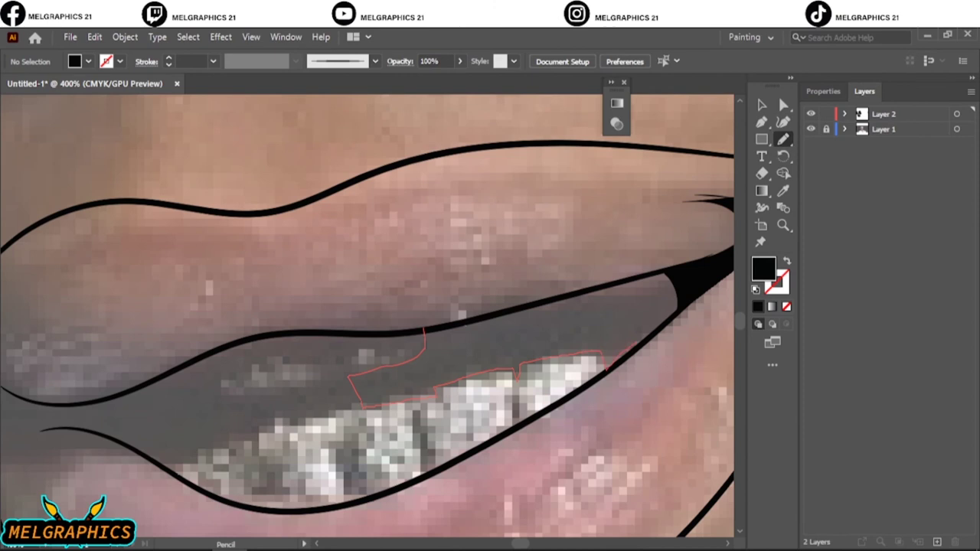
- Fill the dark gap above and behind the upper teeth with black
{"action": "left_click_drag", "start_coordinate": [635, 345], "coordinate": [678, 271]}
{"action": "scroll", "coordinate": [367, 316], "scroll_direction": "left", "scroll_amount": 3}
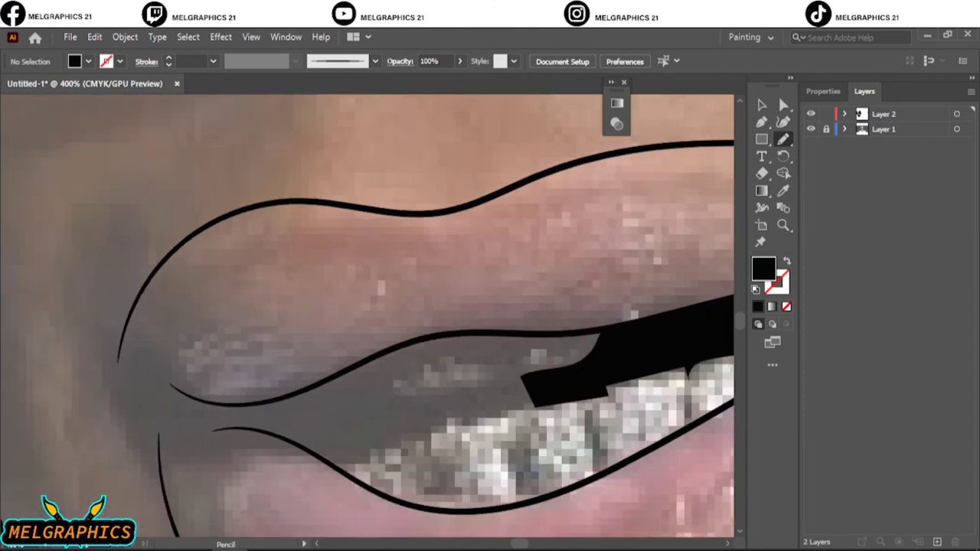
{"action": "left_click_drag", "start_coordinate": [574, 367], "coordinate": [586, 389]}
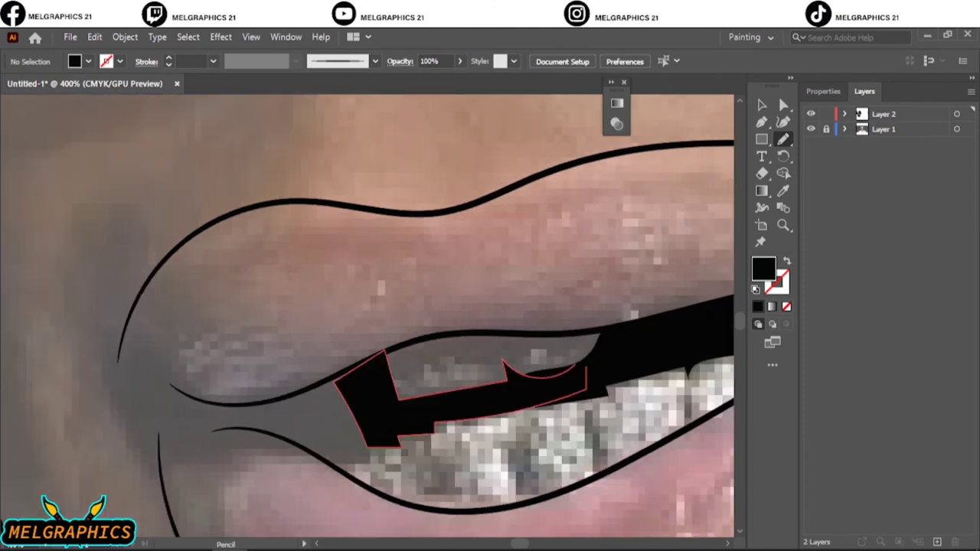
{"action": "key", "text": "ctrl+0"}
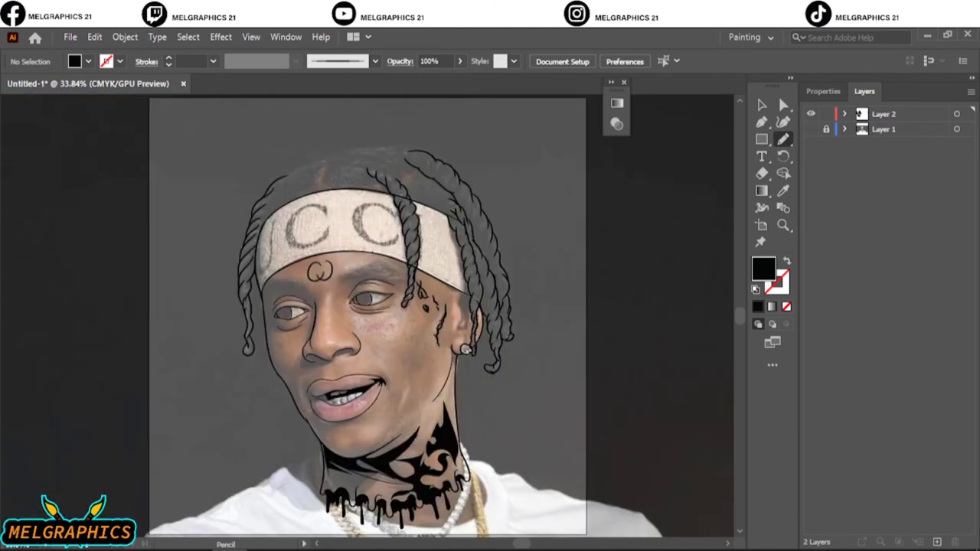
{"action": "scroll", "coordinate": [322, 406], "scroll_direction": "up", "scroll_amount": 5}
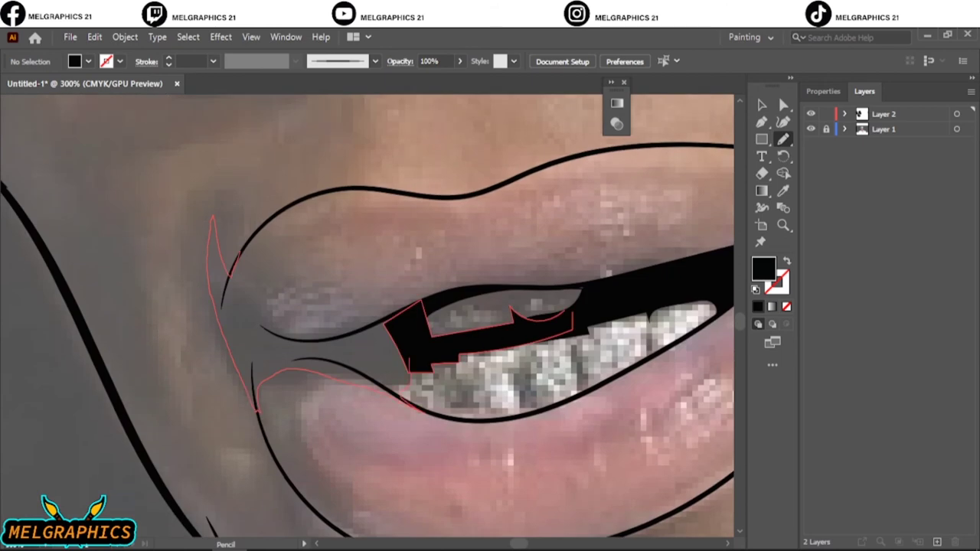
{"action": "key", "text": "ctrl+0"}
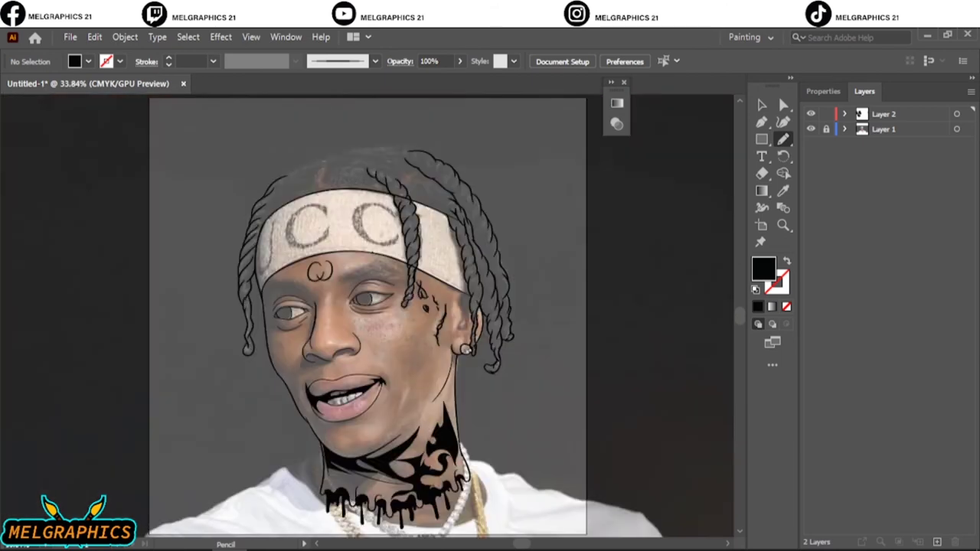
{"action": "scroll", "coordinate": [330, 406], "scroll_direction": "up", "scroll_amount": 3}
- Add a solid black shape along the lower lip
{"action": "left_click_drag", "start_coordinate": [375, 352], "coordinate": [428, 245]}
{"action": "key", "text": "ctrl+0"}
{"action": "scroll", "coordinate": [345, 395], "scroll_direction": "up", "scroll_amount": 5}
{"action": "key", "text": "b"}
{"action": "key", "text": "shift+x"}
- Set the Pencil to black fill with no stroke and check the inking with the photo hidden
{"action": "key", "text": "ctrl+0"}
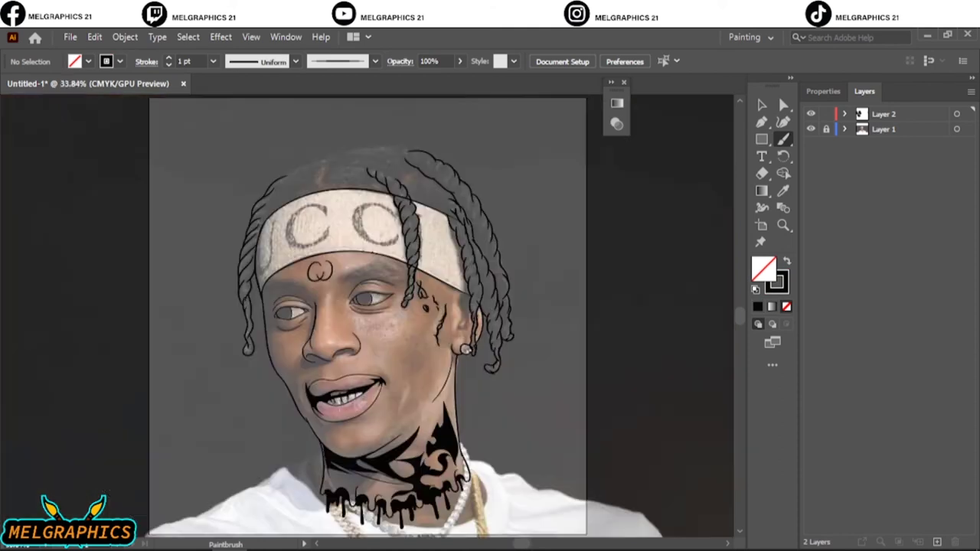
{"action": "left_click", "coordinate": [811, 128]}
{"action": "key", "text": "shift+x"}
{"action": "key", "text": "n"}
{"action": "left_click", "coordinate": [811, 128]}
{"action": "scroll", "coordinate": [344, 394], "scroll_direction": "up", "scroll_amount": 2}
{"action": "scroll", "coordinate": [345, 394], "scroll_direction": "up", "scroll_amount": 3}
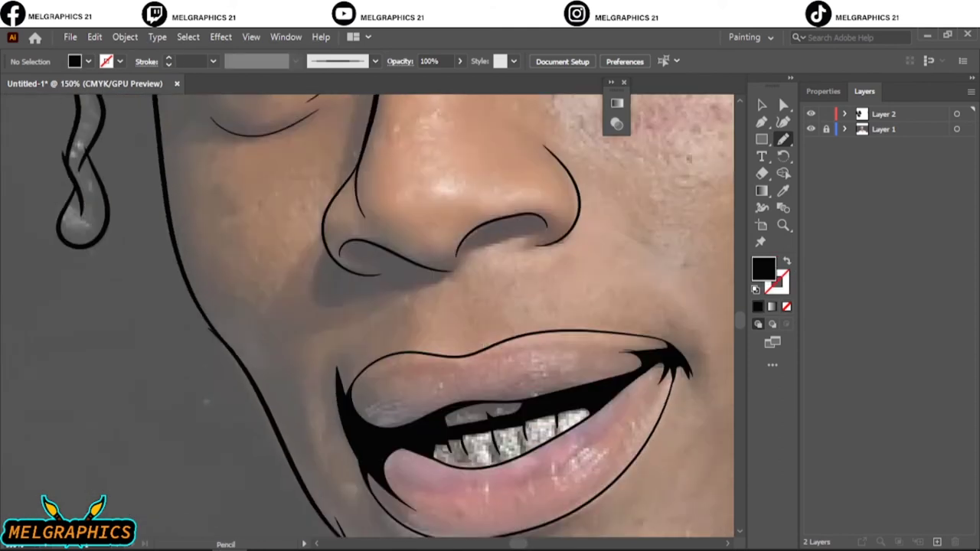
{"action": "scroll", "coordinate": [395, 316], "scroll_direction": "down", "scroll_amount": 4}
{"action": "scroll", "coordinate": [394, 316], "scroll_direction": "down", "scroll_amount": 1}
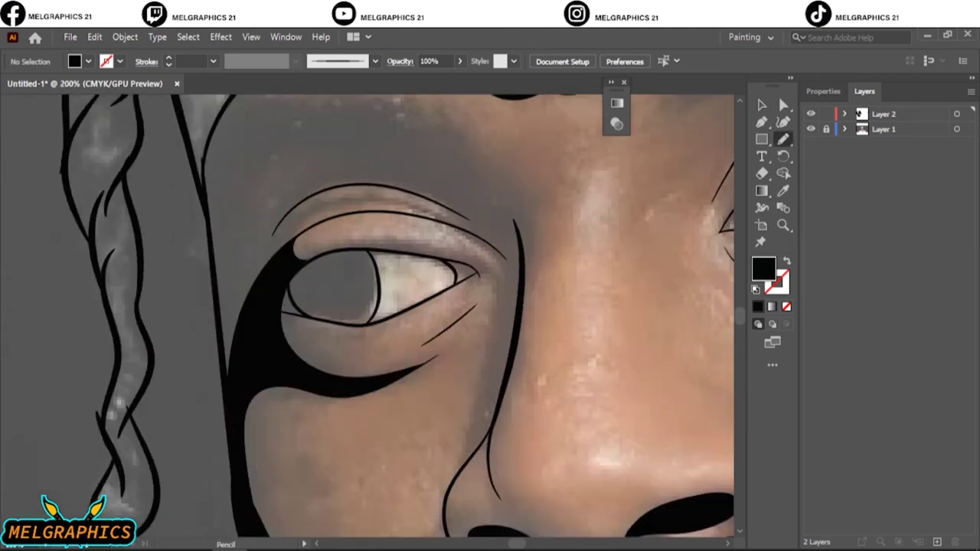
{"action": "scroll", "coordinate": [368, 316], "scroll_direction": "up", "scroll_amount": 5}
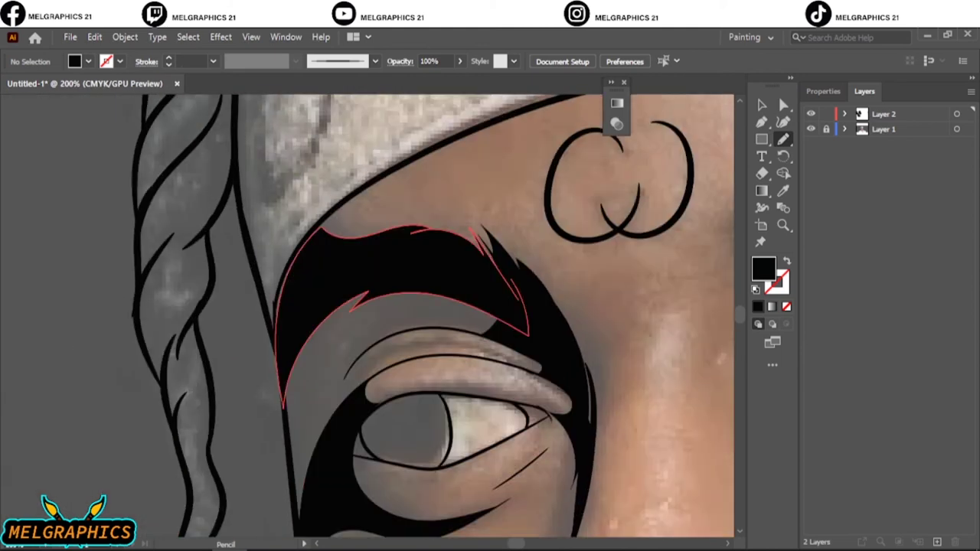
- Trace a black shadow shape along the lower eyelid and review it against the photo
{"action": "key", "text": "ctrl+0"}
{"action": "left_click", "coordinate": [810, 128]}
{"action": "left_click", "coordinate": [811, 129]}
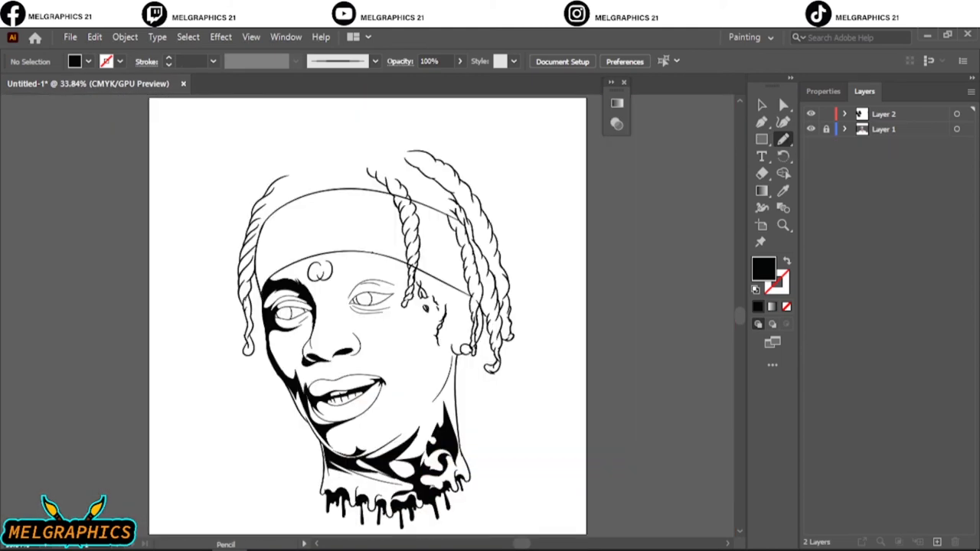
{"action": "left_click_drag", "start_coordinate": [157, 277], "coordinate": [502, 395]}
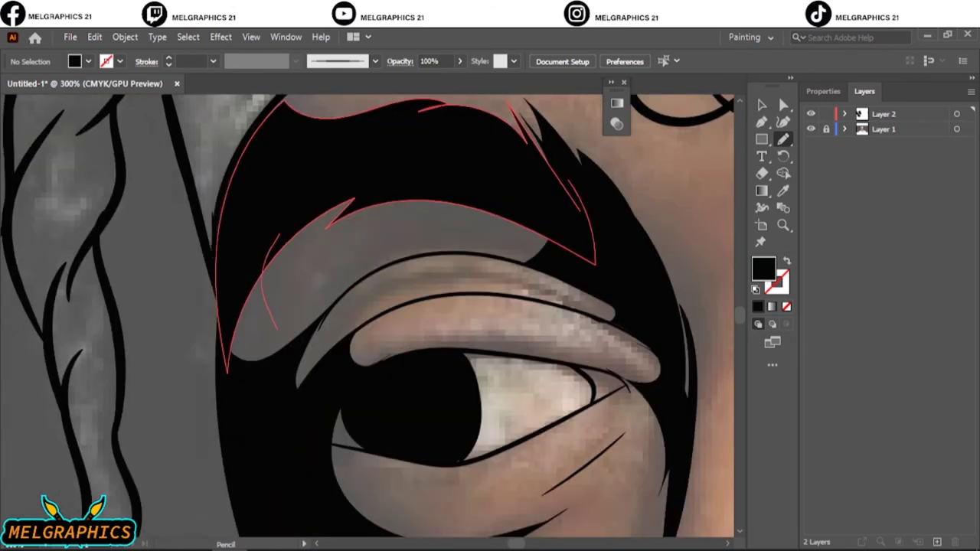
{"action": "key", "text": "ctrl+0"}
{"action": "left_click", "coordinate": [811, 129]}
{"action": "left_click", "coordinate": [811, 129]}
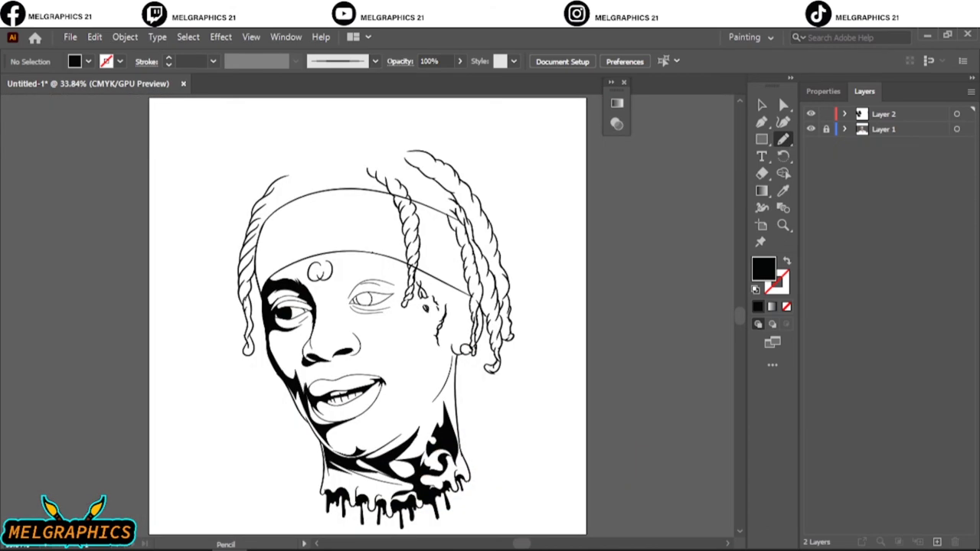
{"action": "left_click", "coordinate": [811, 129]}
- Draw a solid black eyebrow above the right eye and a shadow along the iris
{"action": "key", "text": "ctrl+1"}
{"action": "key", "text": "ctrl+plus"}
{"action": "key", "text": "ctrl+plus"}
{"action": "key", "text": "ctrl+plus"}
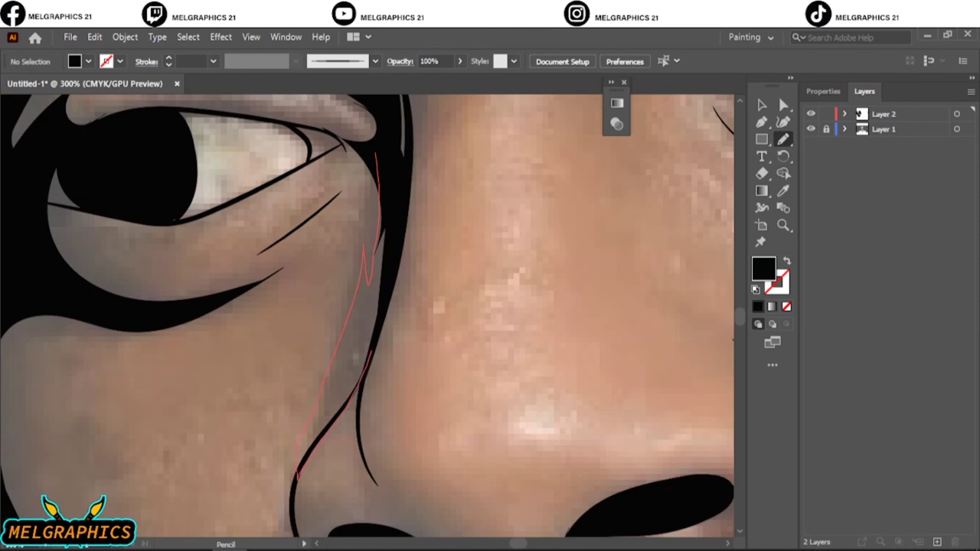
{"action": "key", "text": "ctrl+0"}
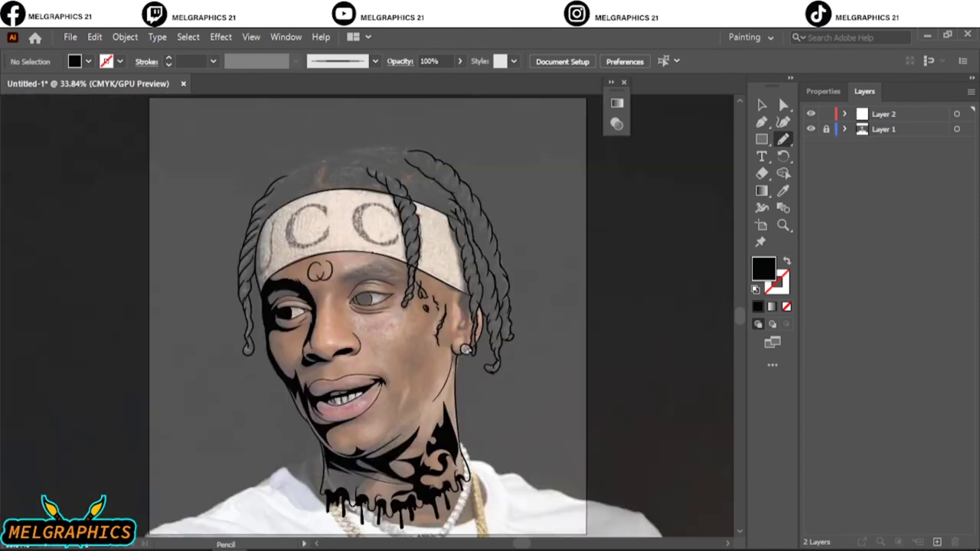
{"action": "key", "text": "ctrl+plus"}
{"action": "key", "text": "ctrl+plus"}
{"action": "key", "text": "ctrl+plus"}
{"action": "key", "text": "ctrl+plus"}
{"action": "key", "text": "ctrl+plus"}
{"action": "key", "text": "ctrl+plus"}
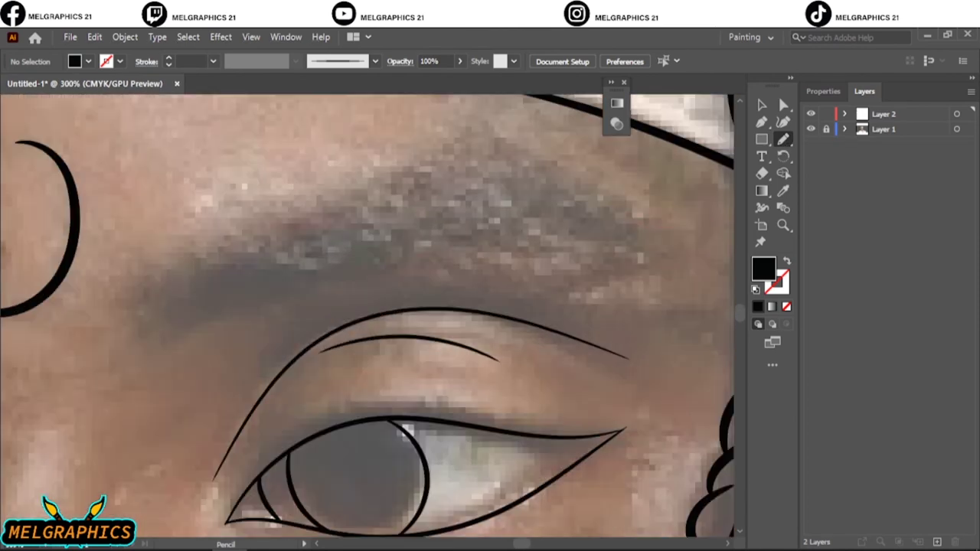
{"action": "left_click_drag", "start_coordinate": [223, 303], "coordinate": [167, 271]}
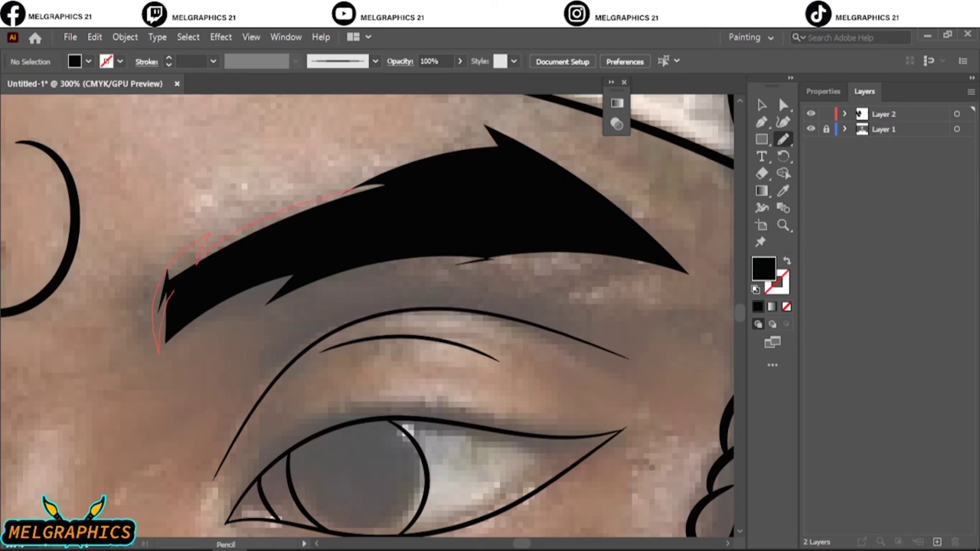
{"action": "key", "text": "ctrl+minus"}
{"action": "key", "text": "ctrl+minus"}
{"action": "key", "text": "ctrl+minus"}
{"action": "key", "text": "ctrl+plus"}
{"action": "key", "text": "ctrl+plus"}
{"action": "key", "text": "ctrl+plus"}
{"action": "mouse_move", "coordinate": [252, 396]}
{"action": "left_mouse_down"}
{"action": "mouse_move", "coordinate": [494, 356]}
{"action": "mouse_move", "coordinate": [245, 395]}
{"action": "left_mouse_up"}
- Add a black shadow shape beside the ear
{"action": "key", "text": "ctrl+0"}
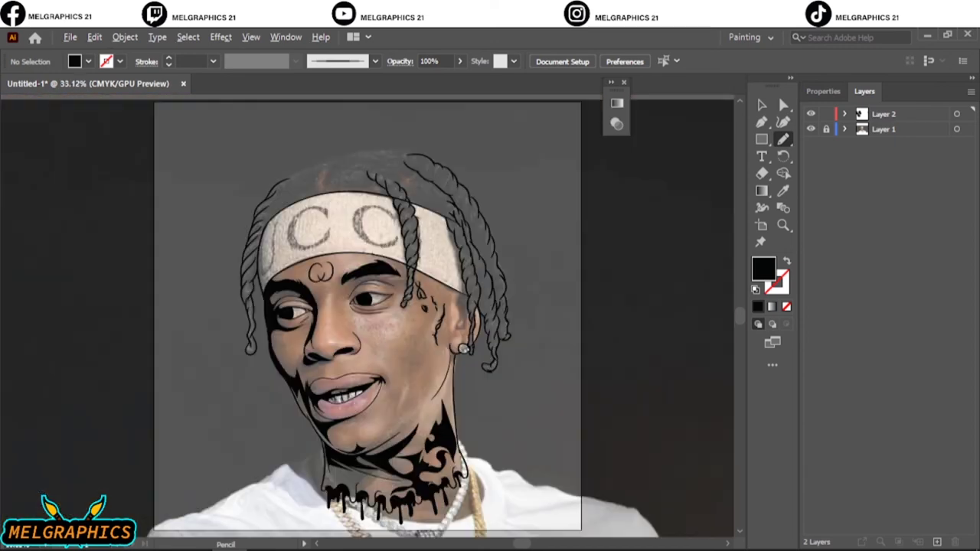
{"action": "key", "text": "ctrl+plus"}
{"action": "key", "text": "ctrl+plus"}
{"action": "key", "text": "ctrl+plus"}
{"action": "key", "text": "ctrl+minus"}
{"action": "key", "text": "ctrl+minus"}
{"action": "key", "text": "ctrl+plus"}
{"action": "key", "text": "ctrl+plus"}
{"action": "key", "text": "ctrl+plus"}
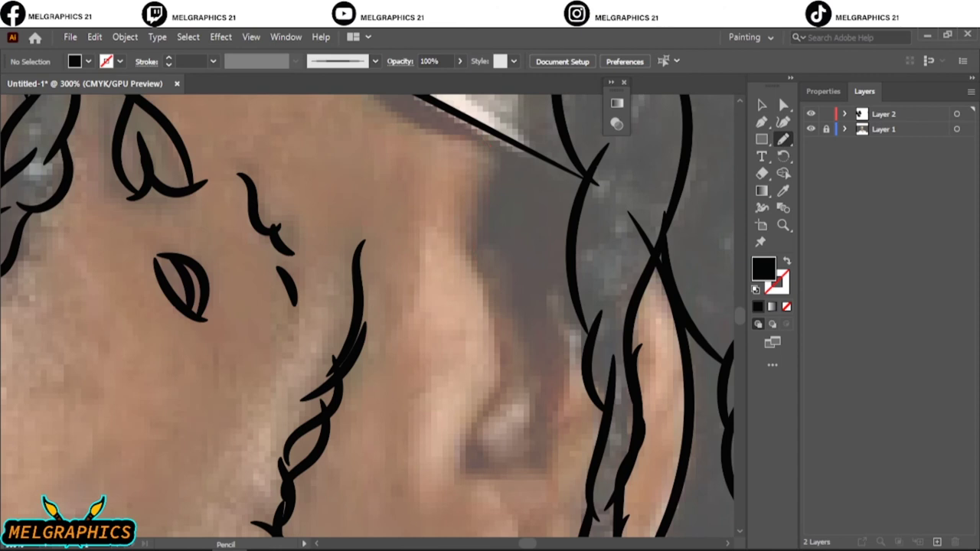
{"action": "left_click_drag", "start_coordinate": [512, 198], "coordinate": [583, 176]}
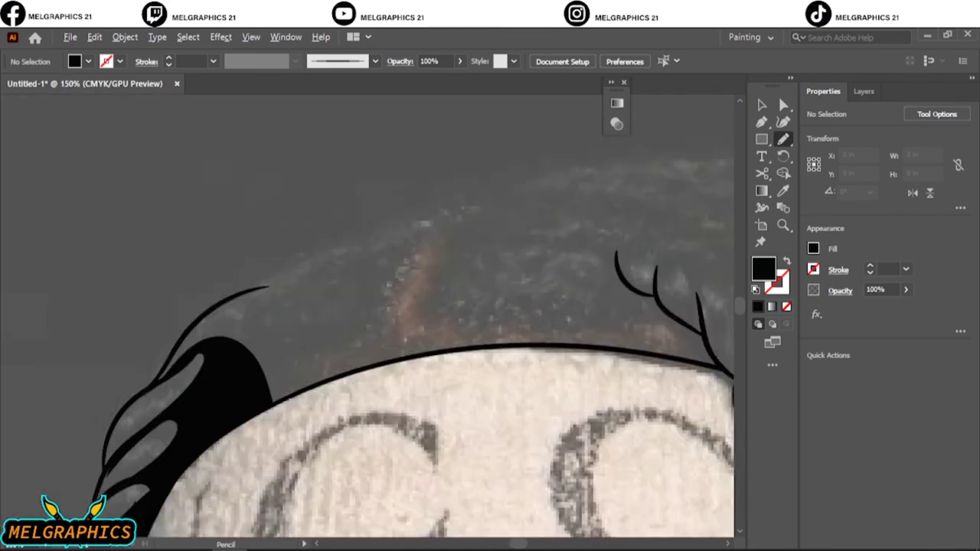
- Fill the hair mass above the headband with black, extending down to the headband
{"action": "scroll", "coordinate": [368, 314], "scroll_direction": "up", "scroll_amount": 2}
{"action": "left_click_drag", "start_coordinate": [191, 402], "coordinate": [443, 261]}
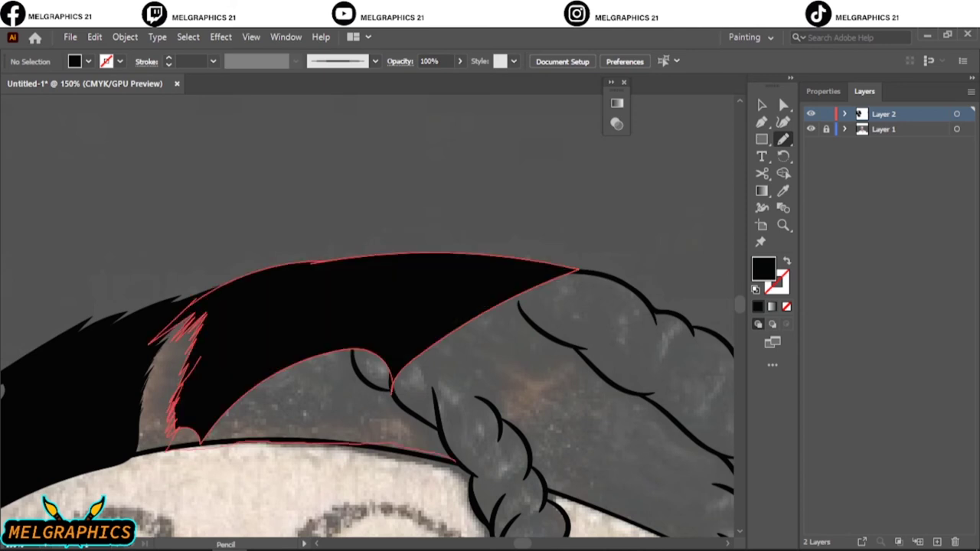
{"action": "left_click_drag", "start_coordinate": [192, 440], "coordinate": [452, 459]}
{"action": "left_click_drag", "start_coordinate": [360, 445], "coordinate": [443, 453]}
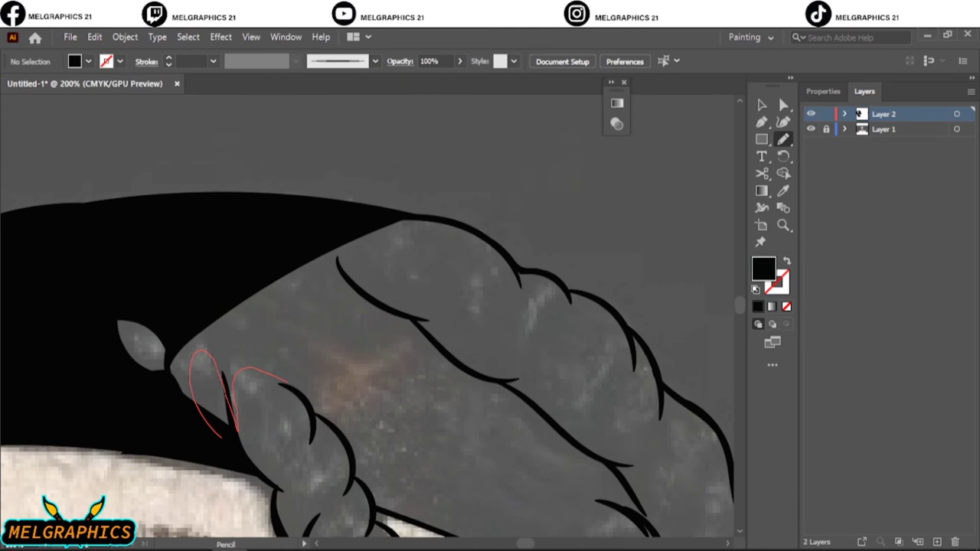
{"action": "left_click_drag", "start_coordinate": [433, 335], "coordinate": [322, 214]}
- Fill black between the braid strands and extend it further down the braid
{"action": "scroll", "coordinate": [255, 191], "scroll_direction": "down", "scroll_amount": 5}
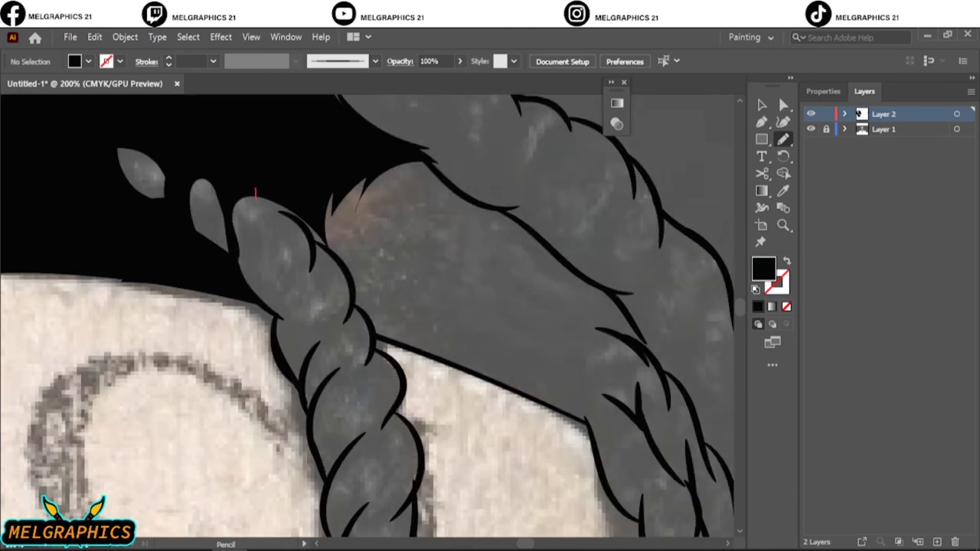
{"action": "left_click_drag", "start_coordinate": [323, 310], "coordinate": [306, 409]}
{"action": "left_click_drag", "start_coordinate": [357, 365], "coordinate": [292, 366]}
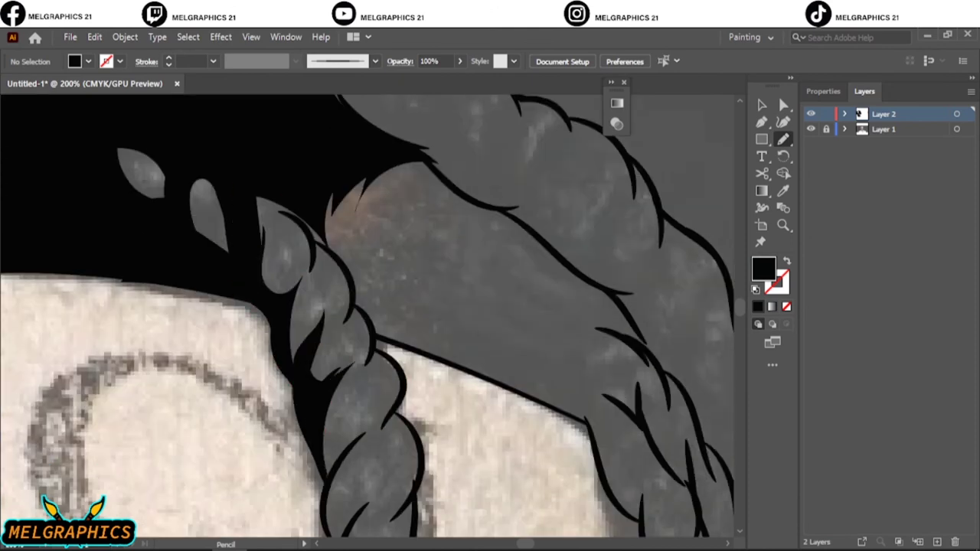
{"action": "left_click_drag", "start_coordinate": [299, 205], "coordinate": [375, 405]}
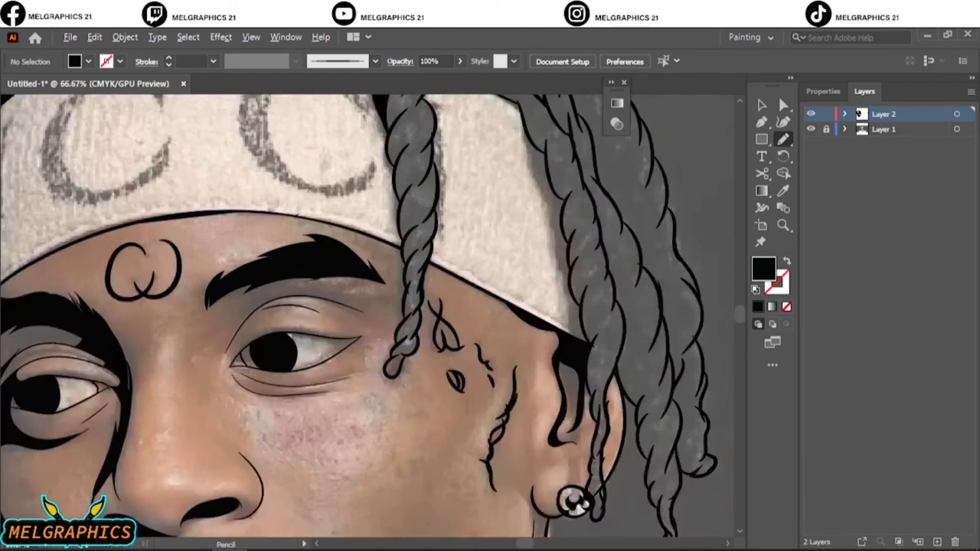
{"action": "key", "text": "ctrl+equal"}
{"action": "key", "text": "ctrl+equal"}
{"action": "key", "text": "ctrl+equal"}
- Add more black between strands, along the braid's right edge and on the lower braid
{"action": "left_click_drag", "start_coordinate": [307, 277], "coordinate": [335, 334]}
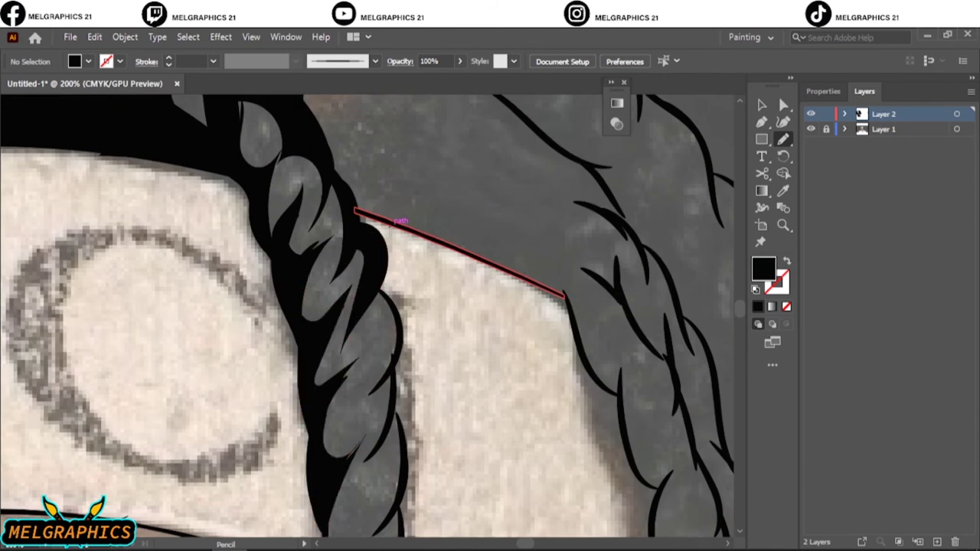
{"action": "scroll", "coordinate": [367, 316], "scroll_direction": "down", "scroll_amount": 3}
{"action": "left_click_drag", "start_coordinate": [360, 203], "coordinate": [339, 318]}
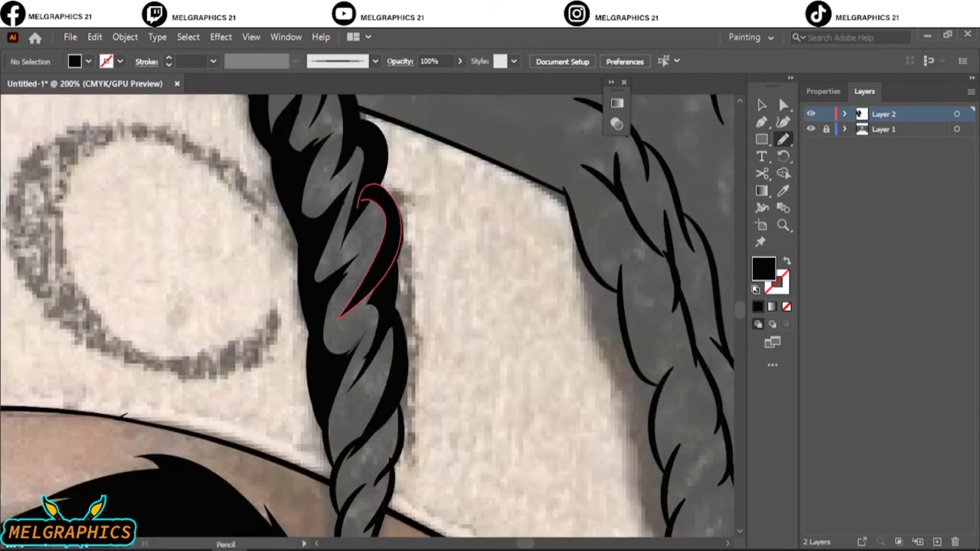
{"action": "scroll", "coordinate": [367, 306], "scroll_direction": "down", "scroll_amount": 5}
{"action": "left_click_drag", "start_coordinate": [384, 245], "coordinate": [392, 218]}
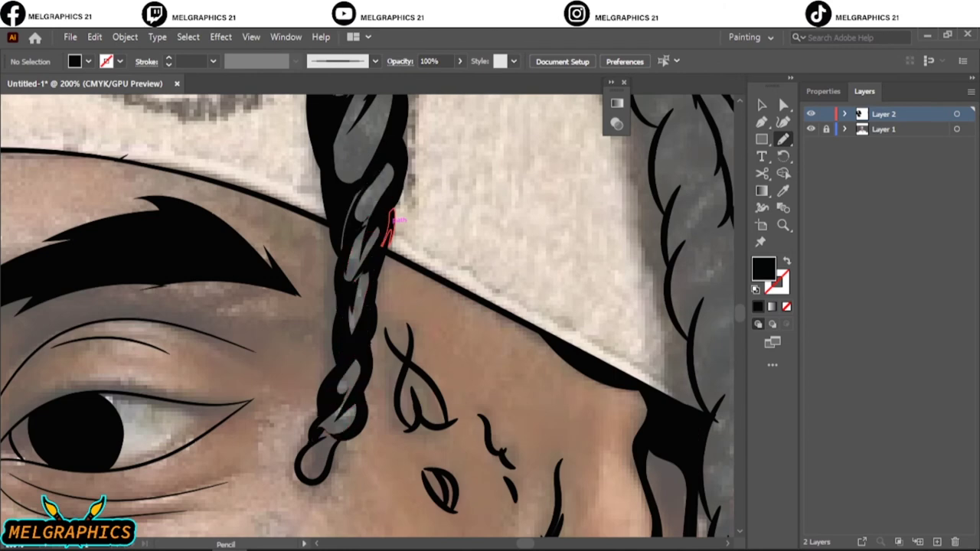
{"action": "key", "text": "ctrl+0"}
- Fill the hair behind the braid and the grey wedge black, inking along the headband edge
{"action": "left_click", "coordinate": [811, 128]}
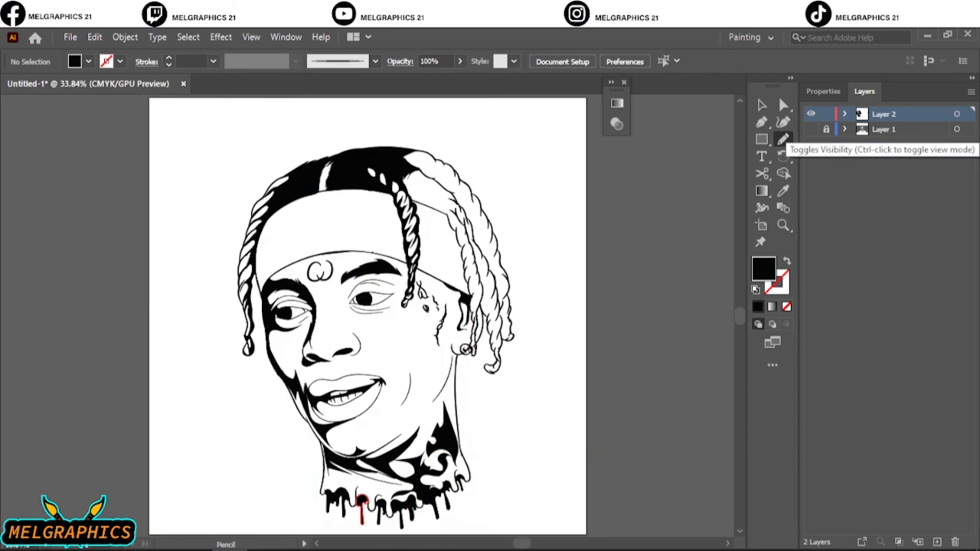
{"action": "left_click", "coordinate": [811, 129]}
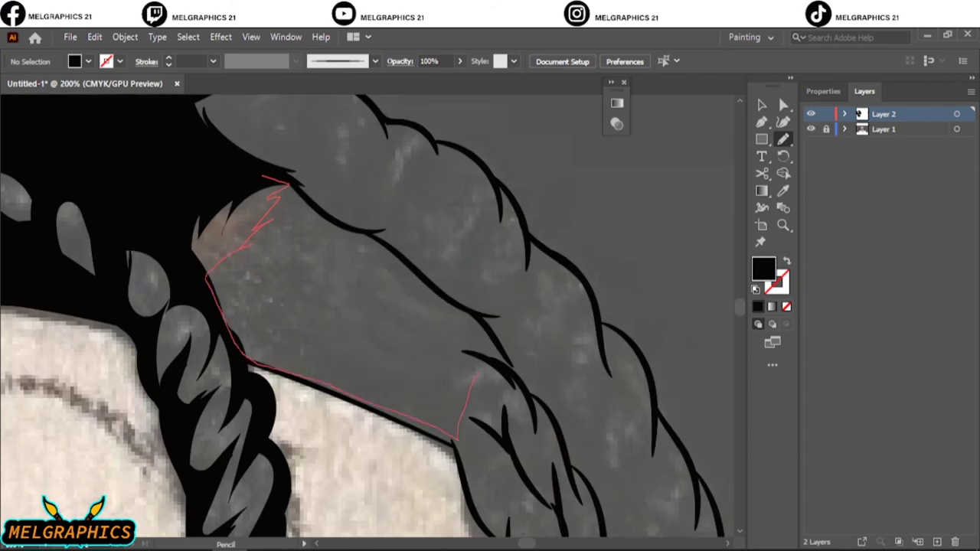
{"action": "left_click_drag", "start_coordinate": [479, 373], "coordinate": [499, 320]}
{"action": "left_click_drag", "start_coordinate": [203, 284], "coordinate": [268, 190]}
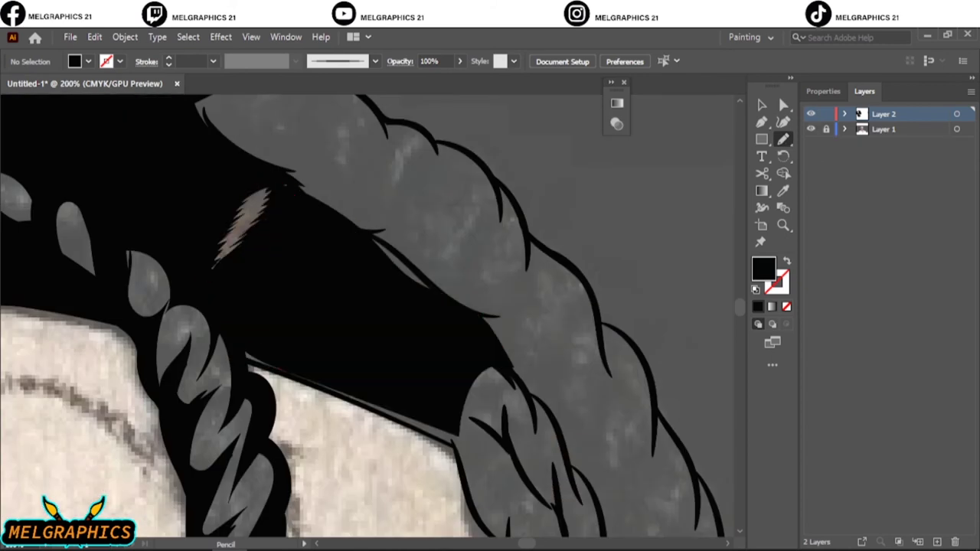
{"action": "left_click_drag", "start_coordinate": [241, 339], "coordinate": [459, 459]}
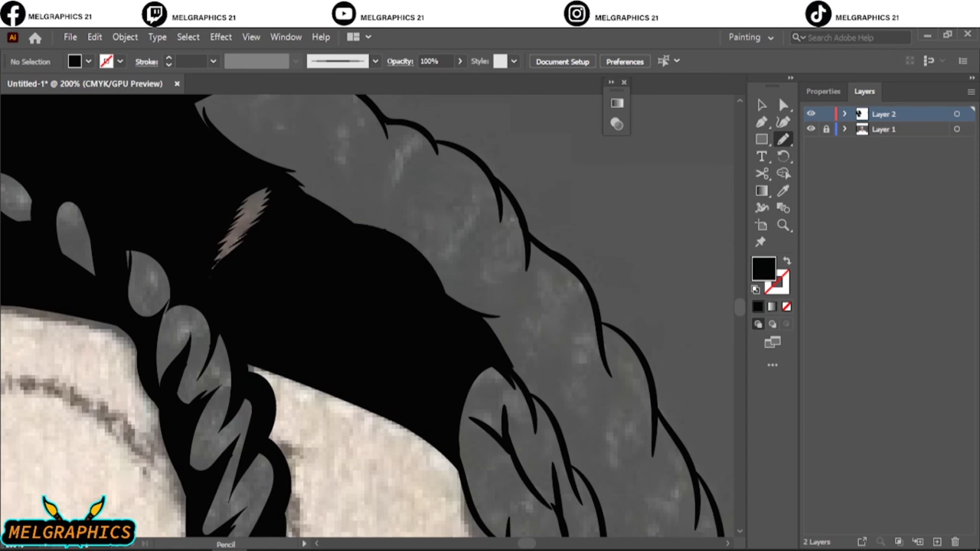
{"action": "left_click_drag", "start_coordinate": [444, 295], "coordinate": [356, 224]}
{"action": "key", "text": "ctrl+0"}
- Draw several black strand shapes inside the braid
{"action": "left_click", "coordinate": [811, 128]}
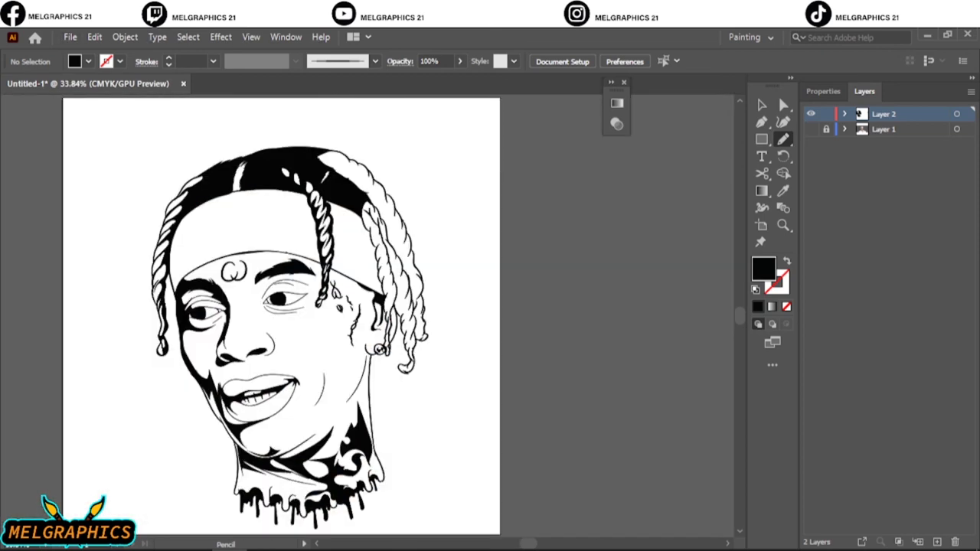
{"action": "left_click", "coordinate": [811, 128]}
{"action": "scroll", "coordinate": [329, 199], "scroll_direction": "up", "scroll_amount": 2, "text": "alt"}
{"action": "scroll", "coordinate": [330, 199], "scroll_direction": "up", "scroll_amount": 3, "text": "alt"}
{"action": "left_click_drag", "start_coordinate": [337, 314], "coordinate": [310, 201]}
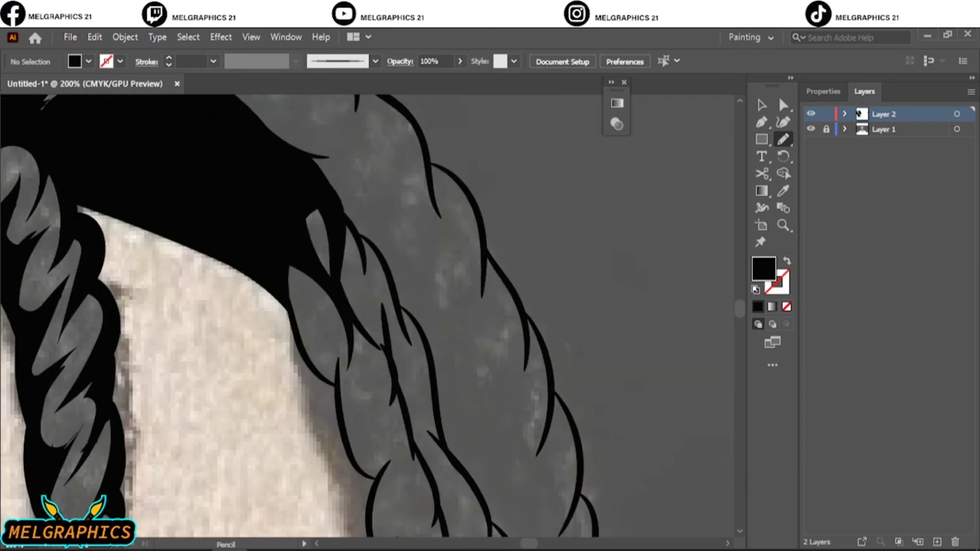
{"action": "left_click_drag", "start_coordinate": [366, 305], "coordinate": [344, 222]}
{"action": "left_click_drag", "start_coordinate": [289, 320], "coordinate": [291, 317]}
{"action": "scroll", "coordinate": [402, 290], "scroll_direction": "down", "scroll_amount": 2}
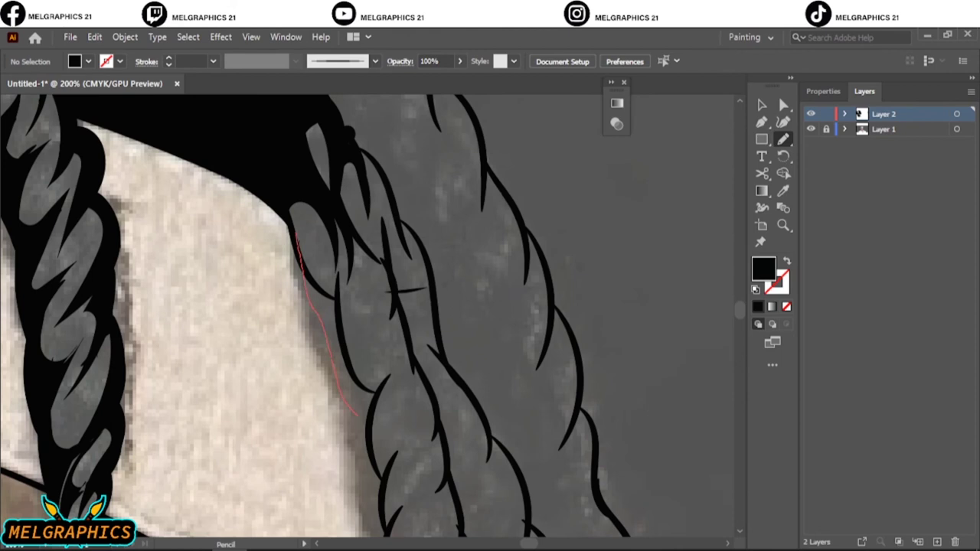
{"action": "left_click_drag", "start_coordinate": [357, 418], "coordinate": [358, 420]}
{"action": "scroll", "coordinate": [357, 417], "scroll_direction": "right", "scroll_amount": 3}
{"action": "left_click_drag", "start_coordinate": [306, 336], "coordinate": [337, 459]}
{"action": "left_click", "coordinate": [219, 186], "text": "ctrl"}
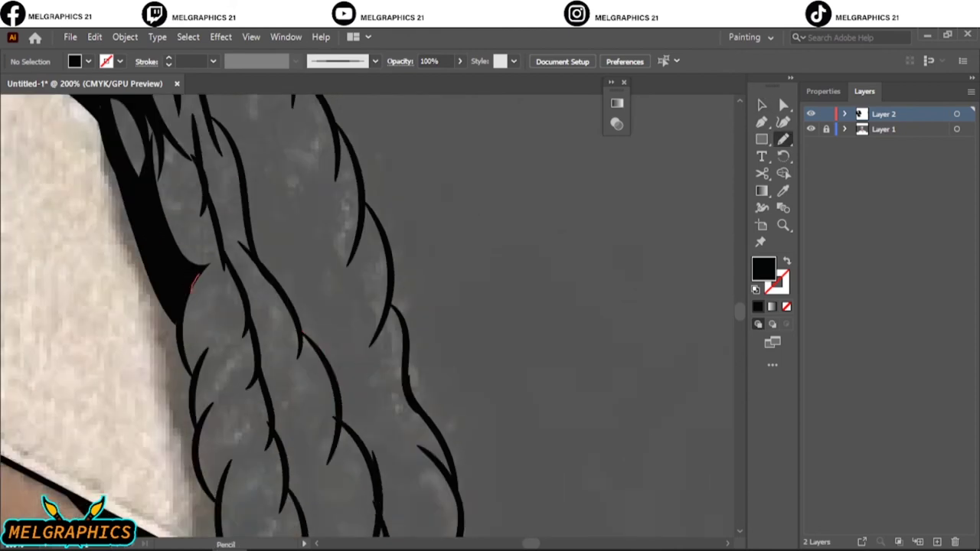
- Draw spiky black strands along the braid and ear, plus a line beside the earring
{"action": "left_click_drag", "start_coordinate": [193, 282], "coordinate": [191, 414]}
{"action": "mouse_move", "coordinate": [234, 320]}
{"action": "left_mouse_down"}
{"action": "mouse_move", "coordinate": [195, 382]}
{"action": "mouse_move", "coordinate": [210, 528]}
{"action": "left_mouse_up"}
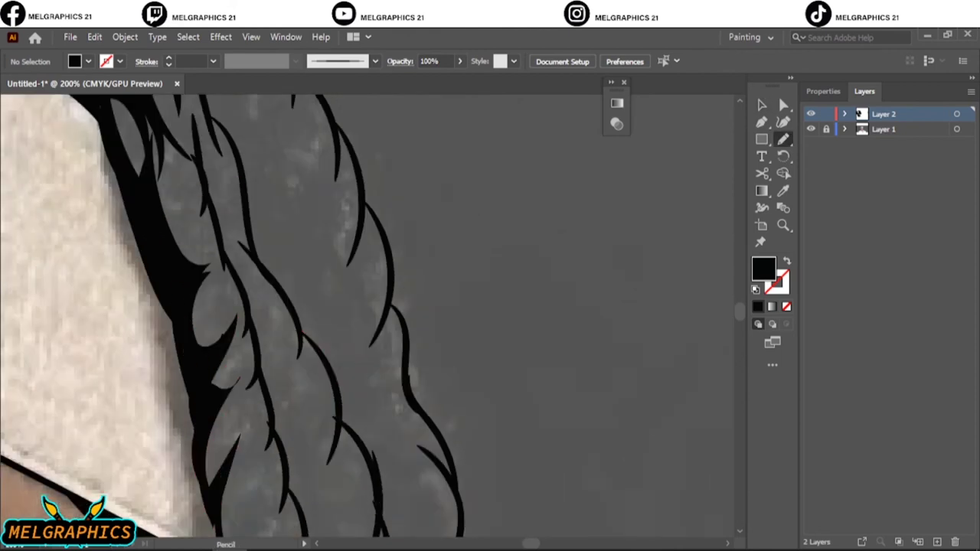
{"action": "scroll", "coordinate": [367, 314], "scroll_direction": "down", "scroll_amount": 2}
{"action": "left_click_drag", "start_coordinate": [222, 272], "coordinate": [253, 344]}
{"action": "scroll", "coordinate": [367, 314], "scroll_direction": "down", "scroll_amount": 3}
{"action": "scroll", "coordinate": [368, 314], "scroll_direction": "down", "scroll_amount": 3}
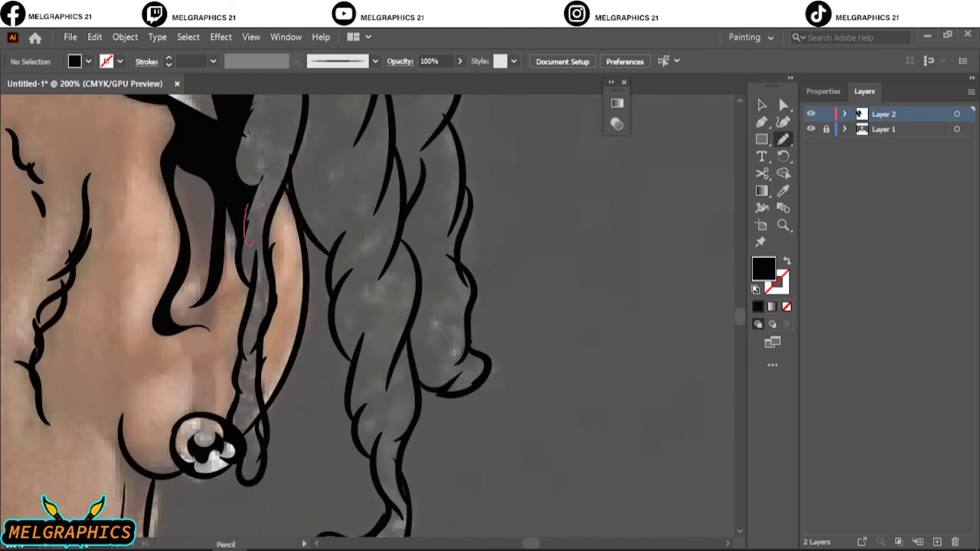
{"action": "left_click_drag", "start_coordinate": [253, 281], "coordinate": [244, 374]}
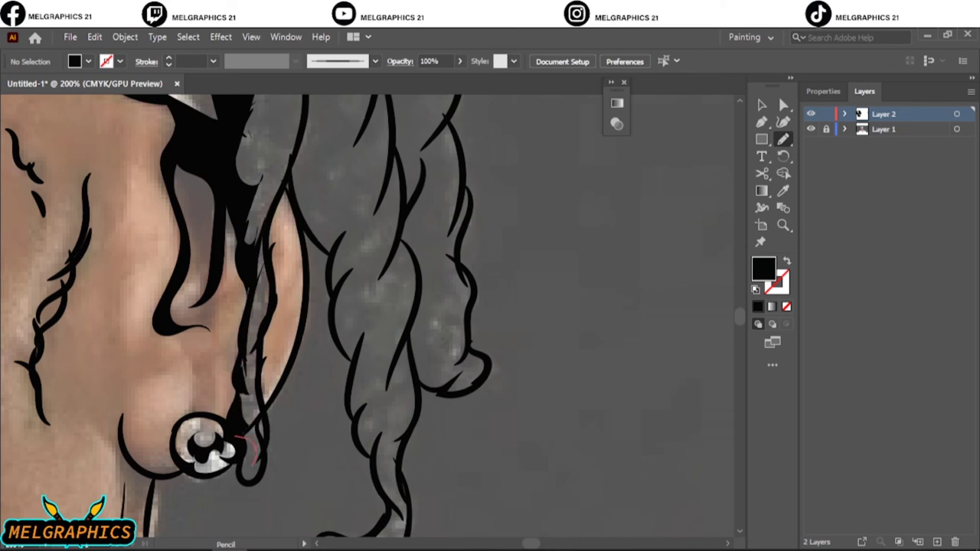
{"action": "left_click_drag", "start_coordinate": [236, 437], "coordinate": [259, 462]}
{"action": "left_click_drag", "start_coordinate": [257, 249], "coordinate": [253, 359]}
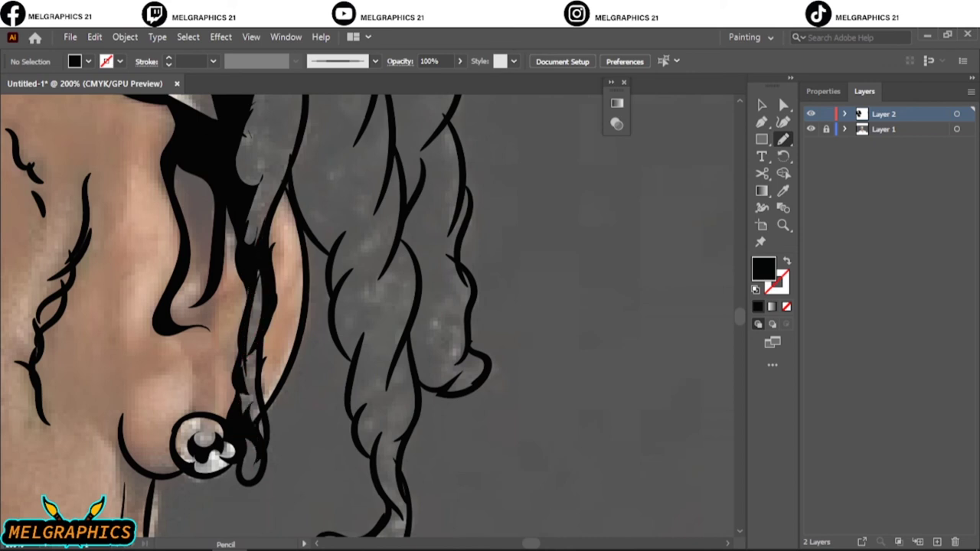
- Fill a dark shadow between the hair strands as a closed black shape
{"action": "scroll", "coordinate": [306, 437], "scroll_direction": "down", "scroll_amount": 5}
{"action": "scroll", "coordinate": [306, 437], "scroll_direction": "up", "scroll_amount": 5}
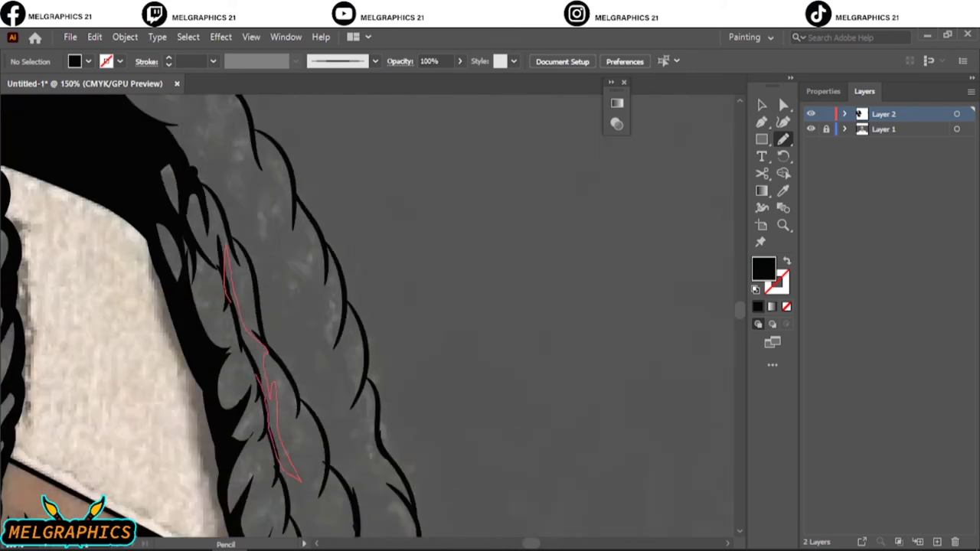
{"action": "scroll", "coordinate": [368, 314], "scroll_direction": "down", "scroll_amount": 4}
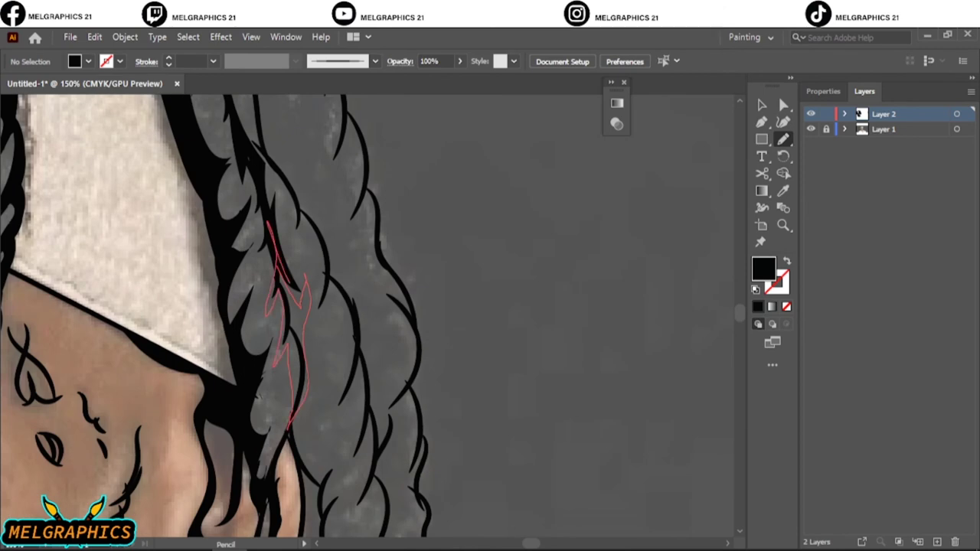
{"action": "left_click_drag", "start_coordinate": [270, 227], "coordinate": [268, 222]}
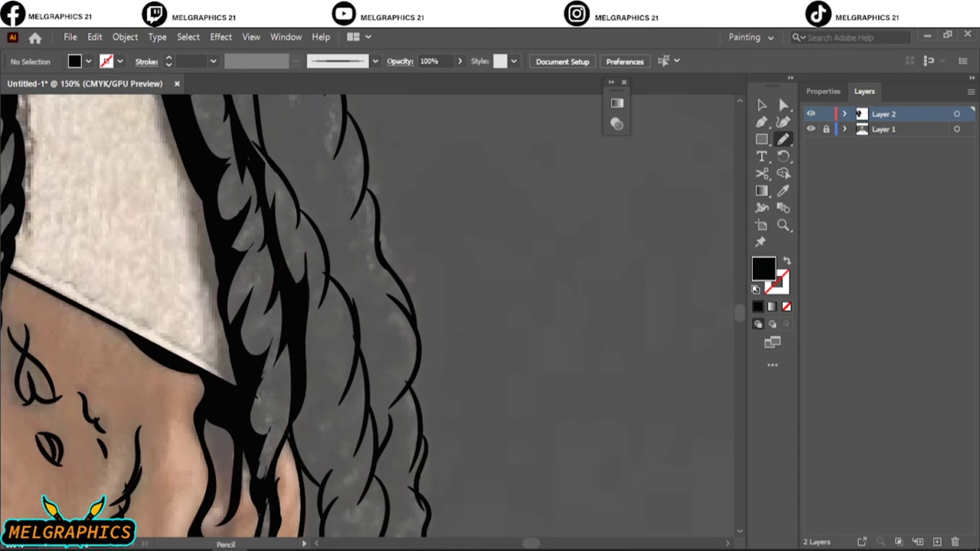
{"action": "scroll", "coordinate": [367, 314], "scroll_direction": "down", "scroll_amount": 4}
{"action": "left_click_drag", "start_coordinate": [356, 183], "coordinate": [354, 299]}
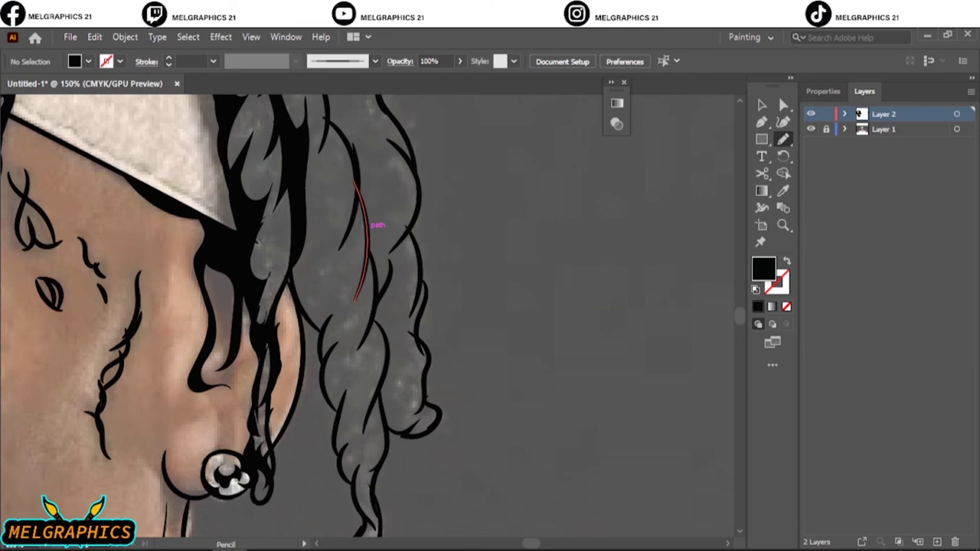
{"action": "left_click_drag", "start_coordinate": [366, 222], "coordinate": [310, 318]}
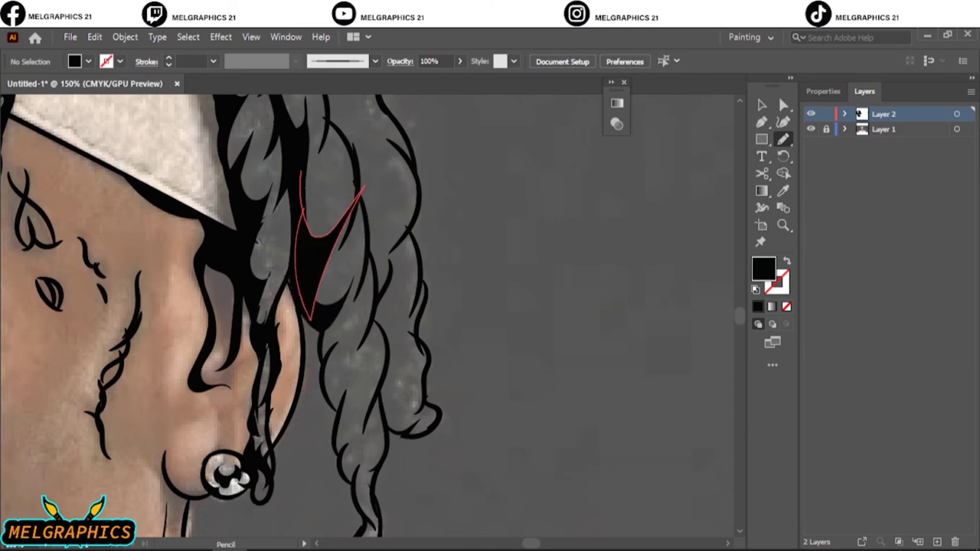
- Fill several shadow shapes in the lower hair curls, curled tip and along the braid
{"action": "key", "text": "ctrl+plus"}
{"action": "key", "text": "ctrl+plus"}
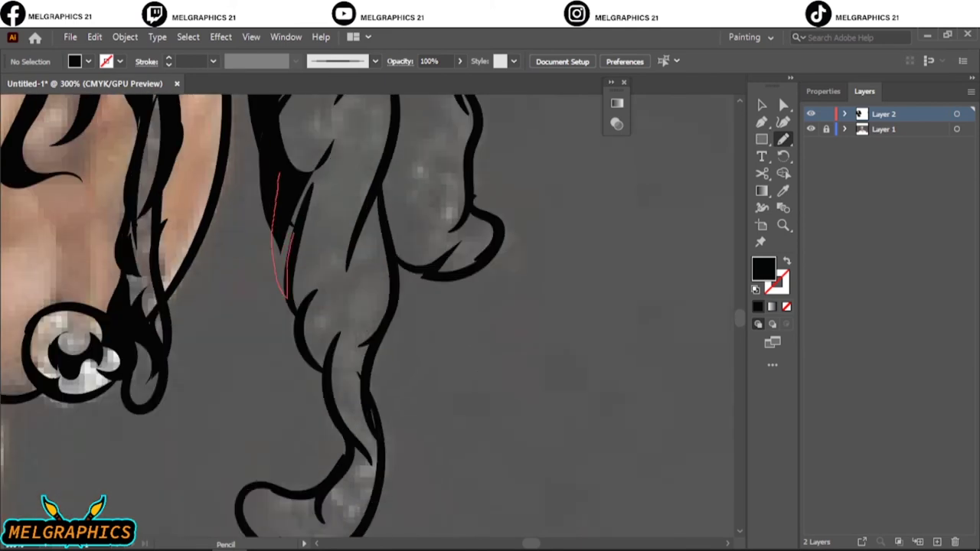
{"action": "left_click_drag", "start_coordinate": [287, 297], "coordinate": [280, 176]}
{"action": "left_click_drag", "start_coordinate": [337, 195], "coordinate": [280, 371]}
{"action": "left_click_drag", "start_coordinate": [356, 261], "coordinate": [306, 413]}
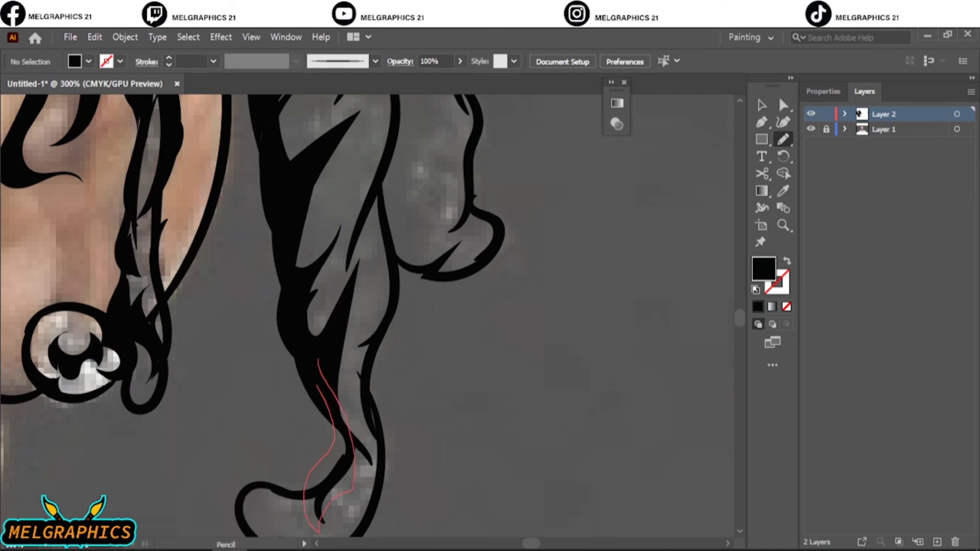
{"action": "left_click_drag", "start_coordinate": [318, 360], "coordinate": [322, 529]}
{"action": "scroll", "coordinate": [367, 314], "scroll_direction": "down", "scroll_amount": 3}
{"action": "key", "text": "ctrl+minus"}
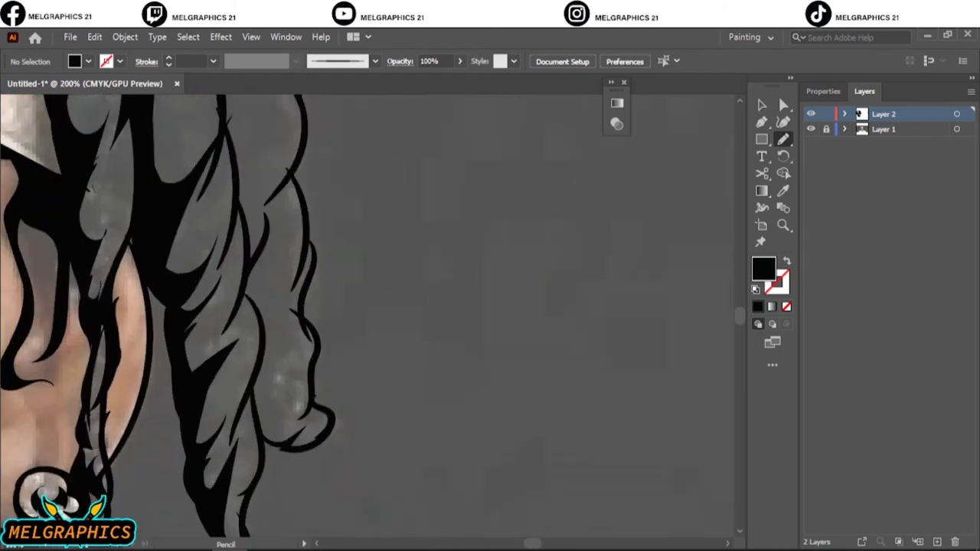
{"action": "left_click_drag", "start_coordinate": [287, 184], "coordinate": [255, 331]}
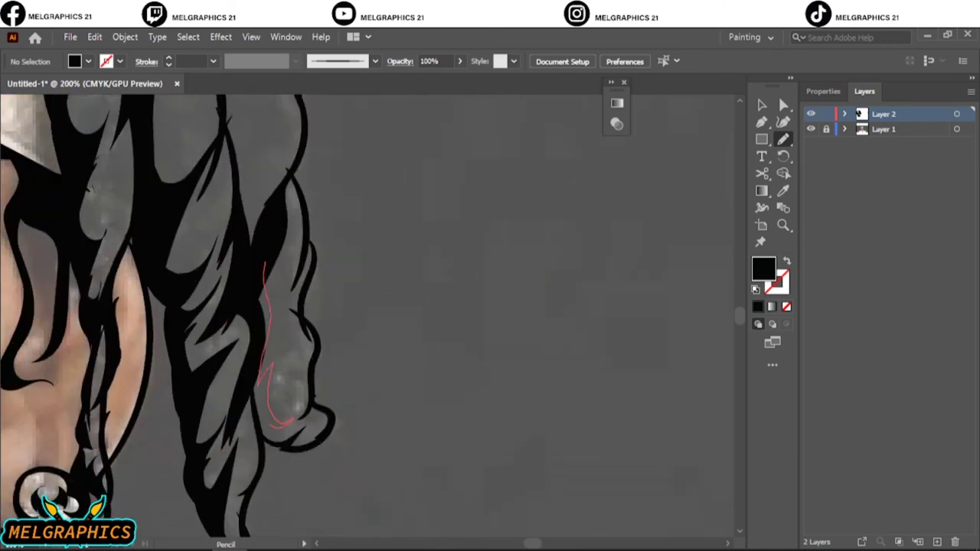
{"action": "scroll", "coordinate": [368, 314], "scroll_direction": "up", "scroll_amount": 3}
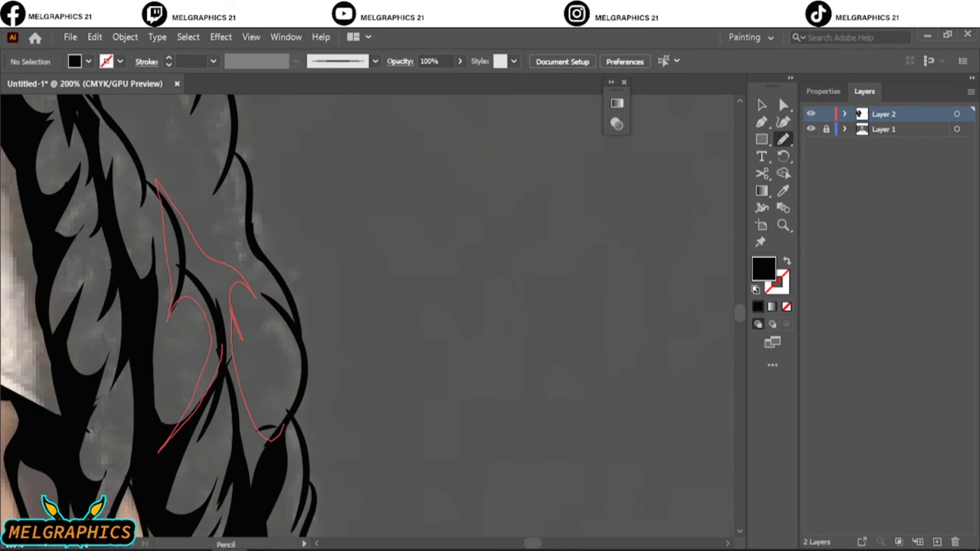
{"action": "left_click_drag", "start_coordinate": [252, 453], "coordinate": [261, 510]}
- Fill black shadows between the braid twists near the headband
{"action": "key", "text": "ctrl+0"}
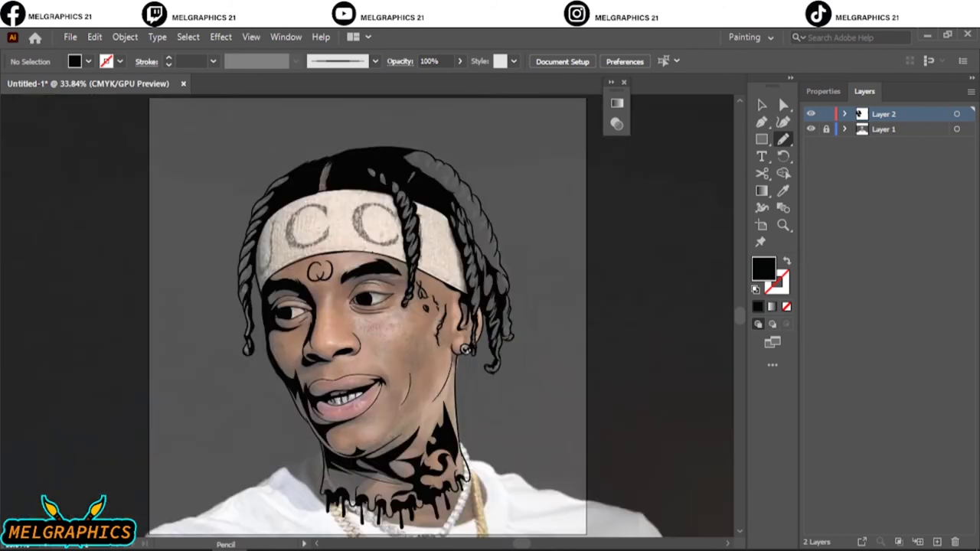
{"action": "key", "text": "ctrl+plus"}
{"action": "key", "text": "ctrl+plus"}
{"action": "key", "text": "ctrl+plus"}
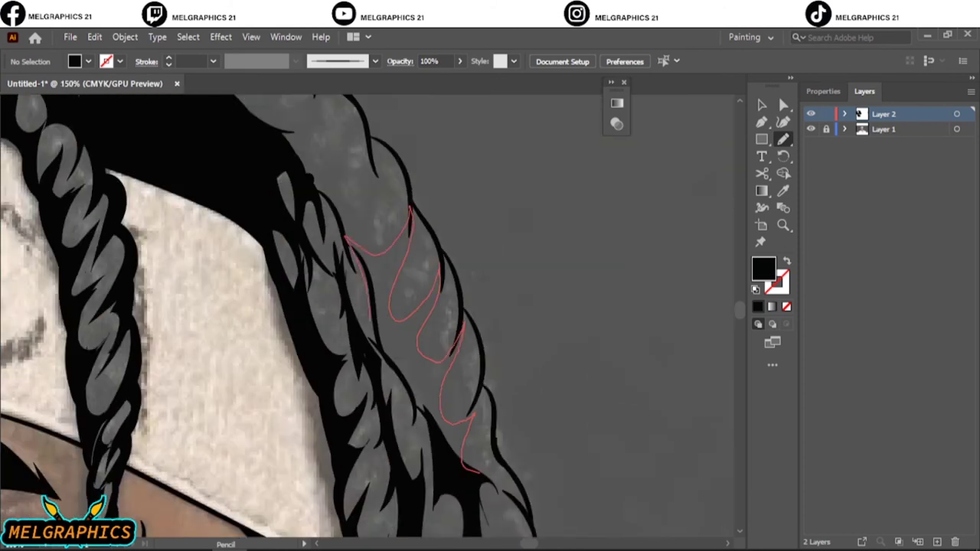
{"action": "left_click_drag", "start_coordinate": [478, 472], "coordinate": [524, 482]}
- Draw the black line along the upper eyelid
{"action": "key", "text": "ctrl+0"}
{"action": "key", "text": "ctrl+plus"}
{"action": "key", "text": "ctrl+plus"}
{"action": "key", "text": "ctrl+plus"}
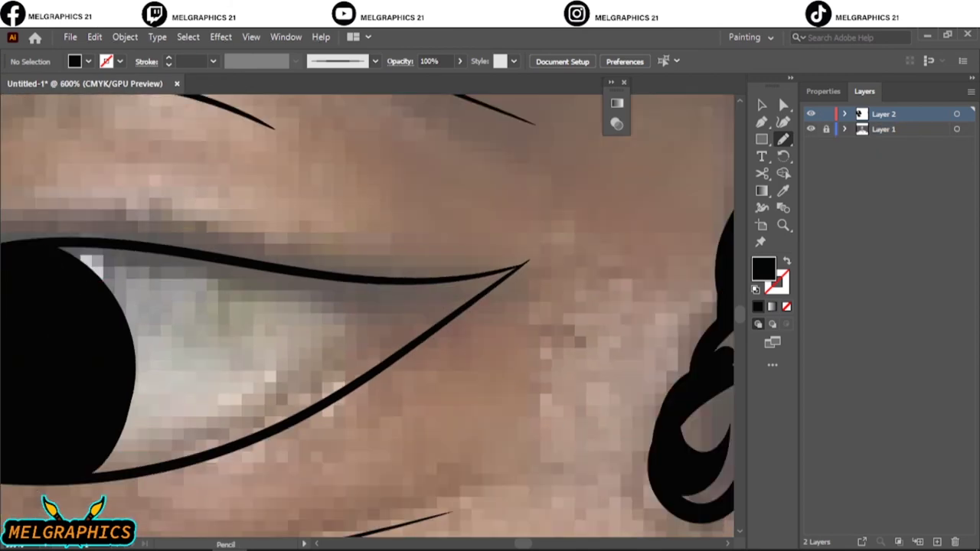
{"action": "mouse_move", "coordinate": [469, 278]}
{"action": "left_mouse_down"}
{"action": "mouse_move", "coordinate": [525, 264]}
{"action": "mouse_move", "coordinate": [149, 276]}
{"action": "left_mouse_up"}
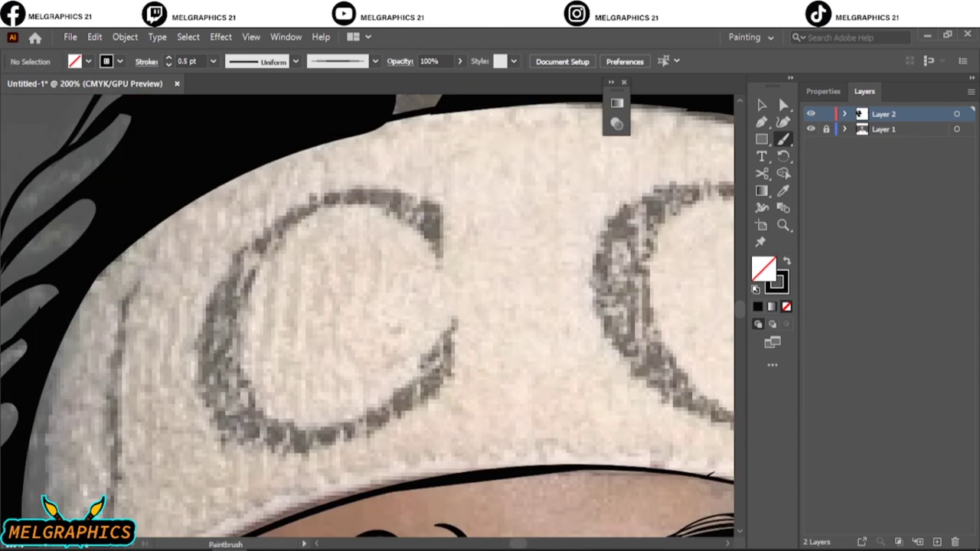
- Trace the first C letter on the headband as a solid black shape
{"action": "key", "text": "v"}
{"action": "key", "text": "shift+x"}
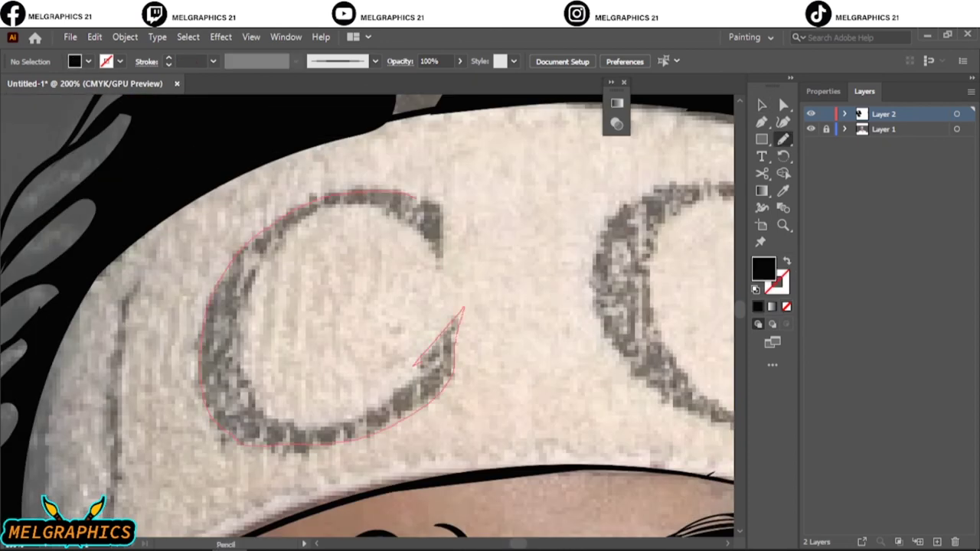
{"action": "left_click_drag", "start_coordinate": [414, 366], "coordinate": [419, 360]}
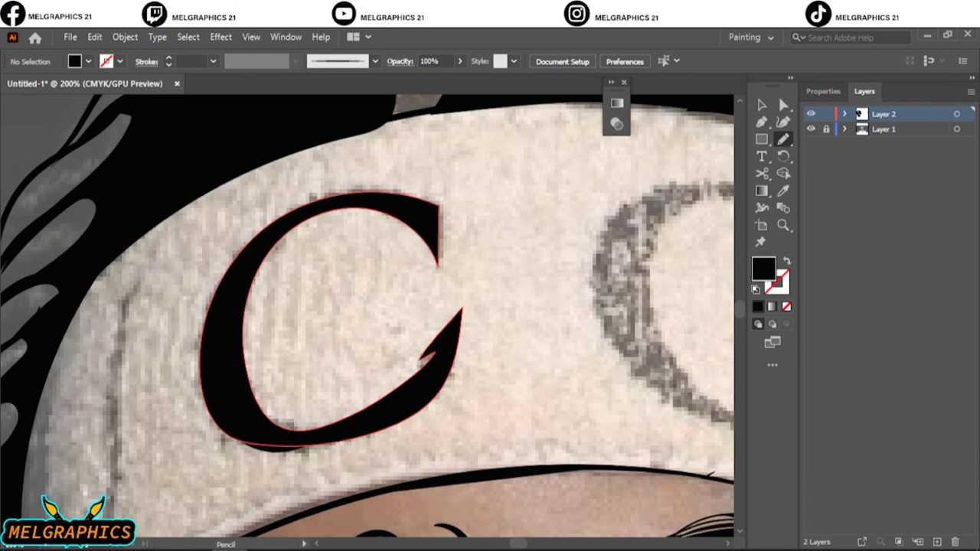
{"action": "key", "text": "ctrl+0"}
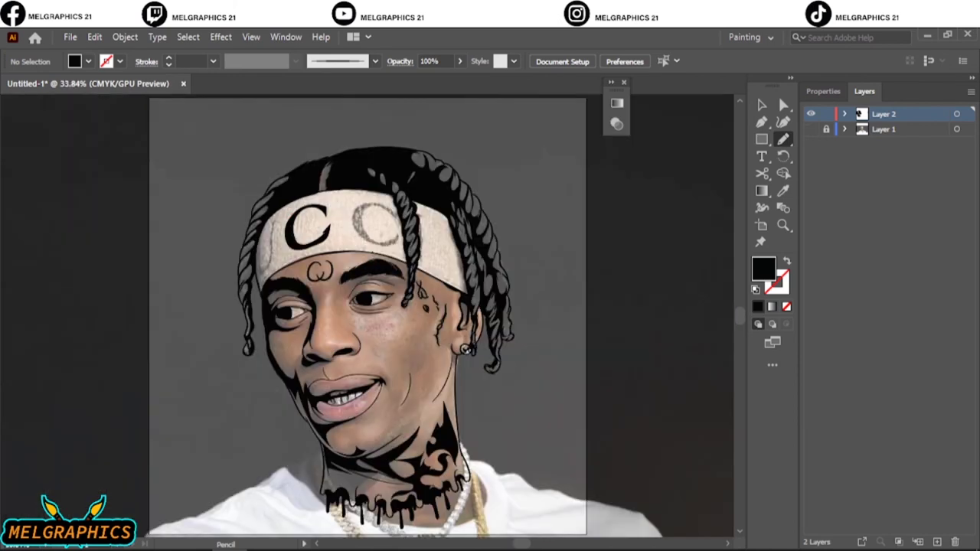
{"action": "scroll", "coordinate": [259, 235], "scroll_direction": "up", "scroll_amount": 5}
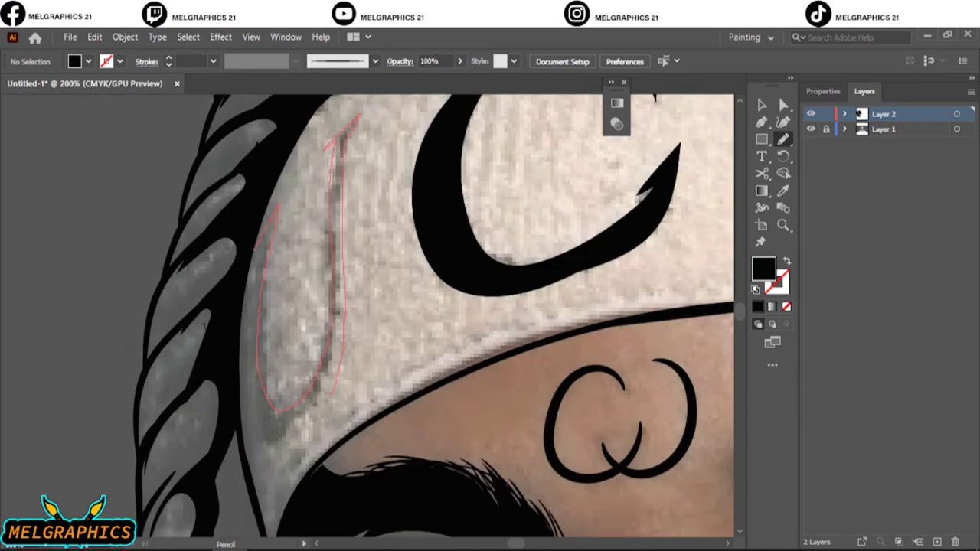
- Trace the second headband C as a black shape after checking the line art
{"action": "key", "text": "ctrl+0"}
{"action": "left_click", "coordinate": [811, 130]}
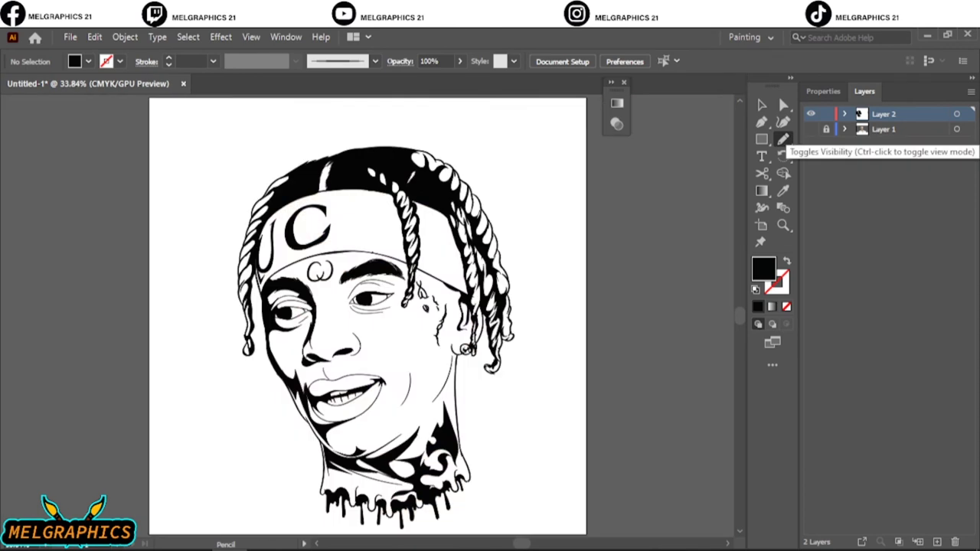
{"action": "left_click", "coordinate": [811, 129]}
{"action": "scroll", "coordinate": [528, 103], "scroll_direction": "up", "scroll_amount": 5}
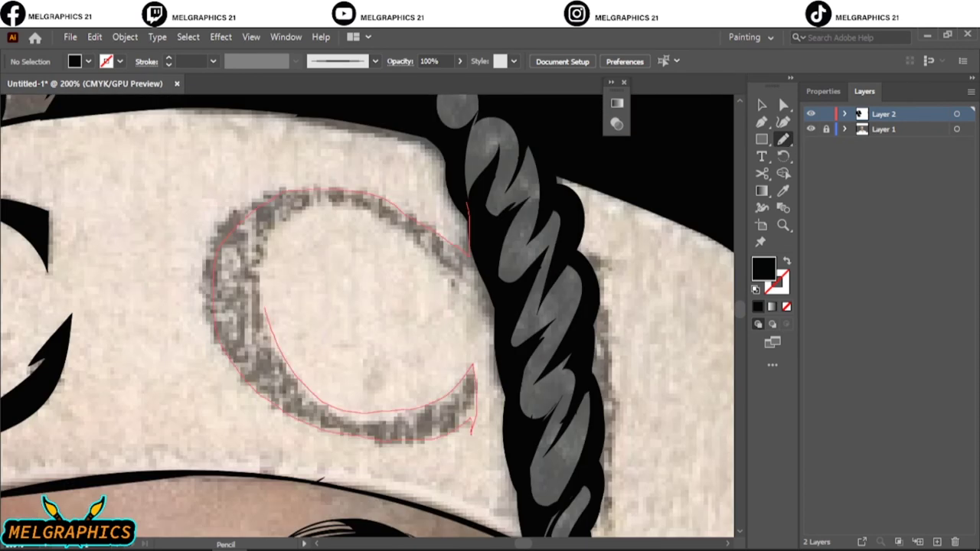
{"action": "left_click_drag", "start_coordinate": [504, 322], "coordinate": [505, 323]}
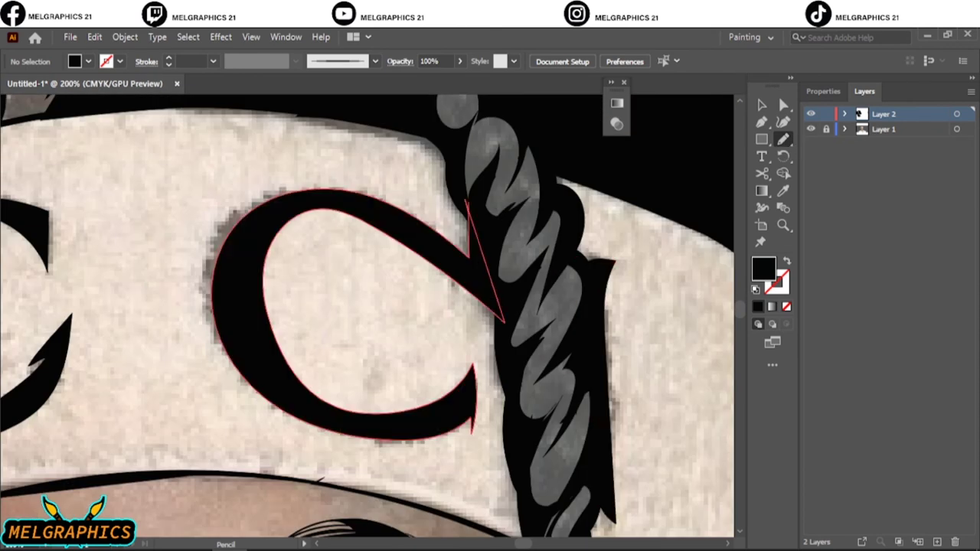
{"action": "scroll", "coordinate": [368, 316], "scroll_direction": "down", "scroll_amount": 2}
- Hide and show the reference photo to compare the traced C letters
{"action": "key", "text": "ctrl+0"}
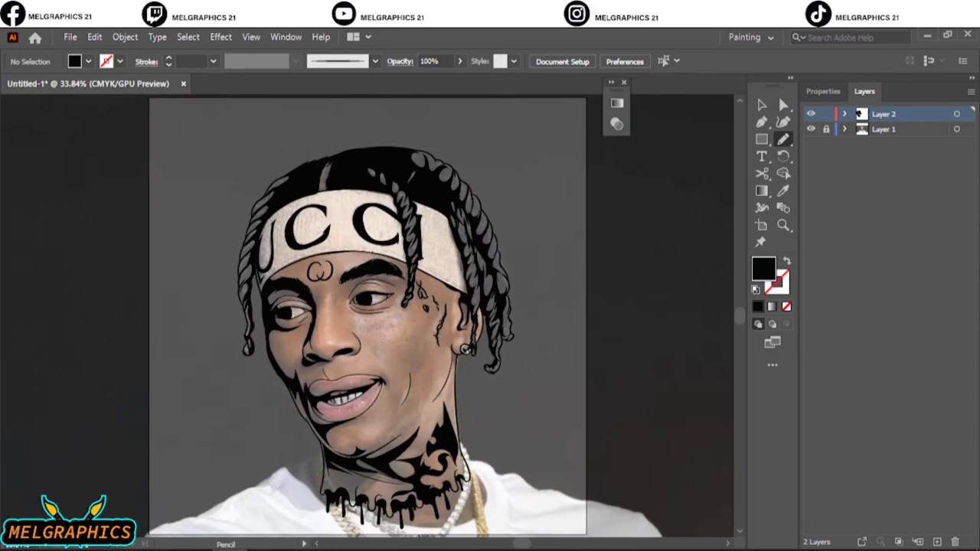
{"action": "left_click", "coordinate": [811, 129]}
{"action": "left_click", "coordinate": [811, 129]}
{"action": "key", "text": "ctrl+shift+w"}
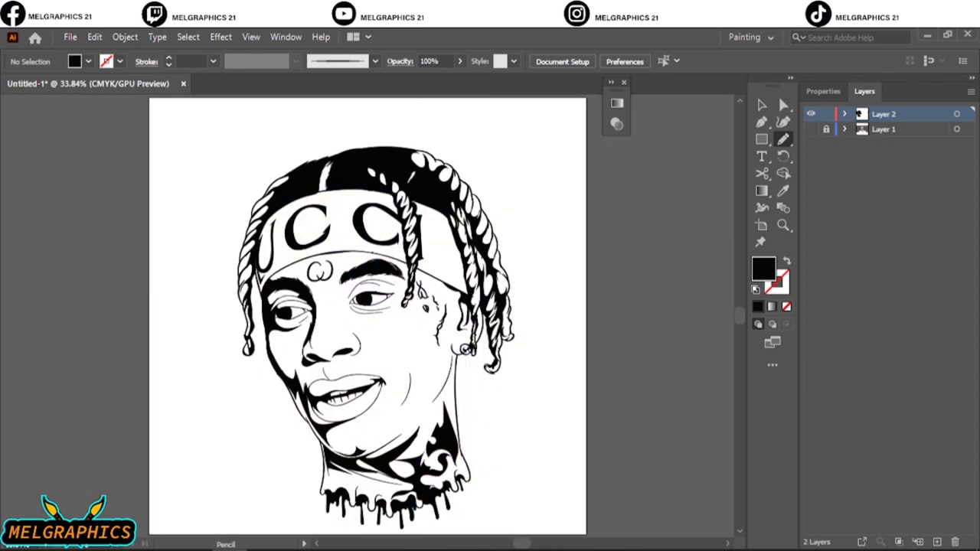
{"action": "scroll", "coordinate": [272, 229], "scroll_direction": "up", "scroll_amount": 4}
{"action": "key", "text": "ctrl+shift+w"}
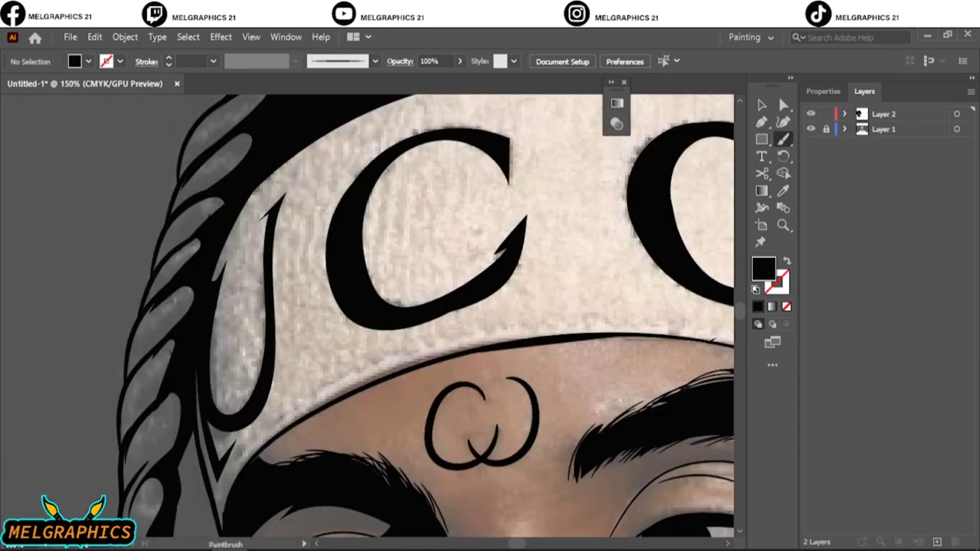
- Draw a thin hatch line along the headband edge and repeat offset copies of it
{"action": "left_click_drag", "start_coordinate": [227, 472], "coordinate": [637, 309]}
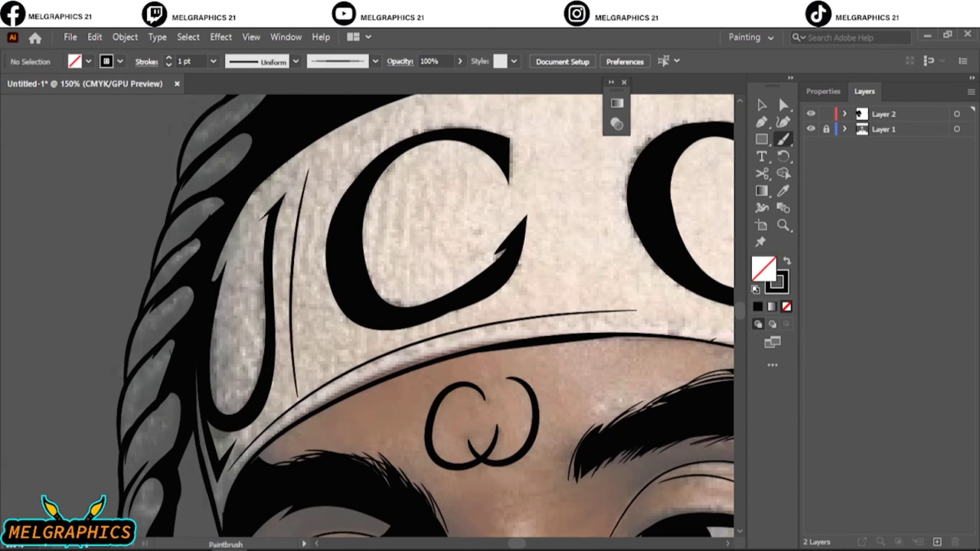
{"action": "key", "text": "v"}
{"action": "left_click", "coordinate": [299, 230]}
{"action": "left_click_drag", "start_coordinate": [291, 322], "coordinate": [264, 341]}
{"action": "key", "text": "ctrl+d"}
{"action": "key", "text": "ctrl+d"}
{"action": "key", "text": "ctrl+d"}
{"action": "key", "text": "ctrl+shift+a"}
{"action": "key", "text": "ctrl+0"}
- Reposition one headband hatch line left and down into its proper place
{"action": "left_click", "coordinate": [811, 129]}
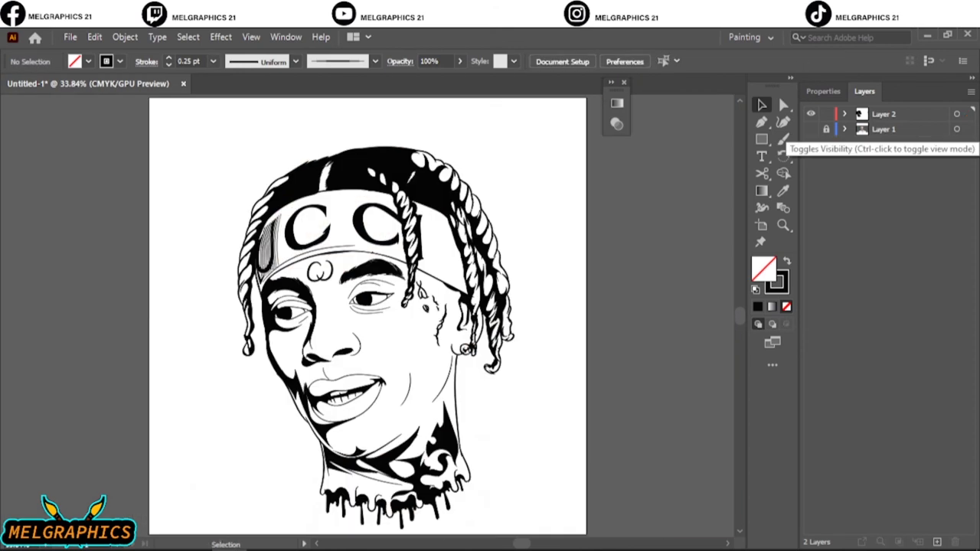
{"action": "left_click", "coordinate": [811, 129]}
{"action": "scroll", "coordinate": [283, 229], "scroll_direction": "up", "scroll_amount": 10}
{"action": "key", "text": "a"}
{"action": "left_click", "coordinate": [221, 410]}
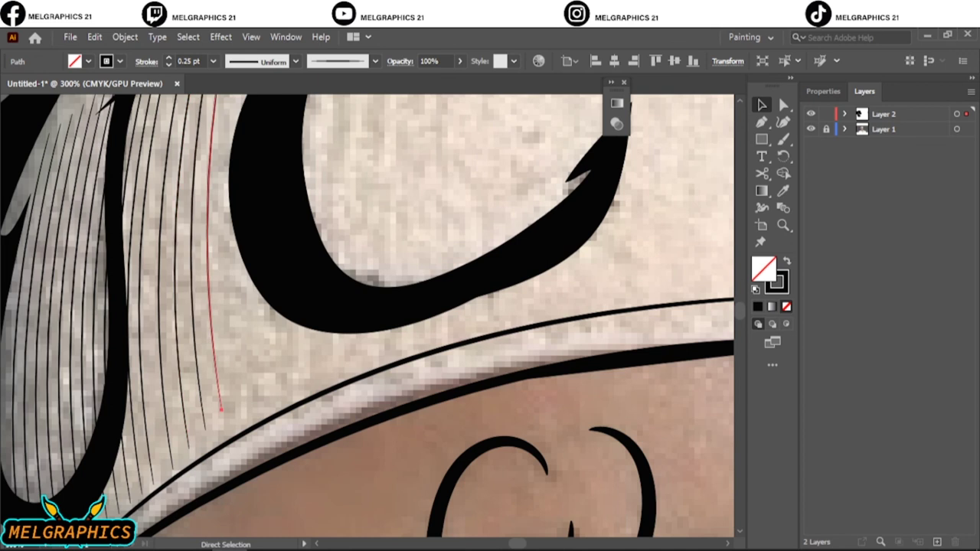
{"action": "left_click_drag", "start_coordinate": [221, 410], "coordinate": [175, 468]}
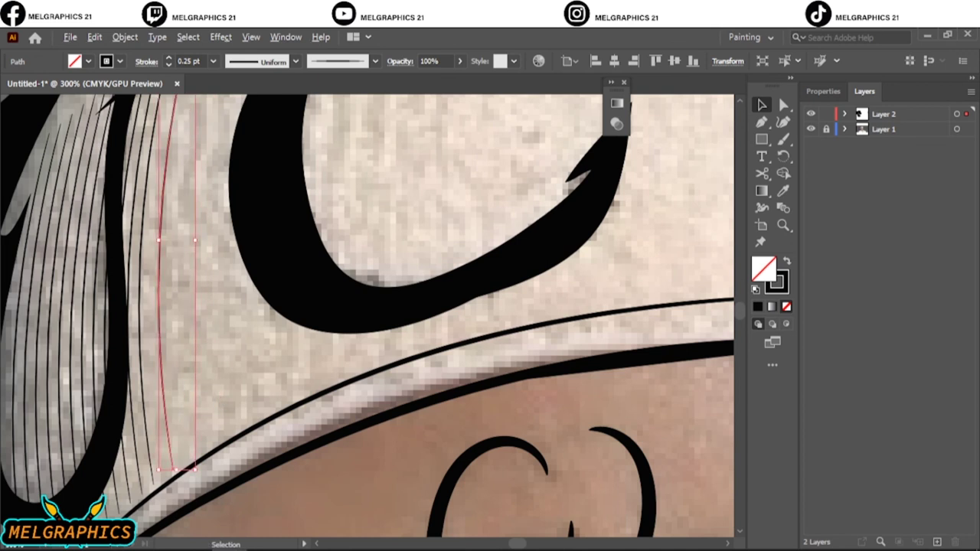
{"action": "left_click_drag", "start_coordinate": [175, 429], "coordinate": [258, 398]}
- Duplicate the hatch stroke just beside the original on the headband
{"action": "key", "text": "ctrl+0"}
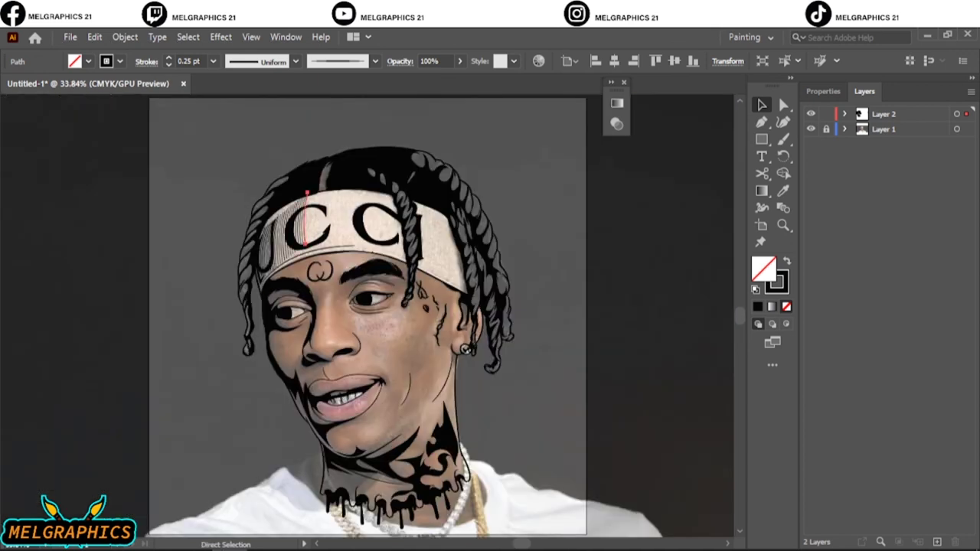
{"action": "key", "text": "ctrl+shift+a"}
{"action": "left_click", "coordinate": [811, 128]}
{"action": "left_click", "coordinate": [811, 129]}
{"action": "scroll", "coordinate": [290, 195], "scroll_direction": "up", "scroll_amount": 5}
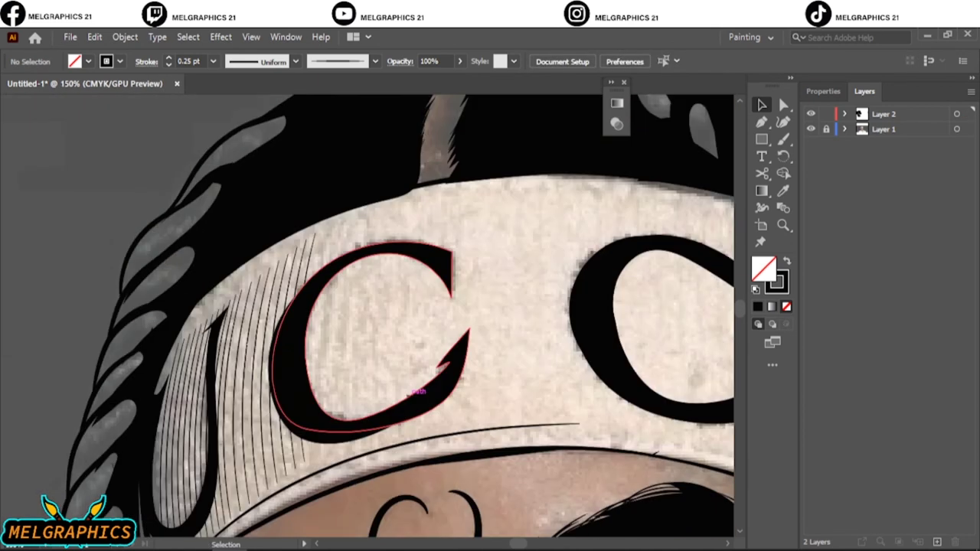
{"action": "key", "text": "v"}
{"action": "left_click_drag", "start_coordinate": [309, 355], "coordinate": [314, 353]}
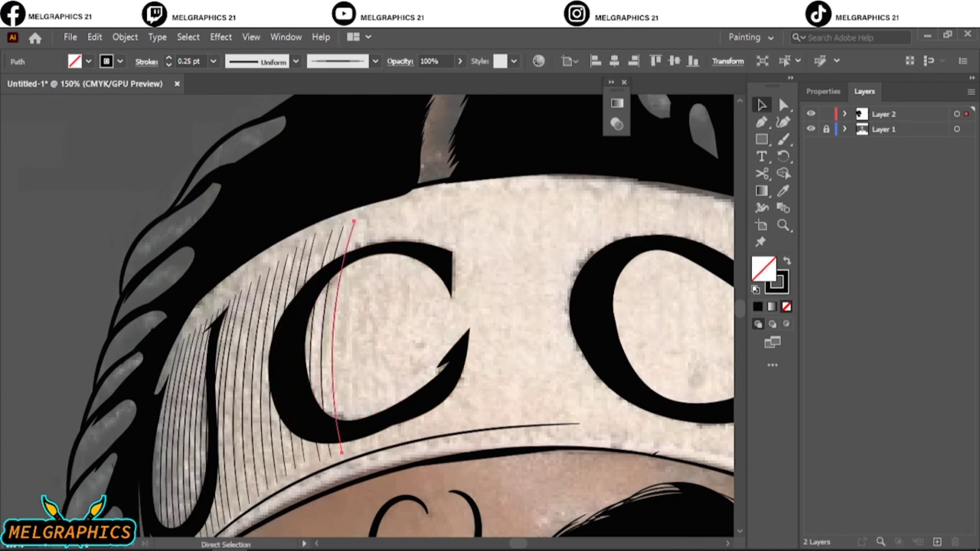
{"action": "key", "text": "ctrl+shift+a"}
- Add another hatch stroke copy near the right-hand C and braid, with the photo hidden
{"action": "left_click_drag", "start_coordinate": [536, 383], "coordinate": [123, 261]}
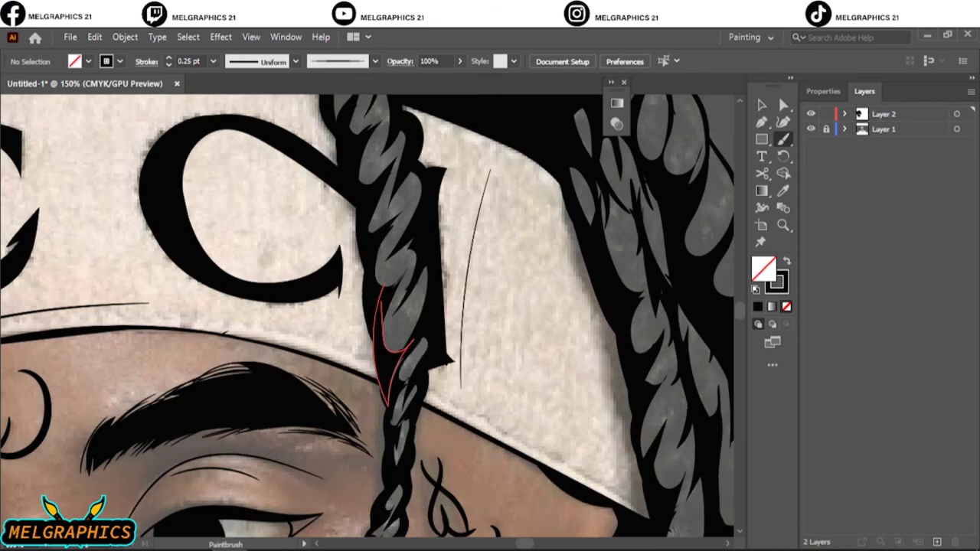
{"action": "key", "text": "v"}
{"action": "left_click_drag", "start_coordinate": [473, 246], "coordinate": [478, 246]}
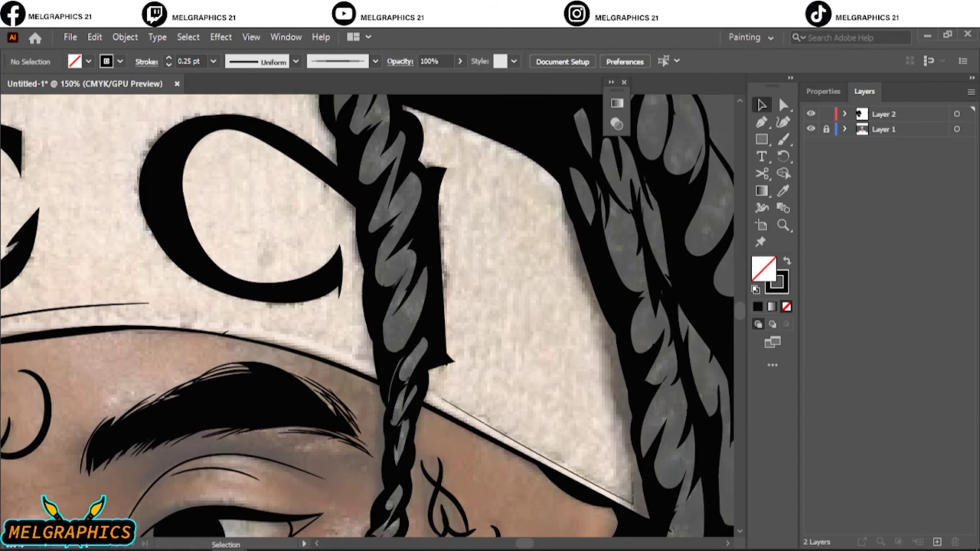
{"action": "key", "text": "ctrl+0"}
{"action": "left_click", "coordinate": [811, 128]}
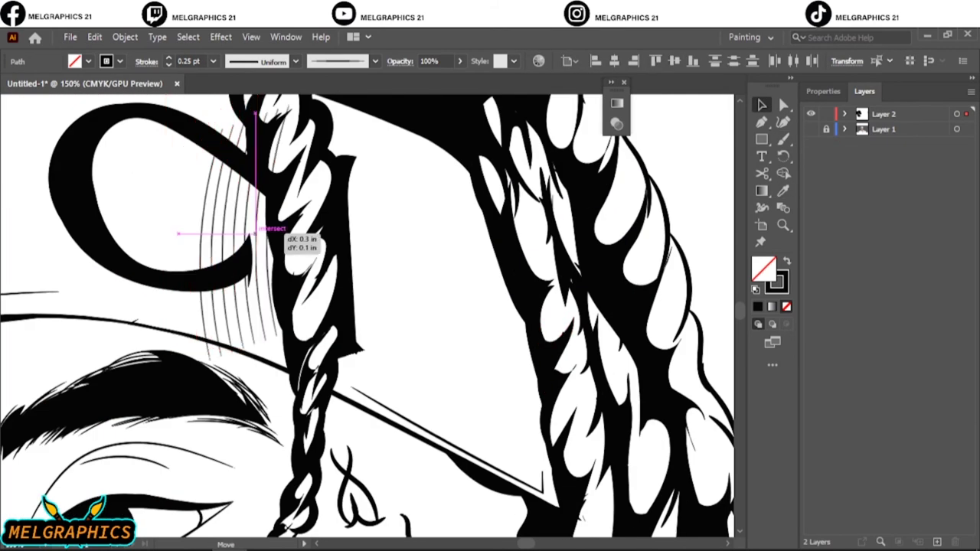
- Reflect the hatch strokes onto the headband's right end and add one more copy leftward
{"action": "right_click", "coordinate": [429, 255]}
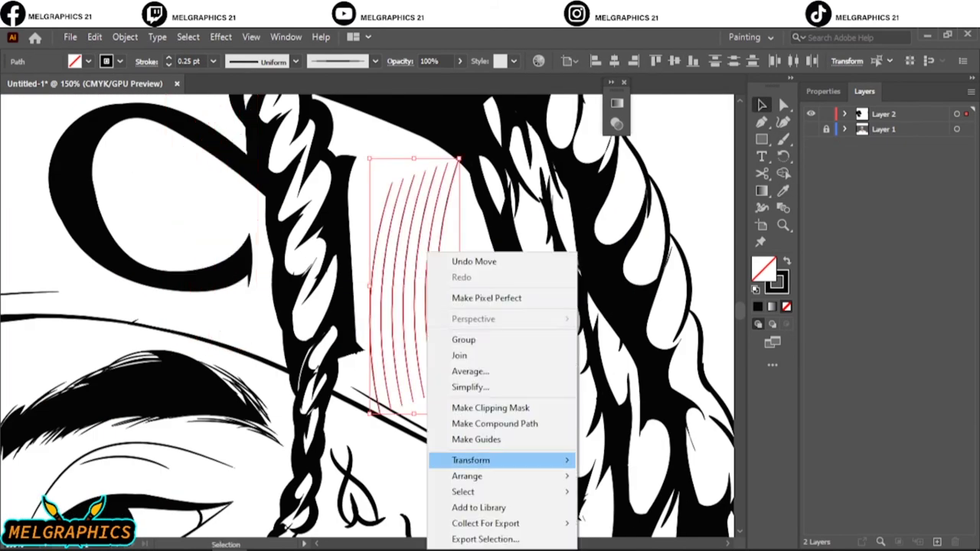
{"action": "left_click", "coordinate": [613, 512]}
{"action": "left_click", "coordinate": [820, 370]}
{"action": "left_click_drag", "start_coordinate": [414, 291], "coordinate": [467, 269]}
{"action": "left_click", "coordinate": [520, 268]}
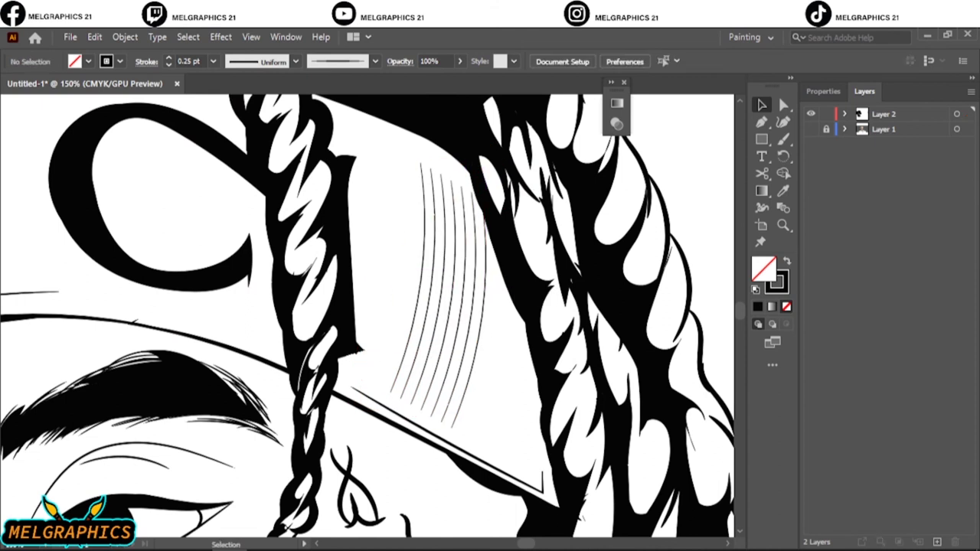
{"action": "left_click_drag", "start_coordinate": [414, 252], "coordinate": [402, 251]}
{"action": "key", "text": "ctrl+shift+a"}
{"action": "key", "text": "ctrl+0"}
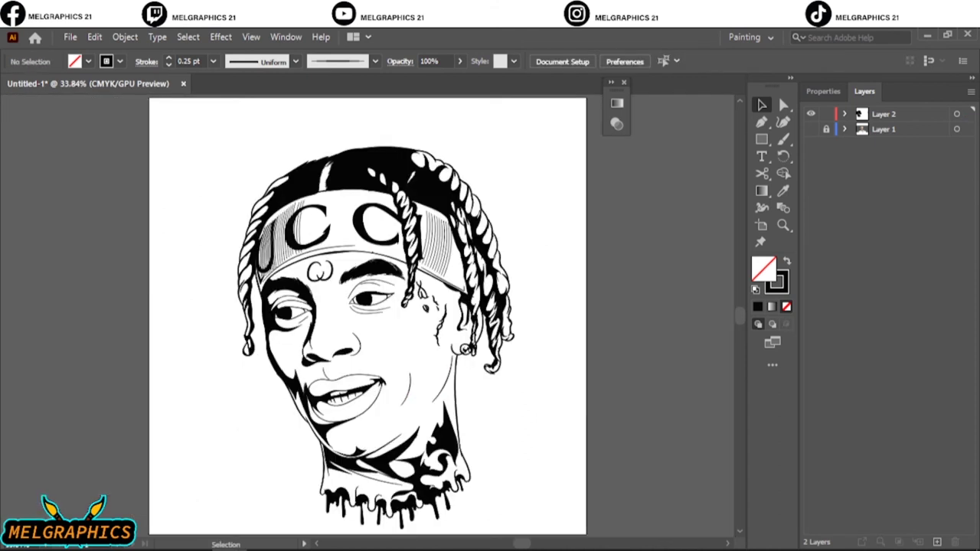
- Copy all the line art and paste it onto a new layer
{"action": "key", "text": "ctrl+a"}
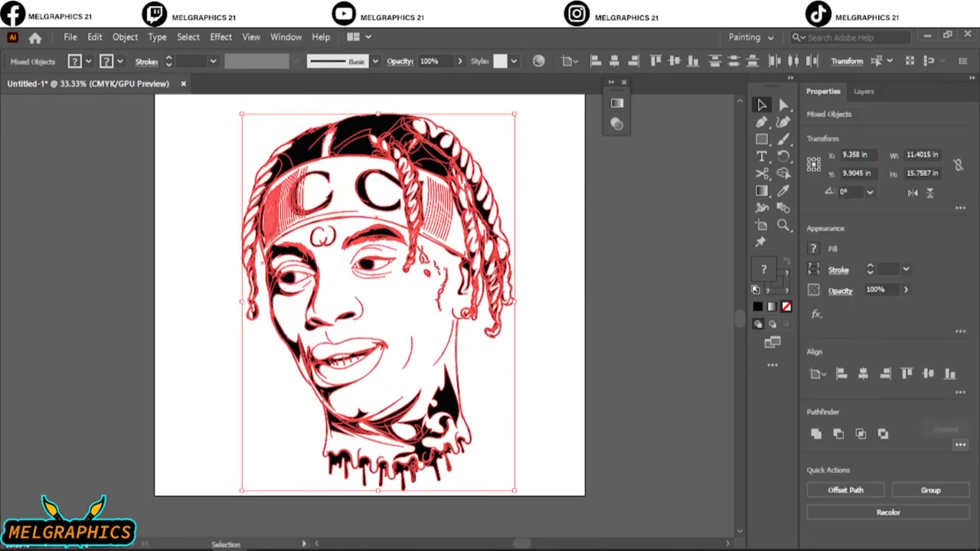
{"action": "key", "text": "ctrl+h"}
{"action": "key", "text": "ctrl+shift+a"}
{"action": "key", "text": "F7"}
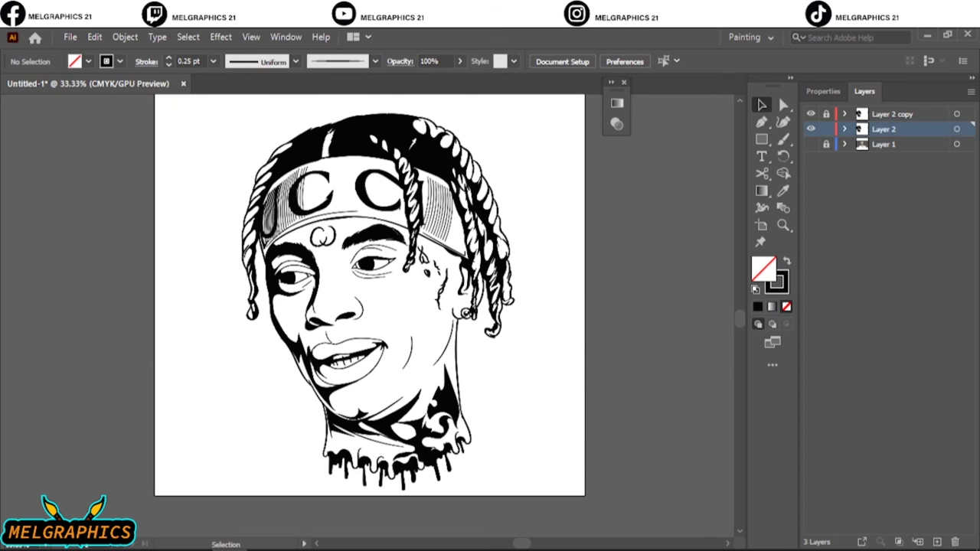
- Draw a #DB764D rectangle behind the portrait and clip it to the portrait shape
{"action": "key", "text": "shift+x"}
{"action": "double_click", "coordinate": [764, 270]}
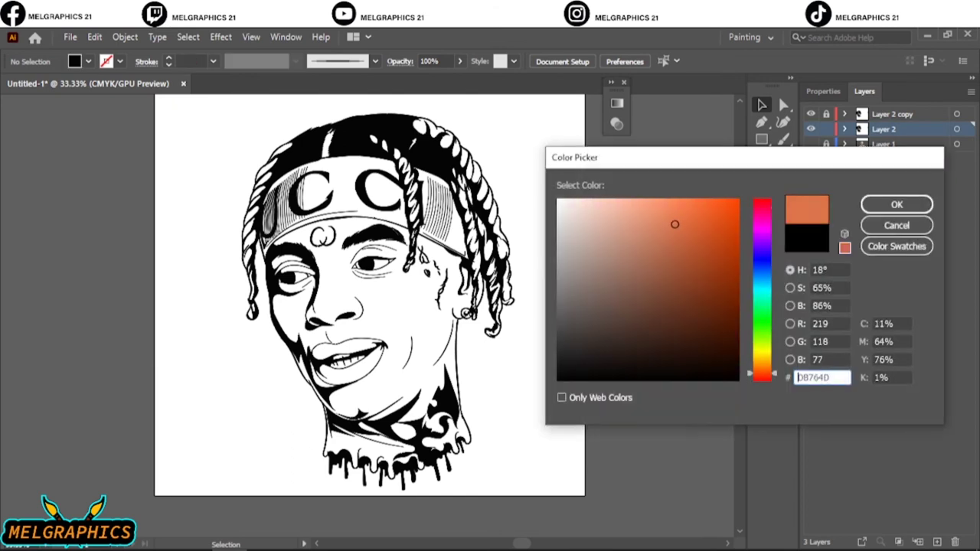
{"action": "key", "text": "Return"}
{"action": "key", "text": "m"}
{"action": "left_click_drag", "start_coordinate": [207, 109], "coordinate": [571, 499]}
{"action": "key", "text": "v"}
{"action": "key", "text": "ctrl+a"}
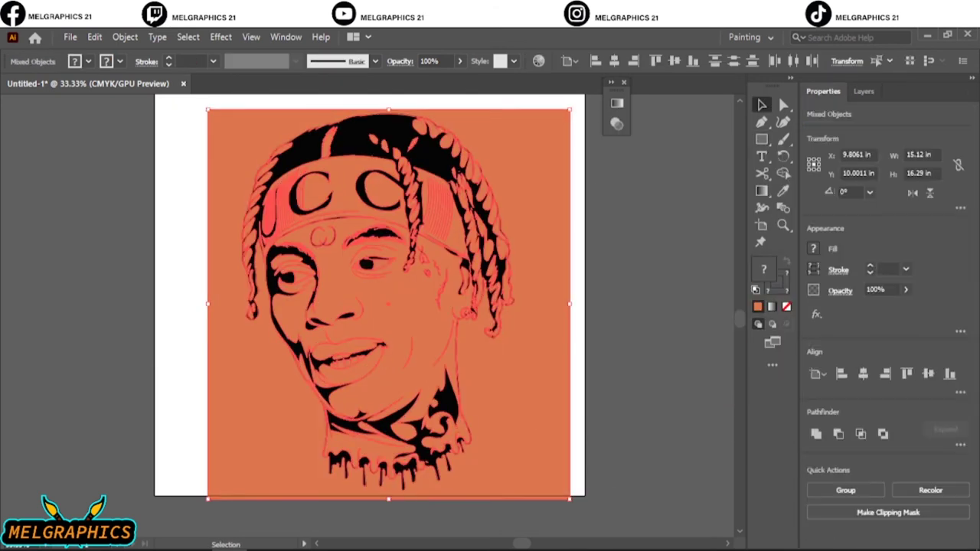
{"action": "key", "text": "ctrl+7"}
- Show the Layers panel and scroll through its layers and objects
{"action": "key", "text": "F7"}
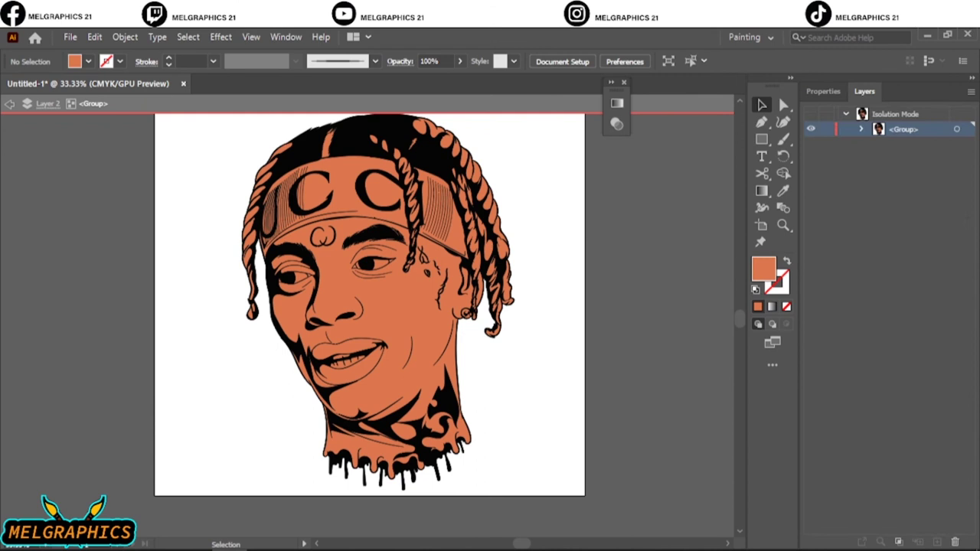
{"action": "scroll", "coordinate": [888, 322], "scroll_direction": "down", "scroll_amount": 5}
{"action": "scroll", "coordinate": [888, 322], "scroll_direction": "down", "scroll_amount": 5}
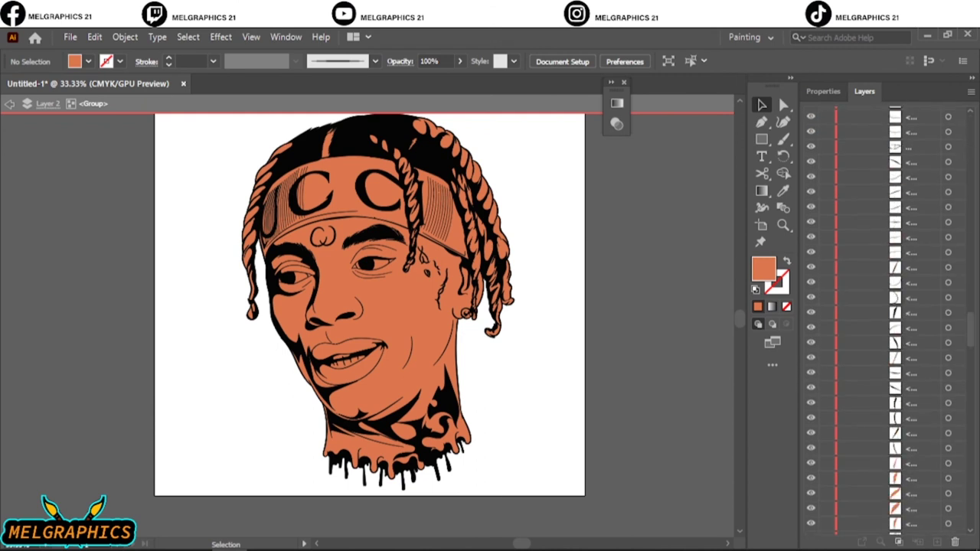
{"action": "scroll", "coordinate": [888, 322], "scroll_direction": "down", "scroll_amount": 10}
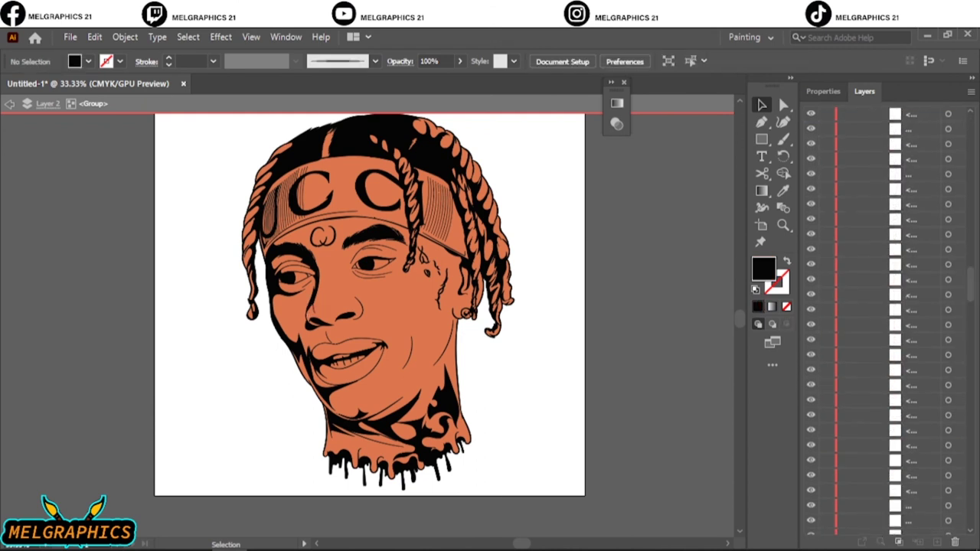
{"action": "scroll", "coordinate": [889, 322], "scroll_direction": "up", "scroll_amount": 5}
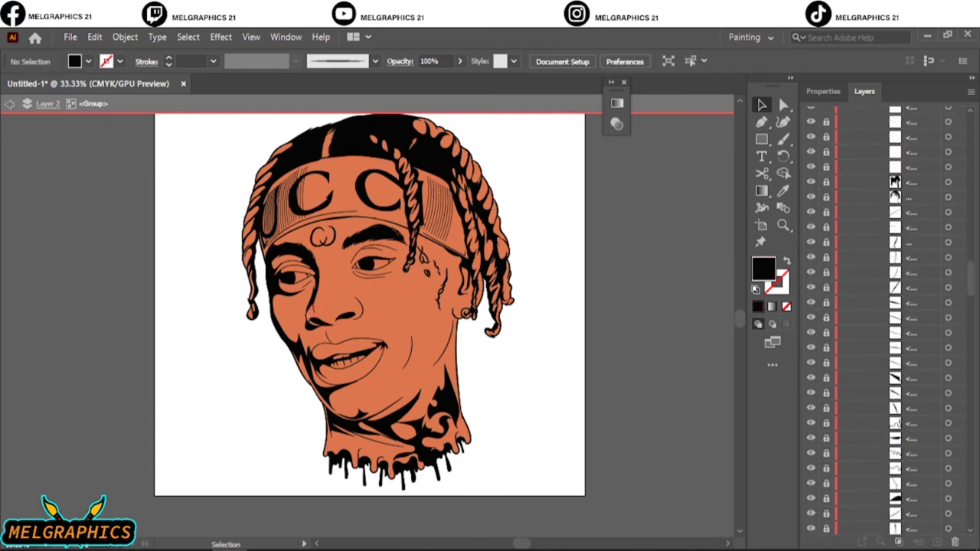
{"action": "scroll", "coordinate": [888, 322], "scroll_direction": "up", "scroll_amount": 5}
{"action": "scroll", "coordinate": [889, 321], "scroll_direction": "up", "scroll_amount": 10}
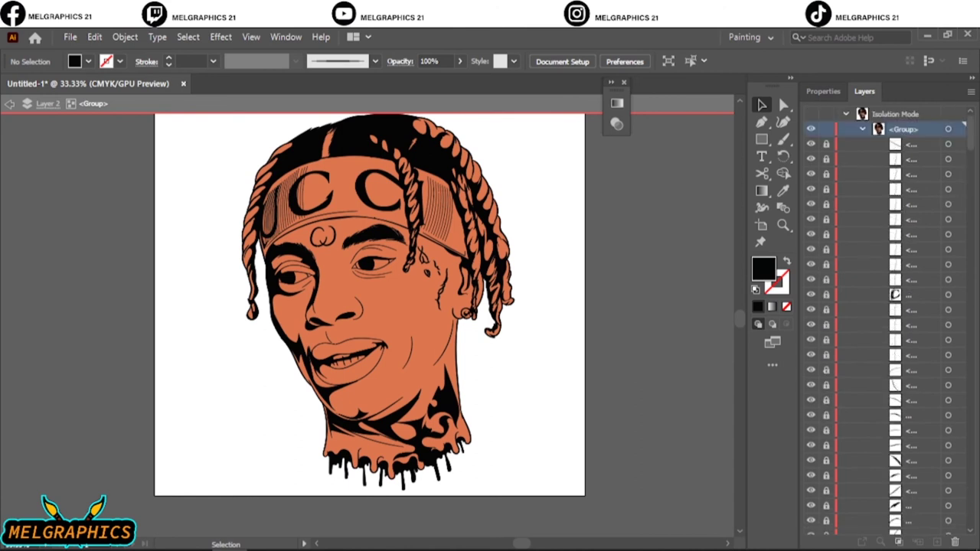
{"action": "scroll", "coordinate": [888, 321], "scroll_direction": "down", "scroll_amount": 10}
{"action": "scroll", "coordinate": [387, 157], "scroll_direction": "up", "scroll_amount": 3}
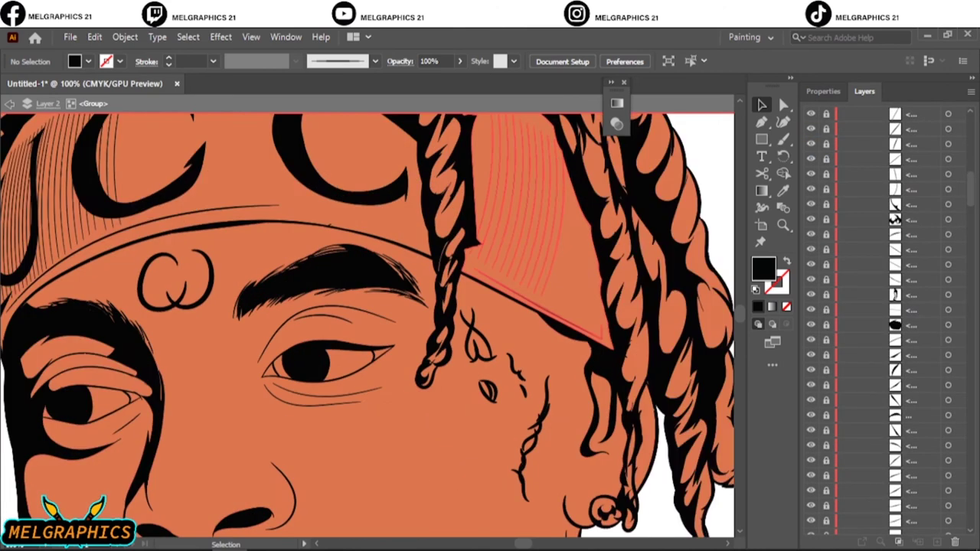
- Fill the headband with beige #BFB690
{"action": "type", "text": "BFB690"}
{"action": "key", "text": "Return"}
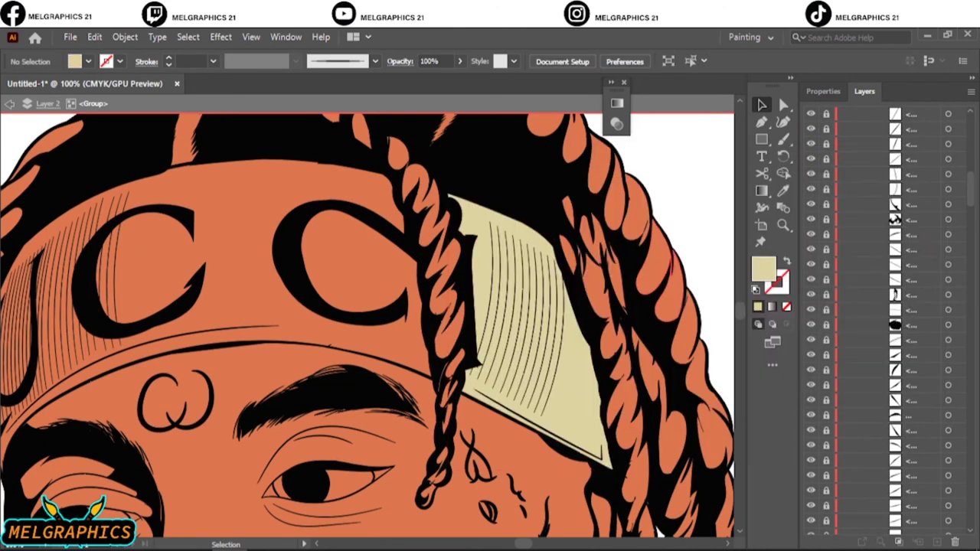
{"action": "left_click", "coordinate": [526, 321]}
{"action": "double_click", "coordinate": [764, 268]}
{"action": "type", "text": "BFB690"}
{"action": "key", "text": "Return"}
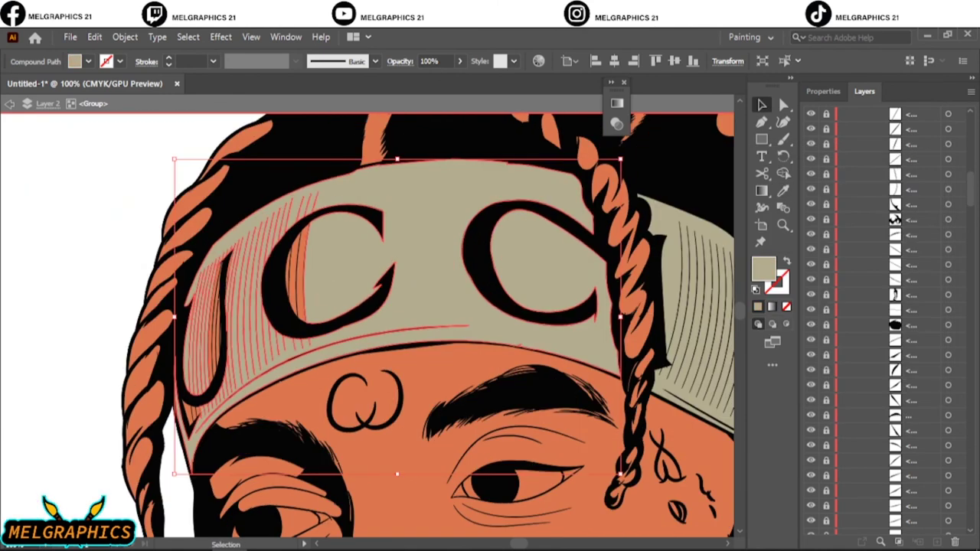
- Give the orange sliver inside the left C the headband's beige colour
{"action": "scroll", "coordinate": [245, 276], "scroll_direction": "up", "scroll_amount": 3}
{"action": "left_click", "coordinate": [245, 276]}
{"action": "scroll", "coordinate": [368, 325], "scroll_direction": "down", "scroll_amount": 3}
{"action": "scroll", "coordinate": [368, 326], "scroll_direction": "left", "scroll_amount": 4}
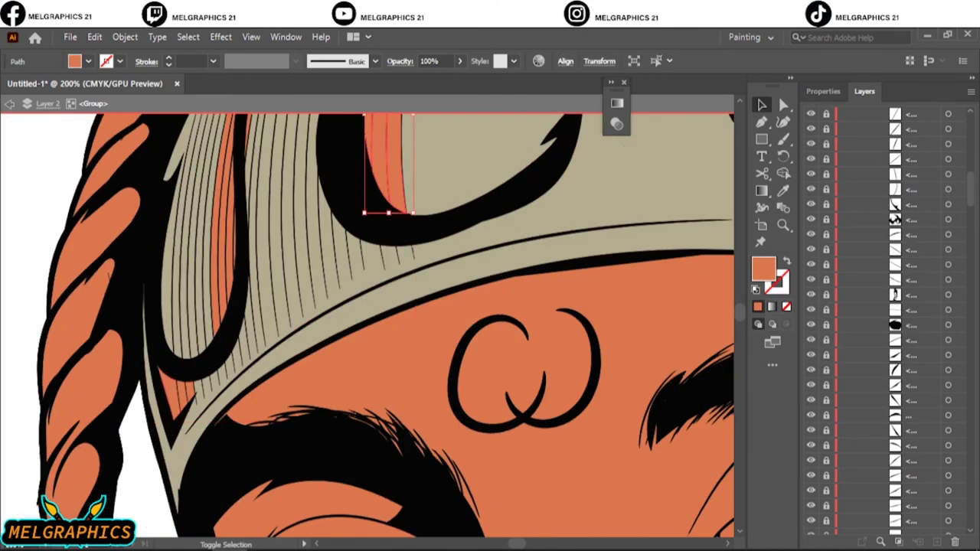
{"action": "scroll", "coordinate": [368, 326], "scroll_direction": "up", "scroll_amount": 1}
{"action": "left_click", "coordinate": [226, 245]}
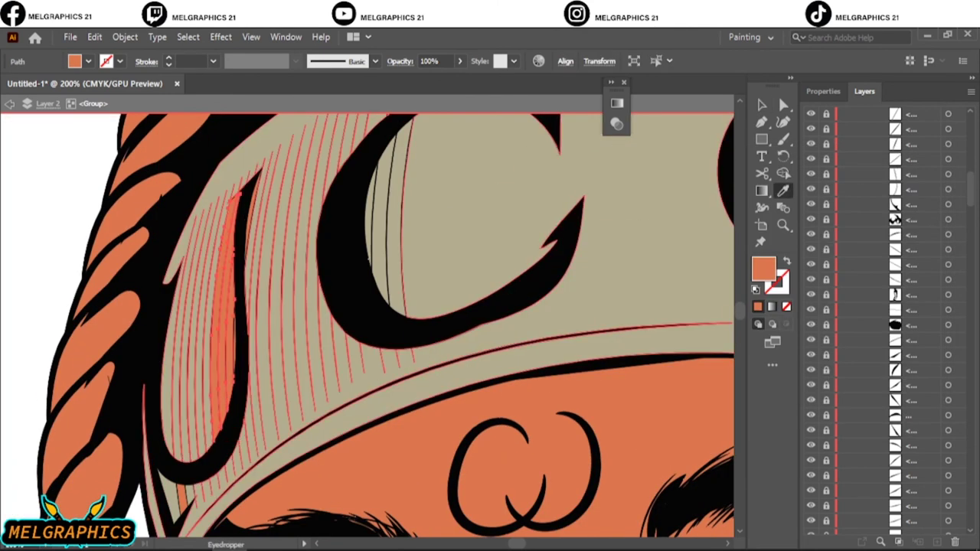
- Fill both eye whites light grey, then fine-tune the fill colour
{"action": "scroll", "coordinate": [368, 326], "scroll_direction": "down", "scroll_amount": 3}
{"action": "scroll", "coordinate": [230, 337], "scroll_direction": "up", "scroll_amount": 4}
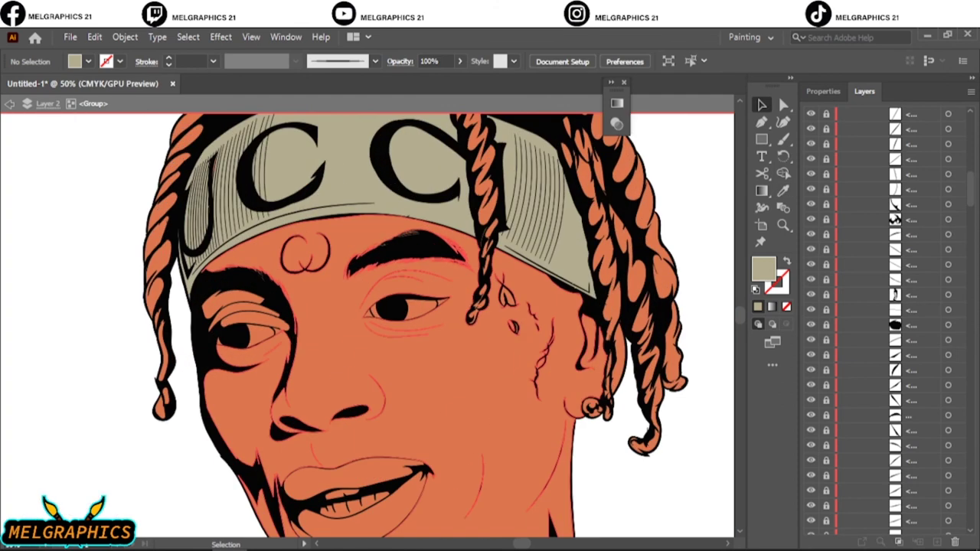
{"action": "left_click", "coordinate": [230, 337]}
{"action": "left_click", "coordinate": [628, 272], "text": "shift"}
{"action": "double_click", "coordinate": [764, 268]}
{"action": "left_click", "coordinate": [899, 204]}
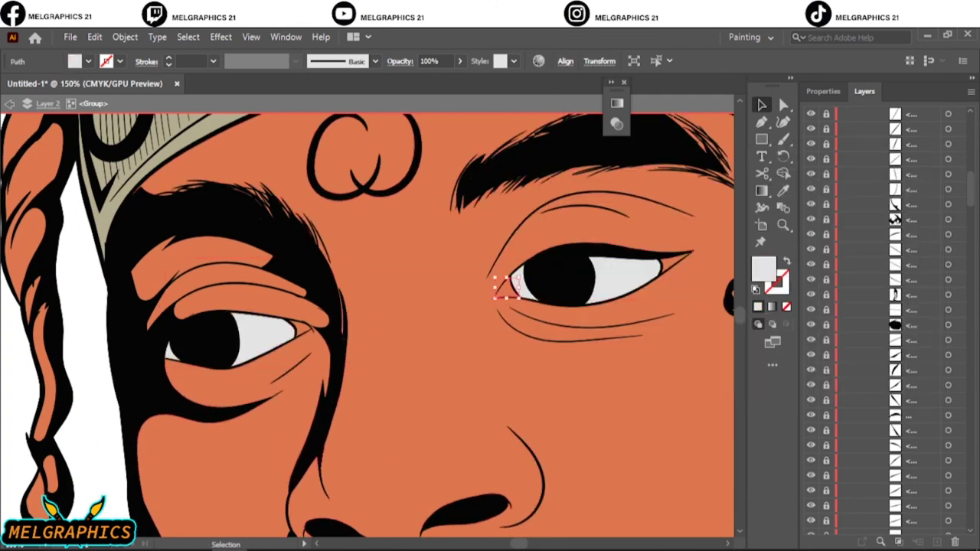
{"action": "double_click", "coordinate": [763, 268]}
{"action": "mouse_move", "coordinate": [586, 227]}
{"action": "left_mouse_down"}
{"action": "mouse_move", "coordinate": [729, 228]}
{"action": "mouse_move", "coordinate": [709, 227]}
{"action": "left_mouse_up"}
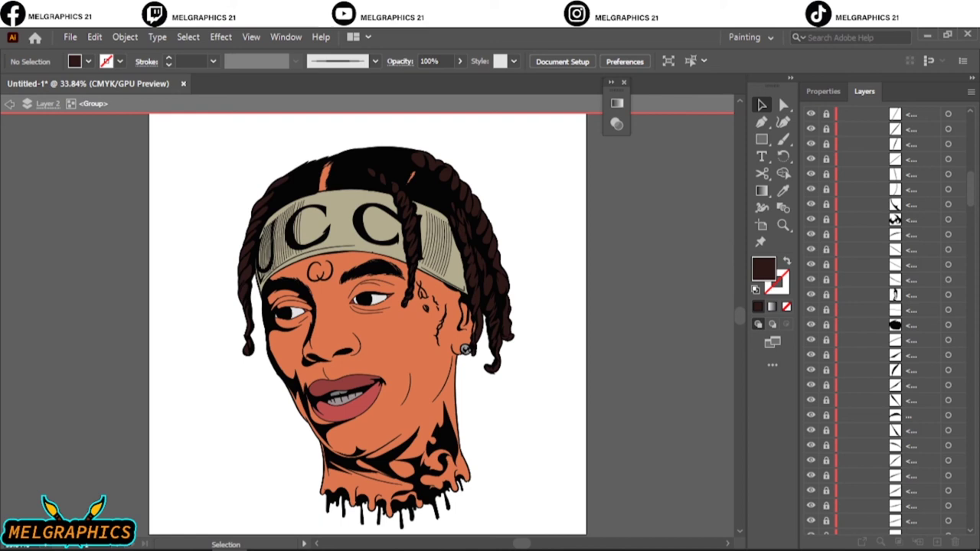
- Darken the orange skin fill by adding 4% Black in Edit Colors > Adjust Colors
{"action": "left_click", "coordinate": [419, 290]}
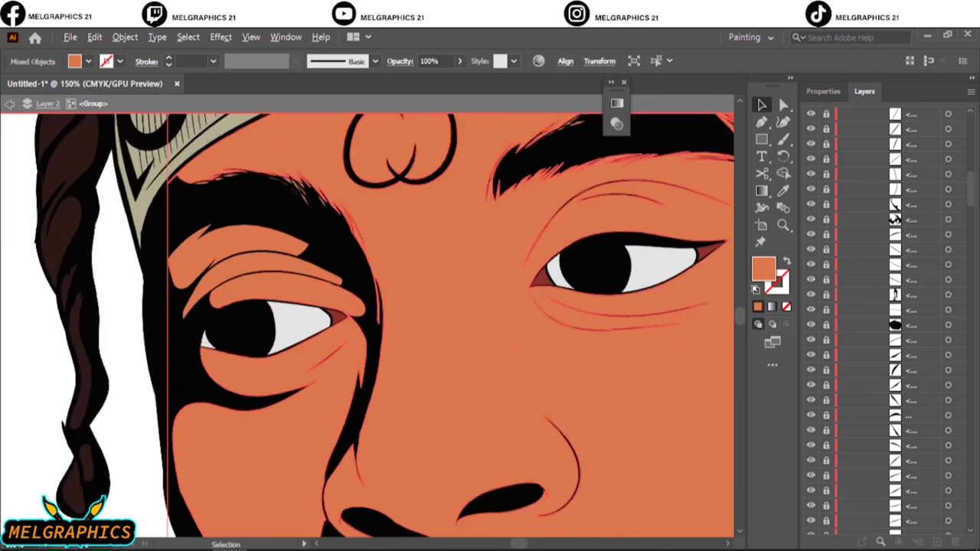
{"action": "left_click", "coordinate": [94, 37]}
{"action": "left_click", "coordinate": [383, 303]}
{"action": "type", "text": "4"}
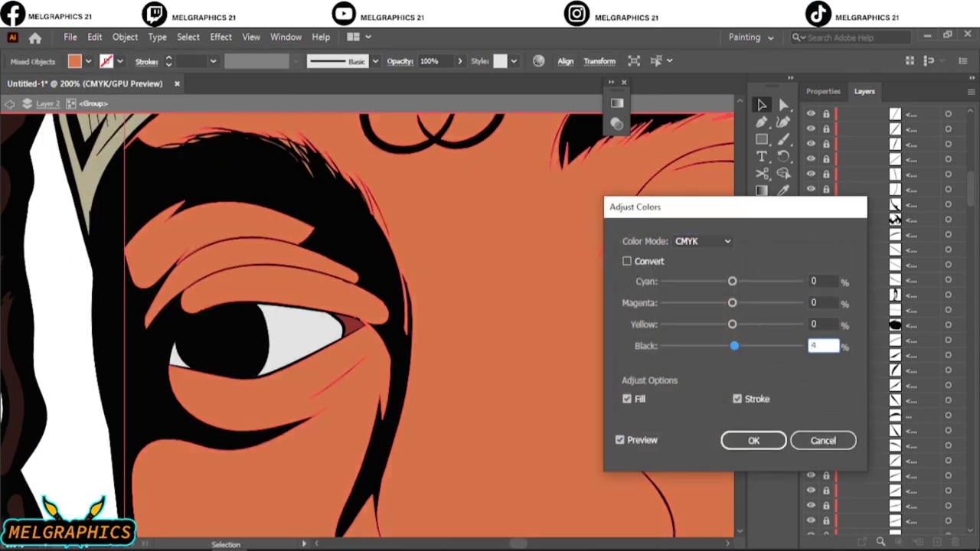
{"action": "key", "text": "shift+Tab"}
{"action": "key", "text": "Return"}
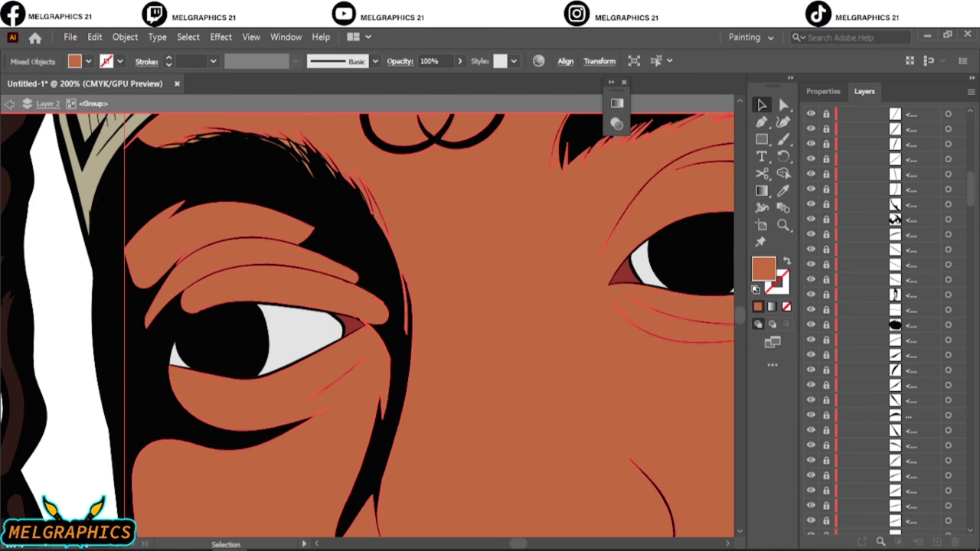
{"action": "key", "text": "ctrl+0"}
{"action": "key", "text": "ctrl+shift+a"}
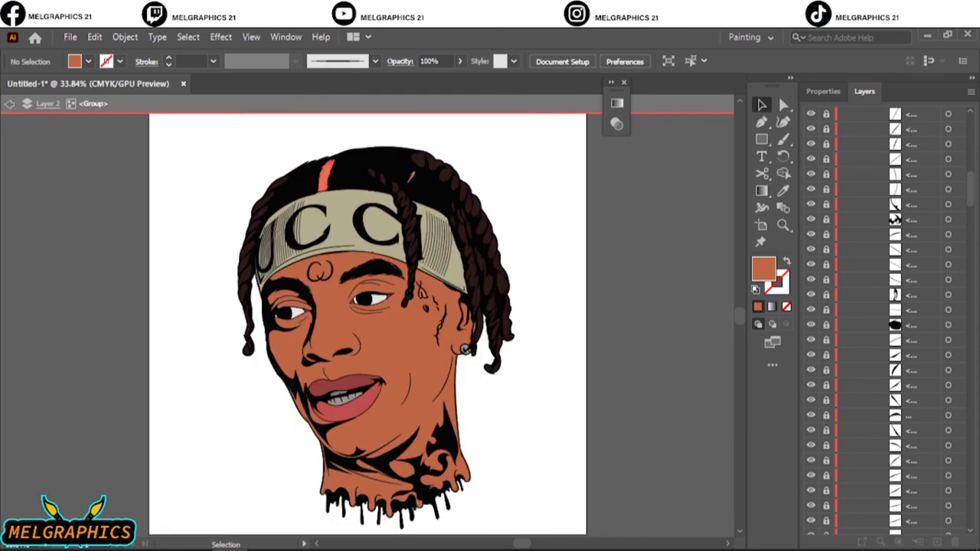
{"action": "key", "text": "v"}
{"action": "key", "text": "ctrl+shift+a"}
{"action": "key", "text": "ctrl+0"}
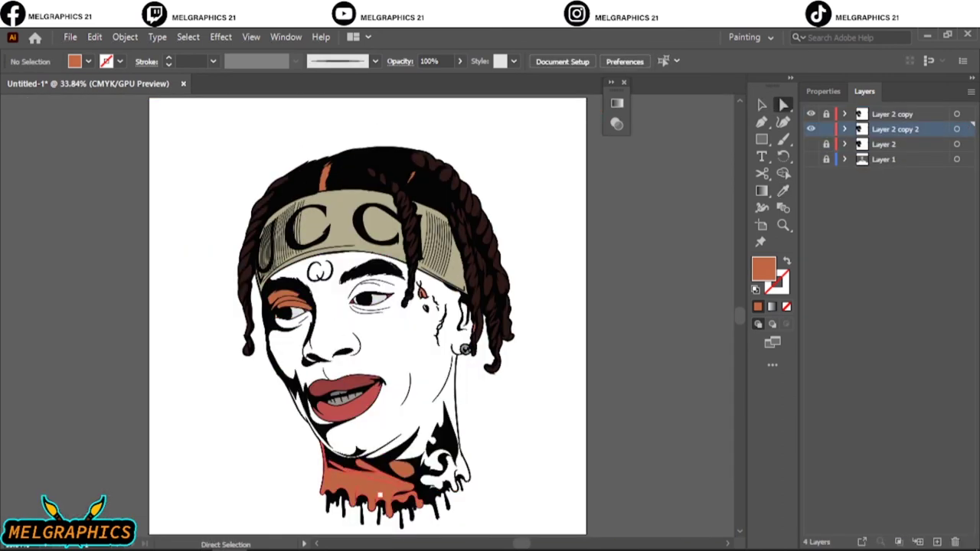
- Select and clear stray orange fill pieces on the left eyelid and in the hair
{"action": "scroll", "coordinate": [470, 327], "scroll_direction": "up", "scroll_amount": 5}
{"action": "left_click", "coordinate": [488, 341]}
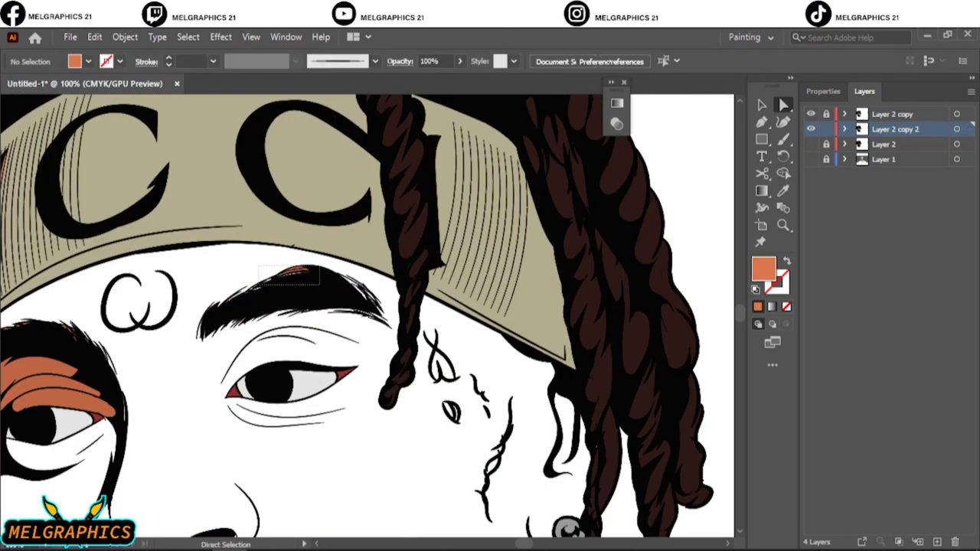
{"action": "left_click", "coordinate": [278, 337]}
{"action": "scroll", "coordinate": [278, 337], "scroll_direction": "left", "scroll_amount": 3}
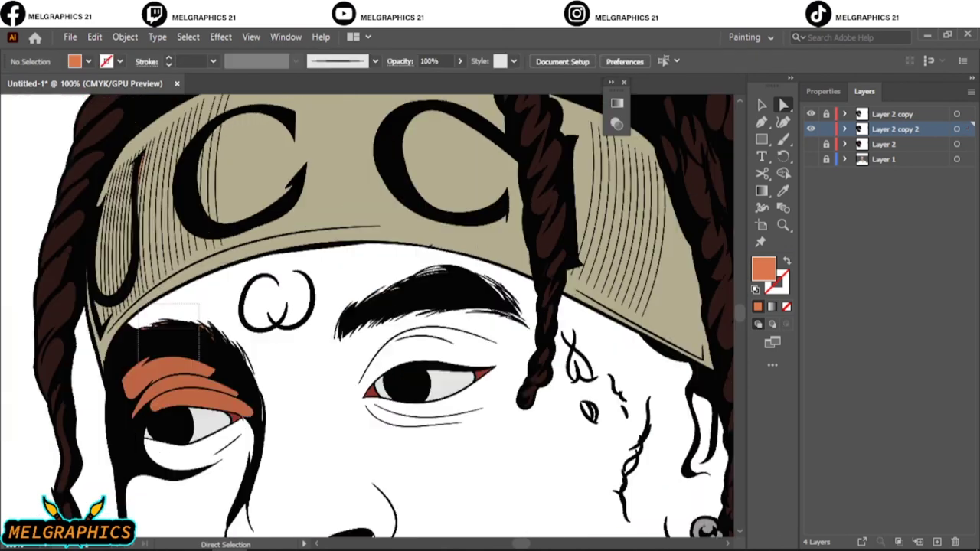
{"action": "left_click", "coordinate": [203, 340]}
{"action": "scroll", "coordinate": [314, 162], "scroll_direction": "up", "scroll_amount": 3}
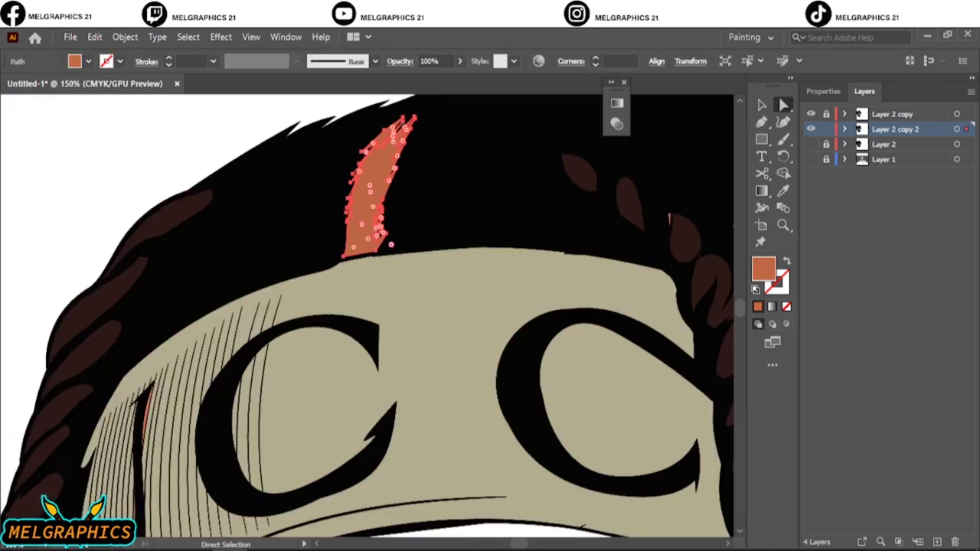
{"action": "scroll", "coordinate": [429, 219], "scroll_direction": "up", "scroll_amount": 1}
{"action": "left_click", "coordinate": [429, 219]}
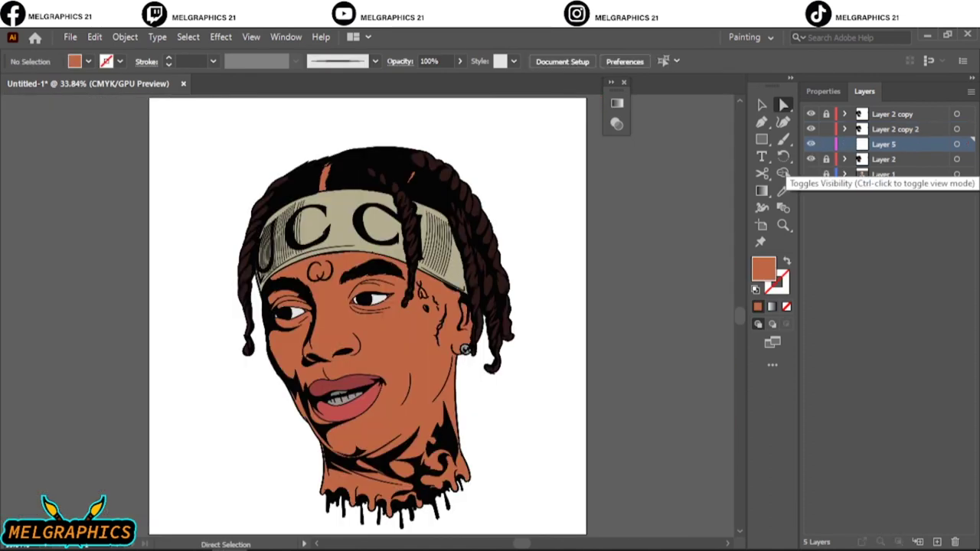
- Draw a brown #8E4730 shadow shape down the left cheek with the Pencil
{"action": "left_click", "coordinate": [811, 174]}
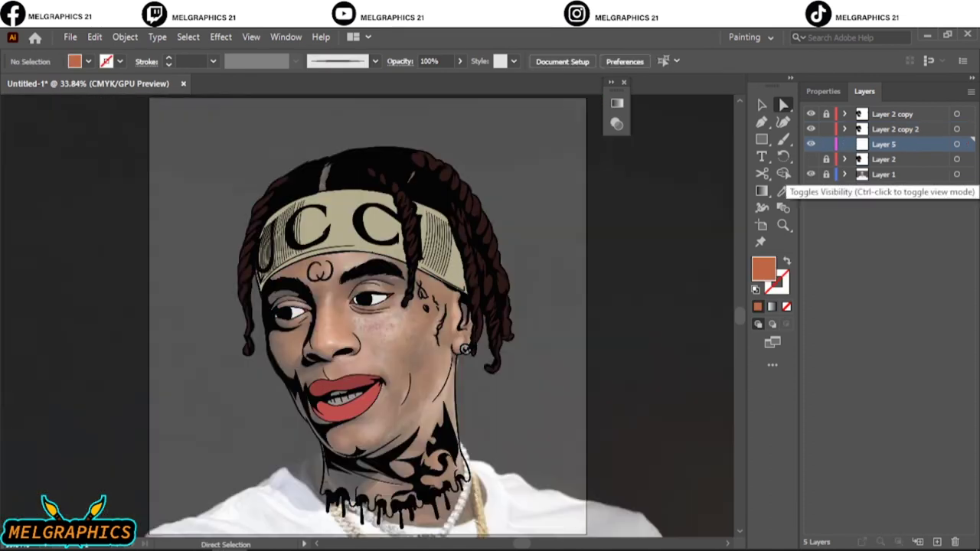
{"action": "key", "text": "n"}
{"action": "double_click", "coordinate": [763, 268]}
{"action": "left_click", "coordinate": [677, 280]}
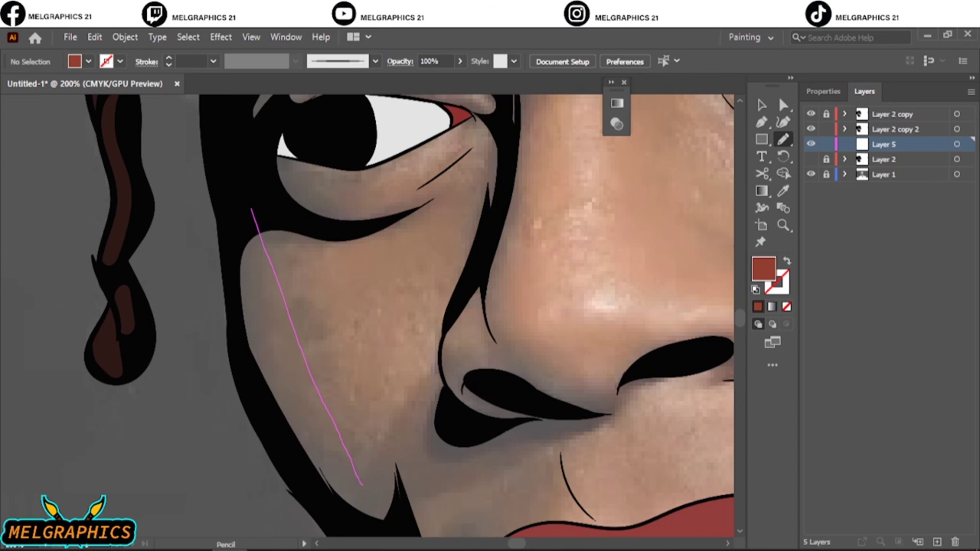
{"action": "left_click_drag", "start_coordinate": [307, 474], "coordinate": [395, 527]}
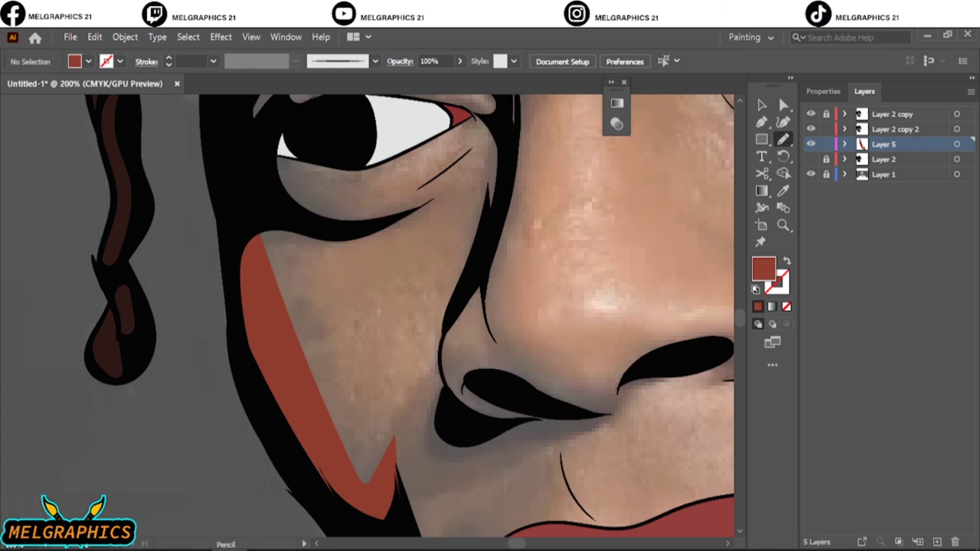
- Recolour the cheek shadow to darker brown #934A37 with the reference photo hidden
{"action": "left_click", "coordinate": [811, 174]}
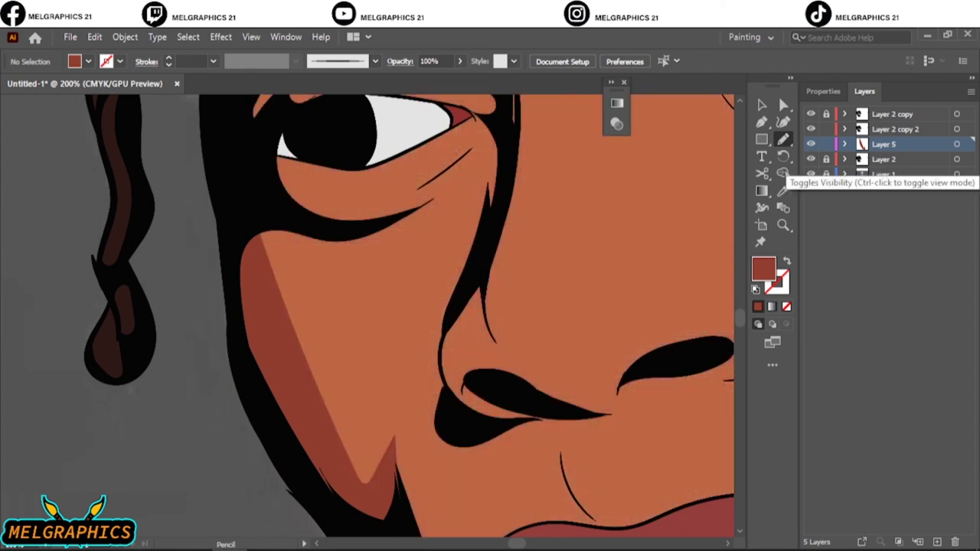
{"action": "key", "text": "ctrl+0"}
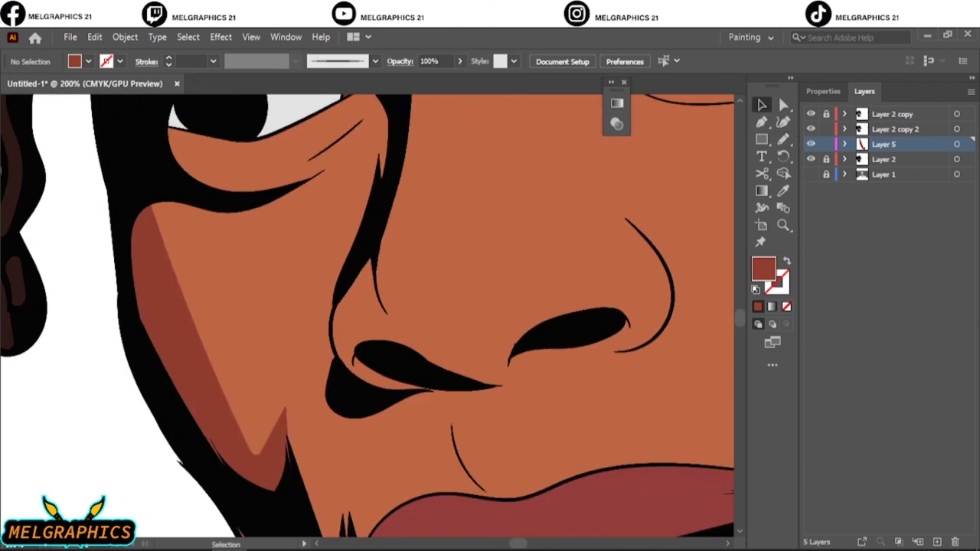
{"action": "left_click", "coordinate": [191, 322]}
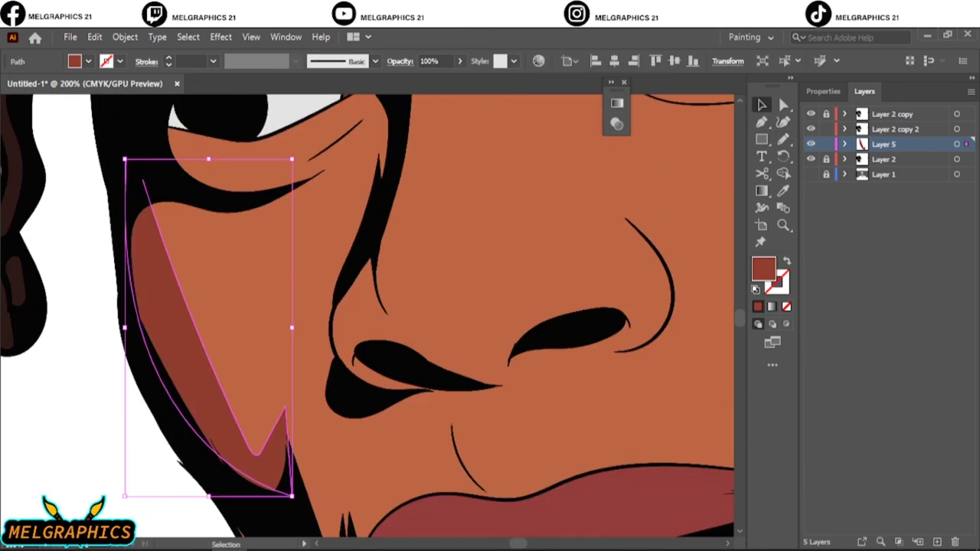
{"action": "key", "text": "i"}
{"action": "left_click", "coordinate": [459, 230]}
{"action": "double_click", "coordinate": [764, 268]}
{"action": "left_click", "coordinate": [672, 276]}
{"action": "left_click", "coordinate": [897, 205]}
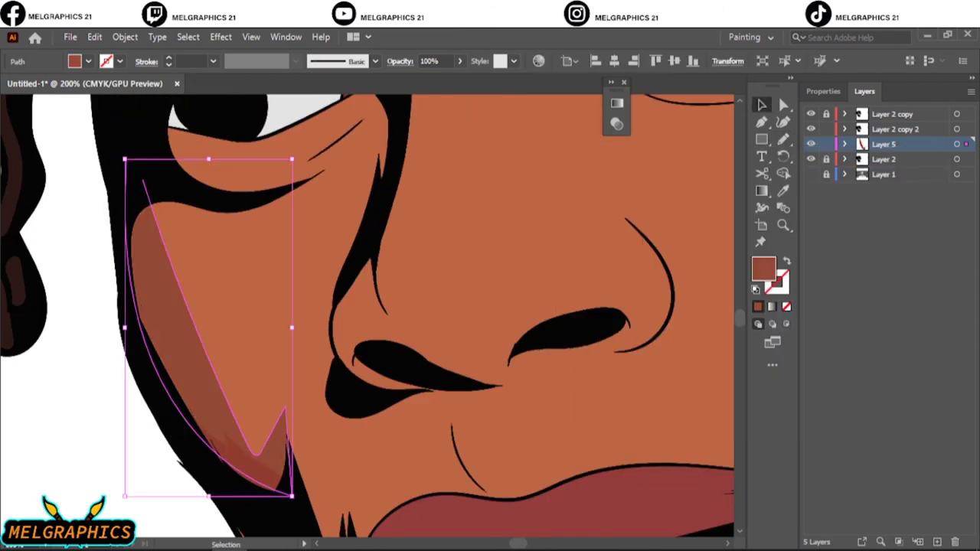
- Review the cheek shadow's fill colour, then deselect it and fit the artboard
{"action": "double_click", "coordinate": [763, 268]}
{"action": "left_click", "coordinate": [897, 204]}
{"action": "left_click", "coordinate": [223, 433]}
{"action": "key", "text": "v"}
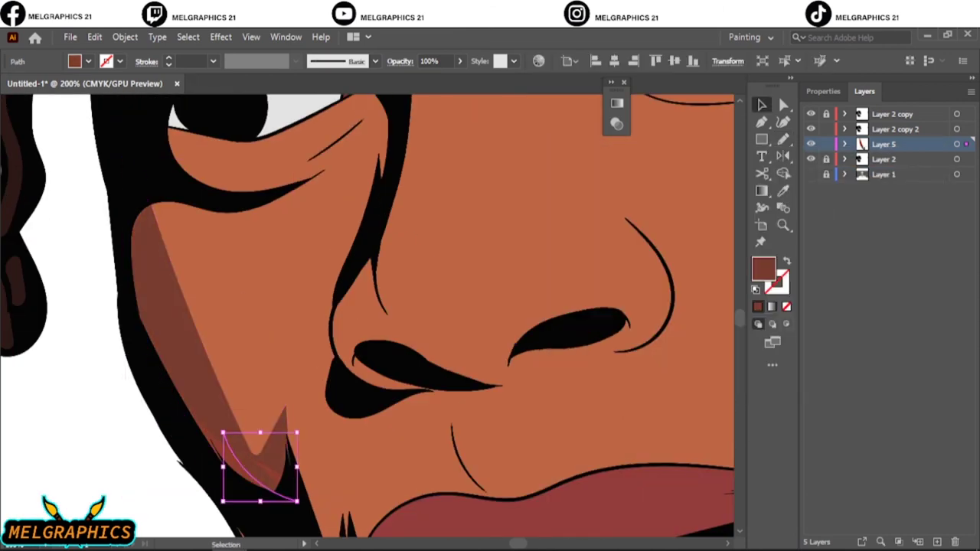
{"action": "key", "text": "ctrl+shift+a"}
{"action": "key", "text": "ctrl+0"}
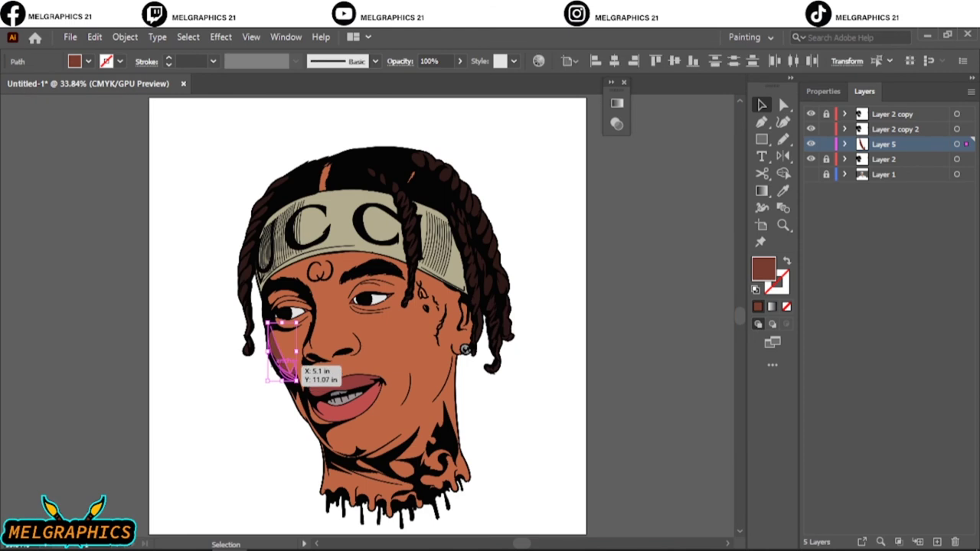
- Pencil-draw brown shadows on the cheek under the eye, beside the nostril and along the nose
{"action": "scroll", "coordinate": [288, 350], "scroll_direction": "up", "scroll_amount": 4, "text": "alt"}
{"action": "key", "text": "n"}
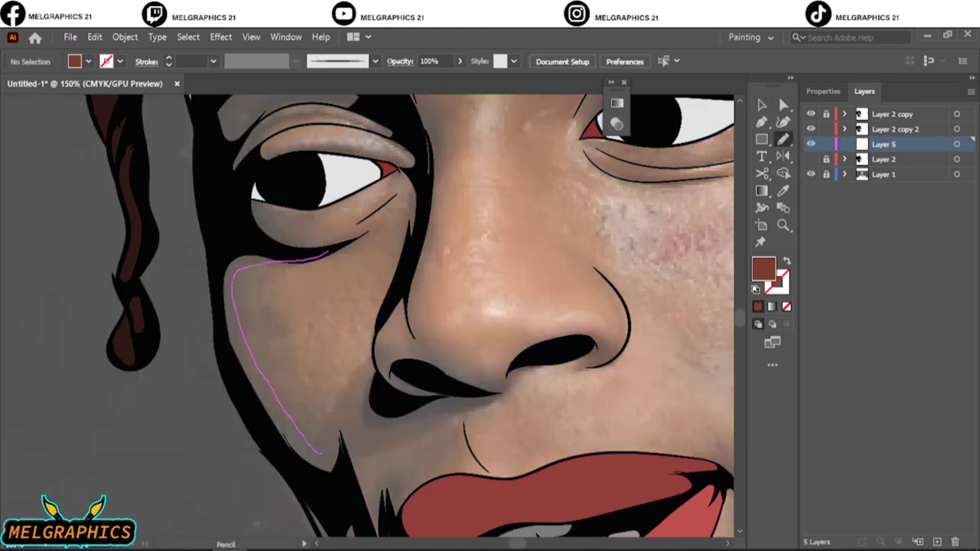
{"action": "left_click_drag", "start_coordinate": [322, 453], "coordinate": [341, 490]}
{"action": "scroll", "coordinate": [389, 454], "scroll_direction": "up", "scroll_amount": 3, "text": "alt"}
{"action": "mouse_move", "coordinate": [368, 280]}
{"action": "left_mouse_down"}
{"action": "mouse_move", "coordinate": [399, 329]}
{"action": "mouse_move", "coordinate": [589, 330]}
{"action": "left_mouse_up"}
{"action": "left_click_drag", "start_coordinate": [368, 201], "coordinate": [475, 331]}
{"action": "mouse_move", "coordinate": [459, 268]}
{"action": "left_mouse_down"}
{"action": "mouse_move", "coordinate": [323, 398]}
{"action": "mouse_move", "coordinate": [291, 268]}
{"action": "left_mouse_up"}
- Add a shadow along the nostril, then toggle the reference photo off and on to check
{"action": "scroll", "coordinate": [494, 390], "scroll_direction": "down", "scroll_amount": 3, "text": "alt"}
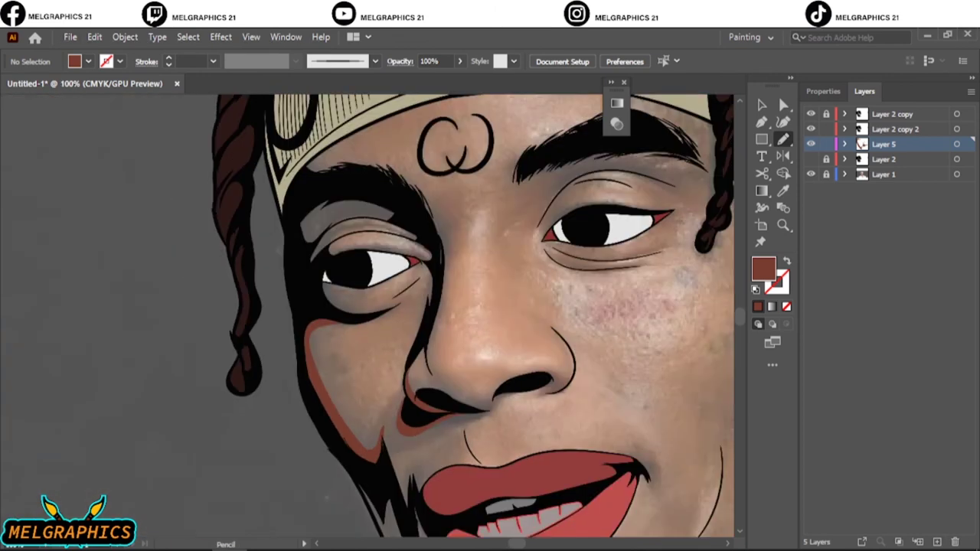
{"action": "scroll", "coordinate": [509, 441], "scroll_direction": "up", "scroll_amount": 3, "text": "alt"}
{"action": "left_click_drag", "start_coordinate": [161, 413], "coordinate": [506, 336]}
{"action": "key", "text": "ctrl+0"}
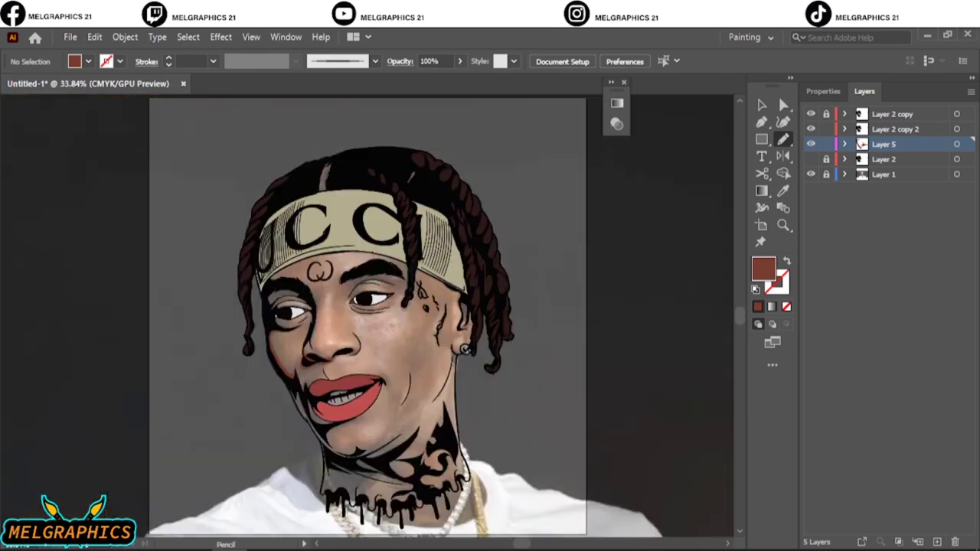
{"action": "left_click", "coordinate": [811, 175]}
{"action": "left_click", "coordinate": [811, 175]}
- Shade around the left eye: under the eye, the upper eyelid crease and above the brow
{"action": "scroll", "coordinate": [304, 307], "scroll_direction": "up", "scroll_amount": 5, "text": "alt"}
{"action": "left_click_drag", "start_coordinate": [395, 337], "coordinate": [228, 323]}
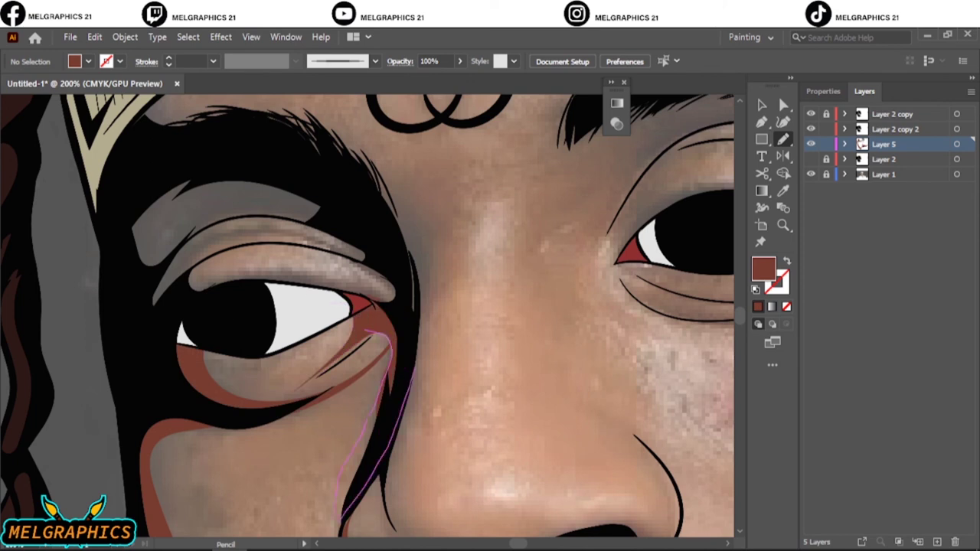
{"action": "left_click_drag", "start_coordinate": [359, 264], "coordinate": [161, 298]}
{"action": "left_click_drag", "start_coordinate": [230, 306], "coordinate": [321, 253]}
{"action": "left_click_drag", "start_coordinate": [314, 203], "coordinate": [134, 229]}
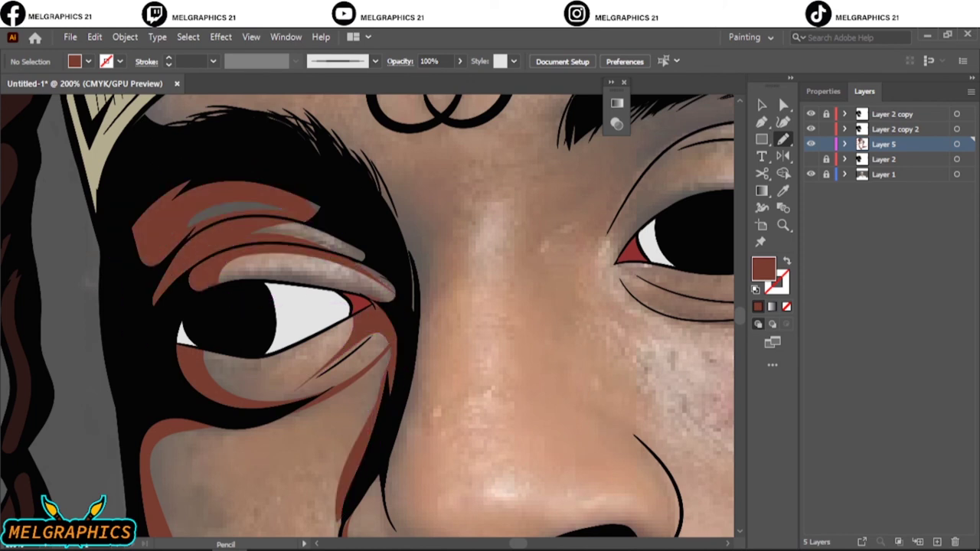
{"action": "key", "text": "ctrl+0"}
{"action": "left_click", "coordinate": [811, 174]}
{"action": "left_click", "coordinate": [811, 173]}
- Draw a shadow around the right eyebrow and eyelid, checking it against the hidden reference photo
{"action": "key", "text": "ctrl+plus"}
{"action": "key", "text": "ctrl+plus"}
{"action": "key", "text": "ctrl+plus"}
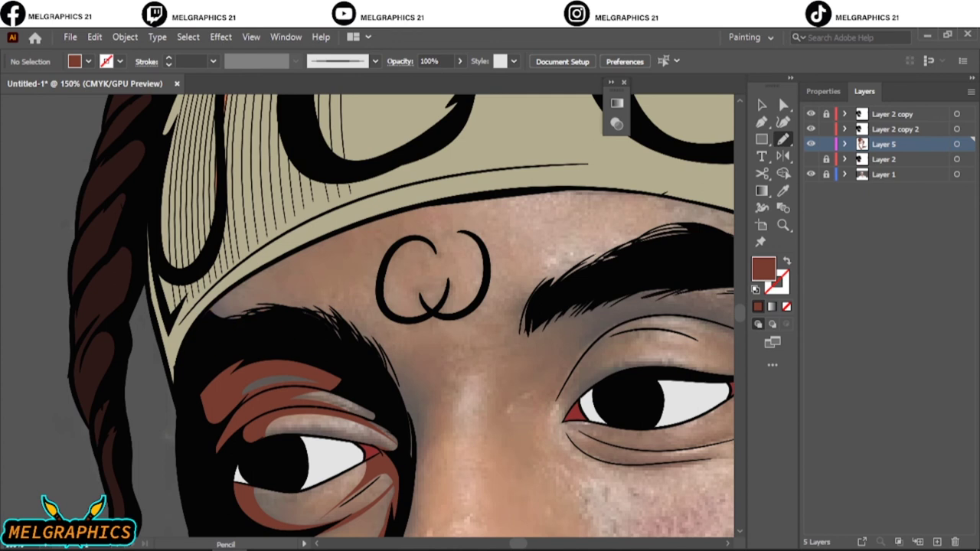
{"action": "scroll", "coordinate": [398, 313], "scroll_direction": "down", "scroll_amount": 2}
{"action": "left_click_drag", "start_coordinate": [344, 257], "coordinate": [402, 406]}
{"action": "scroll", "coordinate": [398, 313], "scroll_direction": "down", "scroll_amount": 1}
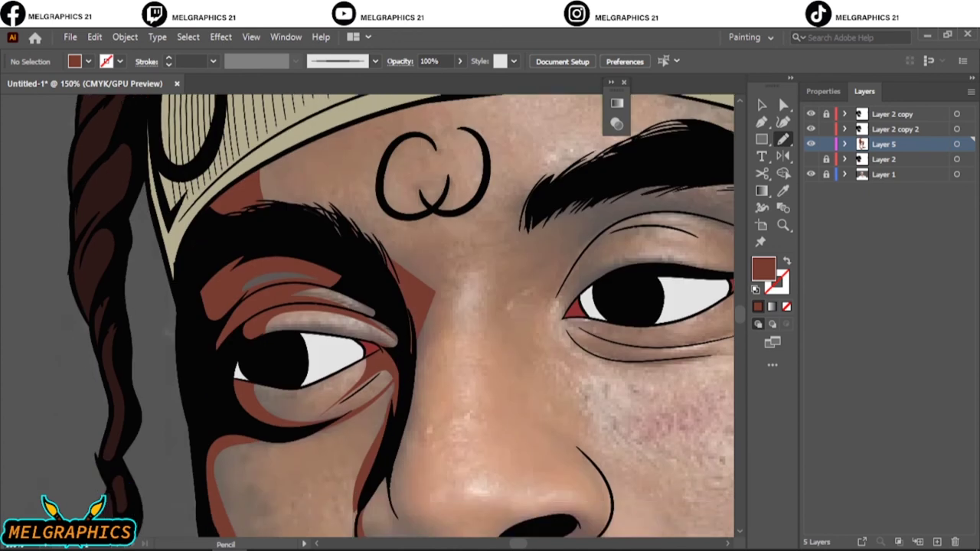
{"action": "key", "text": "ctrl+plus"}
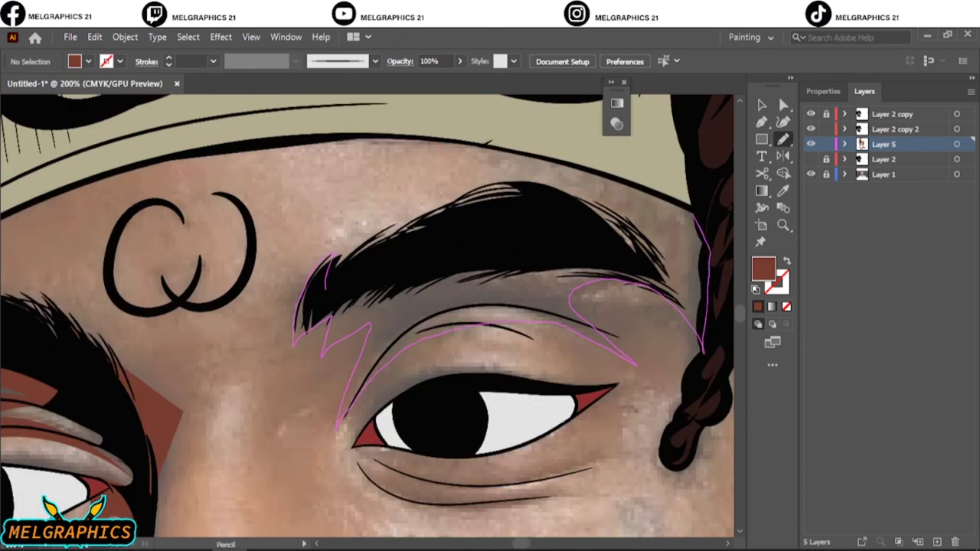
{"action": "left_click_drag", "start_coordinate": [325, 289], "coordinate": [333, 257]}
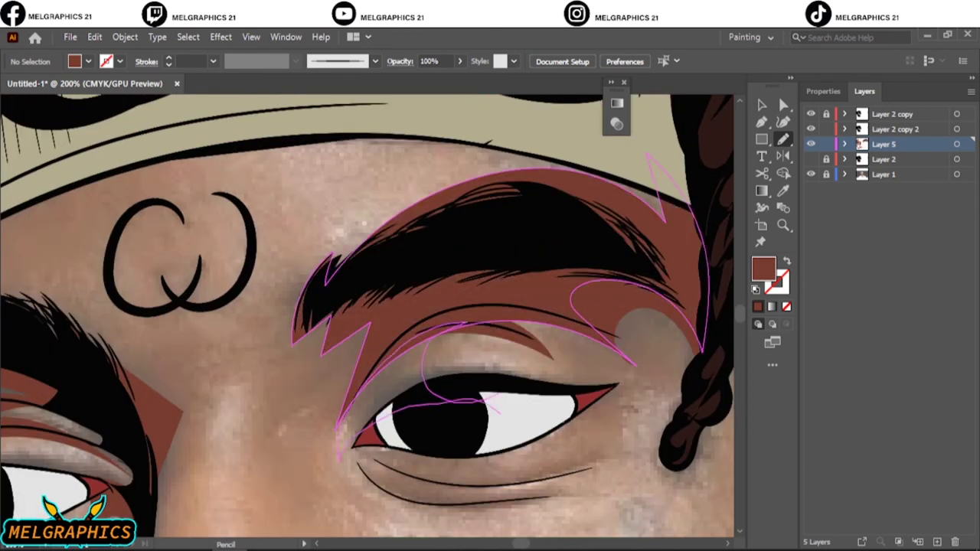
{"action": "key", "text": "ctrl+0"}
{"action": "left_click", "coordinate": [811, 174]}
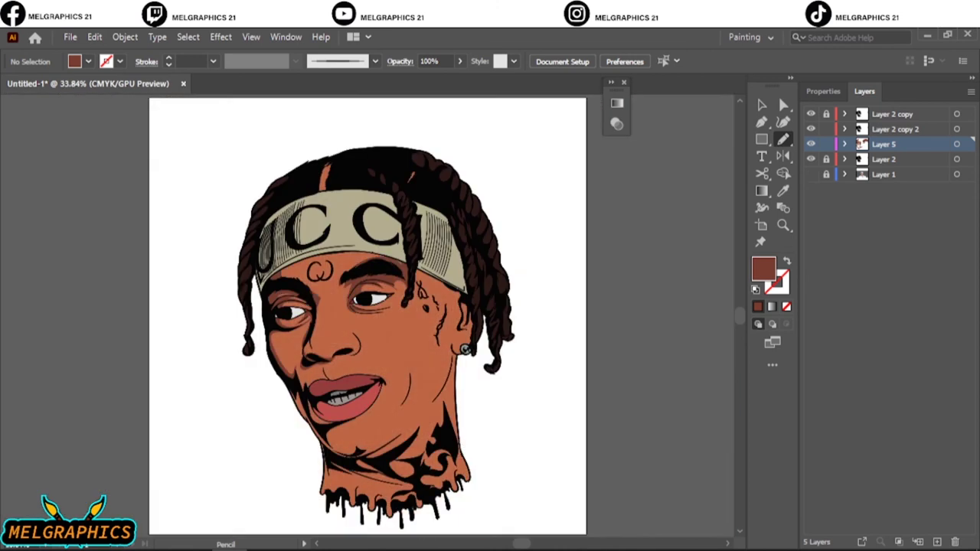
{"action": "left_click", "coordinate": [810, 174]}
- Add shadows along the jaw near the ear and under the earring
{"action": "scroll", "coordinate": [470, 320], "scroll_direction": "up", "scroll_amount": 5}
{"action": "left_click_drag", "start_coordinate": [400, 136], "coordinate": [414, 344]}
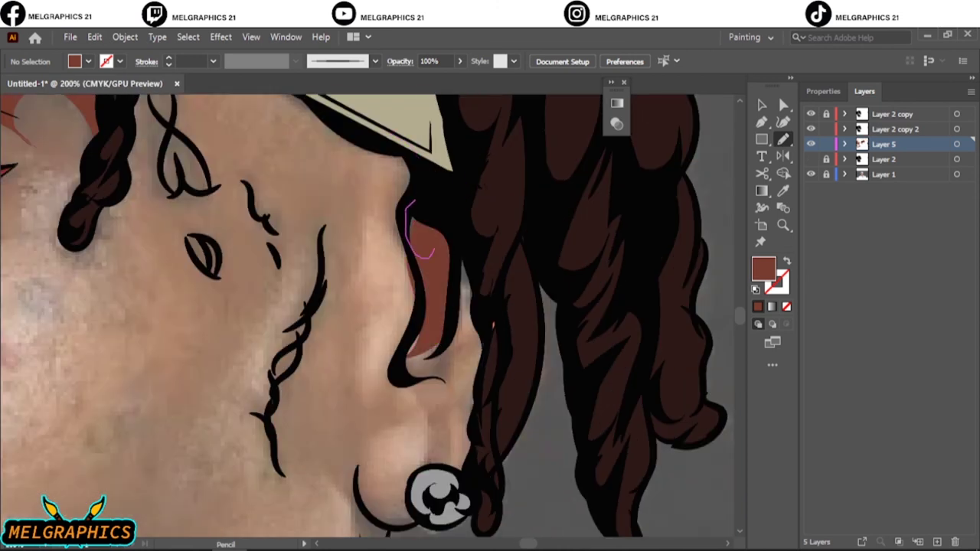
{"action": "scroll", "coordinate": [368, 307], "scroll_direction": "down", "scroll_amount": 4}
{"action": "scroll", "coordinate": [429, 460], "scroll_direction": "up", "scroll_amount": 6}
{"action": "left_click_drag", "start_coordinate": [341, 222], "coordinate": [410, 337]}
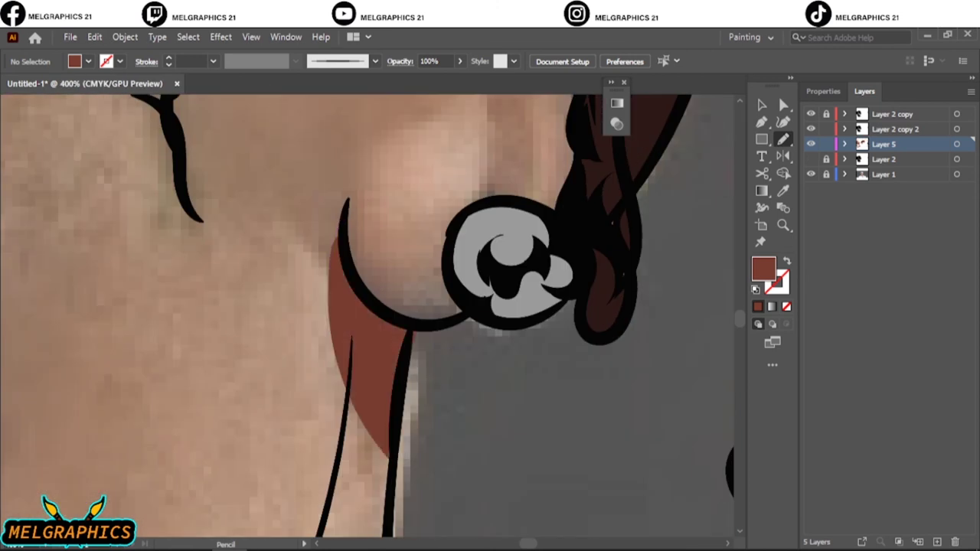
{"action": "key", "text": "ctrl+0"}
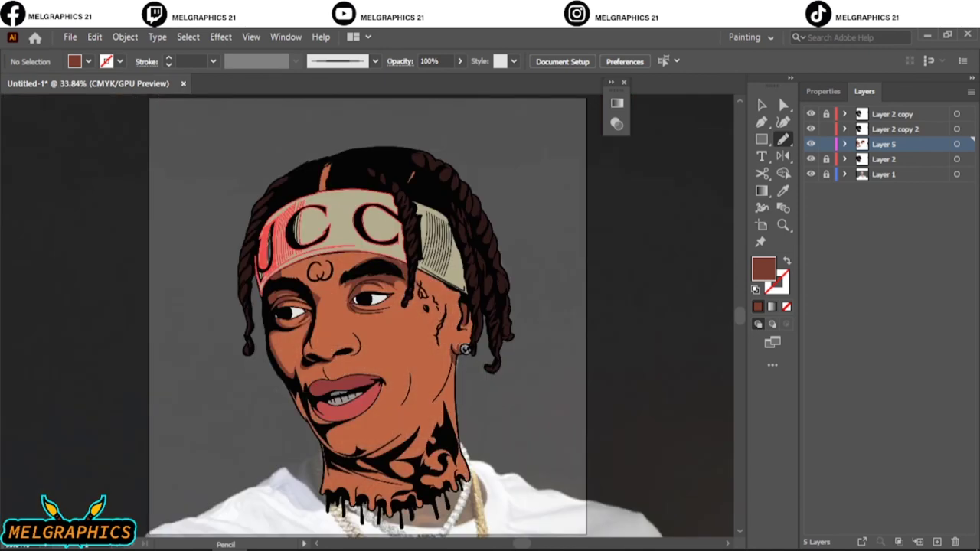
- Lock the hair and headband layer, hide the skin colour layer, and make the shadow layer active
{"action": "left_click", "coordinate": [811, 174]}
{"action": "key", "text": "v"}
{"action": "left_click", "coordinate": [811, 144]}
{"action": "left_click", "coordinate": [956, 128]}
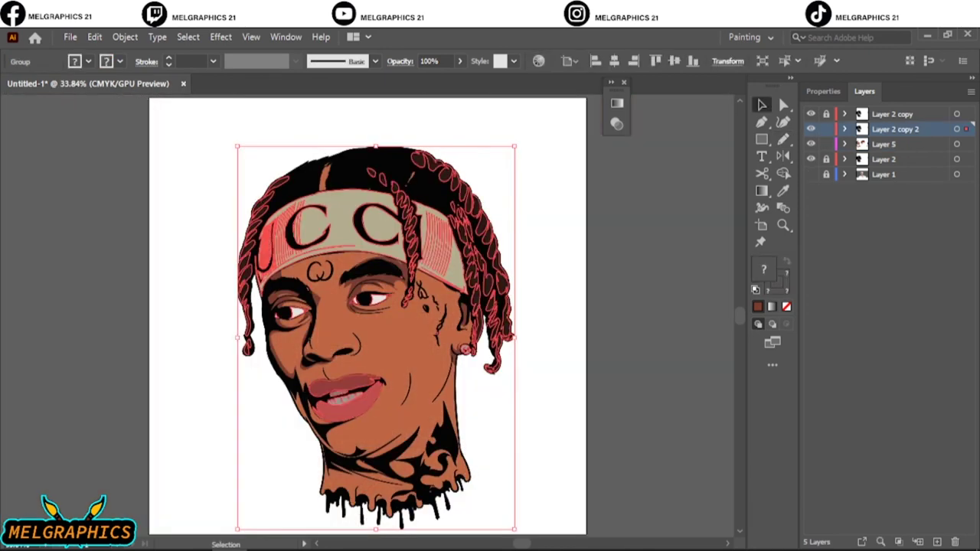
{"action": "left_click", "coordinate": [827, 129]}
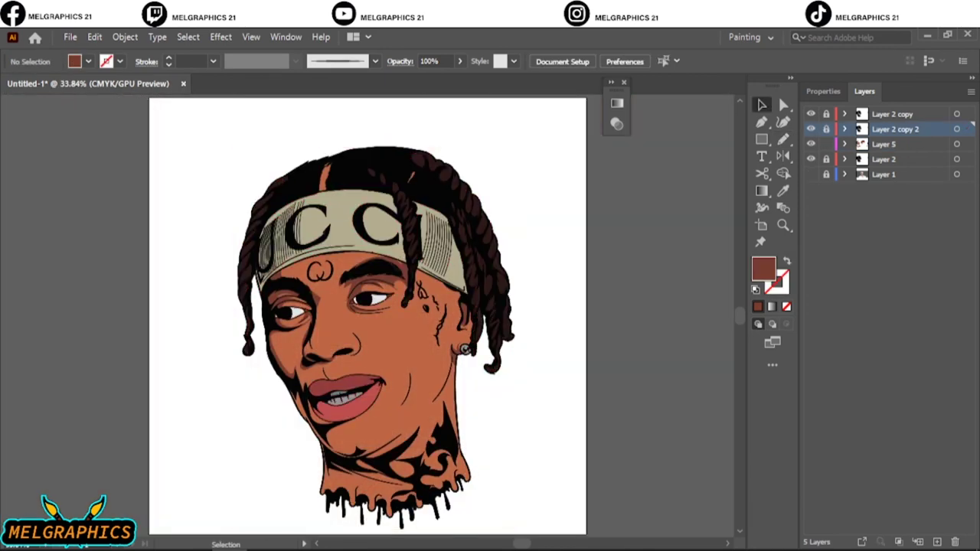
{"action": "left_click", "coordinate": [811, 144]}
{"action": "left_click", "coordinate": [884, 144]}
{"action": "left_click", "coordinate": [810, 174]}
{"action": "left_click", "coordinate": [811, 159]}
{"action": "scroll", "coordinate": [368, 344], "scroll_direction": "up", "scroll_amount": 5}
- Pencil-draw shadows beside the mouth corner, down the left cheek line and along the left jaw
{"action": "key", "text": "b"}
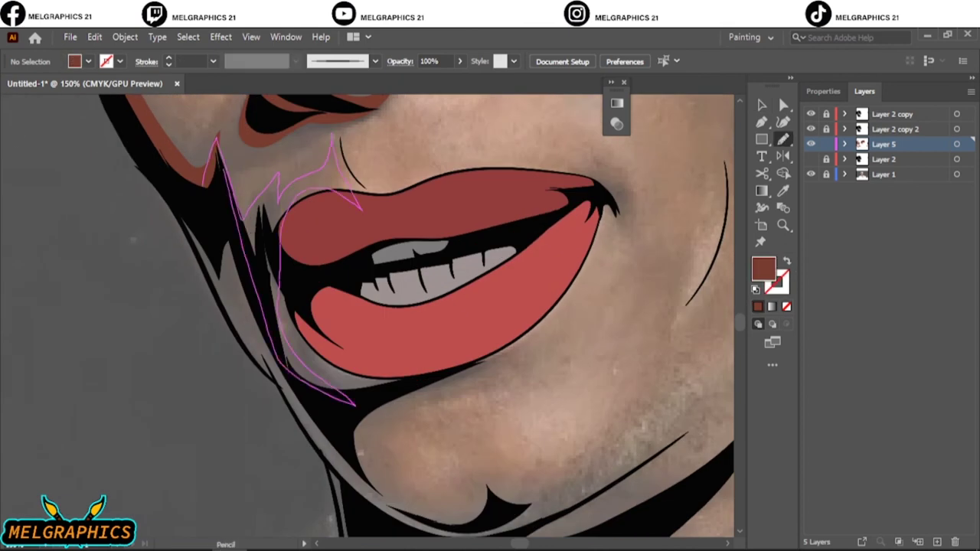
{"action": "left_click_drag", "start_coordinate": [279, 287], "coordinate": [329, 382]}
{"action": "left_click_drag", "start_coordinate": [222, 199], "coordinate": [260, 375]}
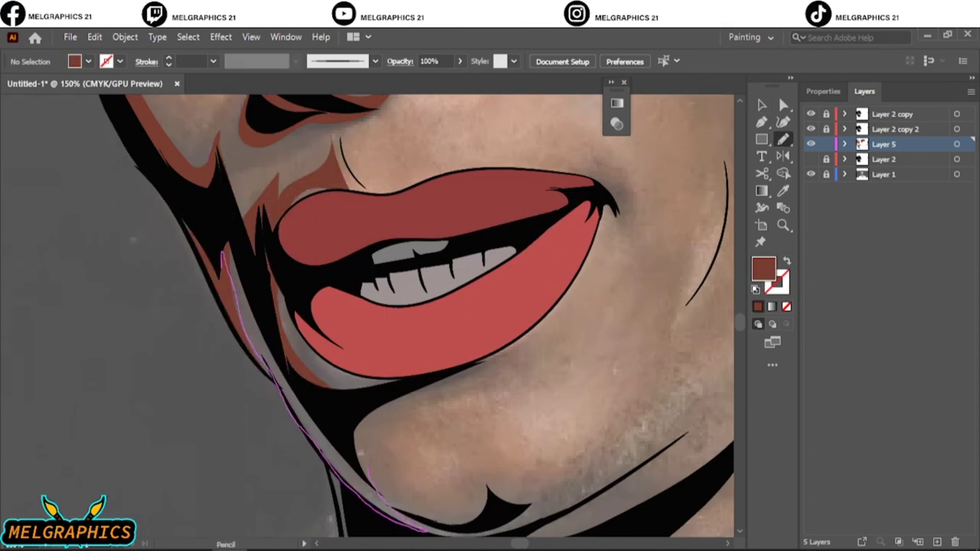
{"action": "left_click_drag", "start_coordinate": [425, 528], "coordinate": [429, 536]}
{"action": "key", "text": "ctrl+0"}
{"action": "scroll", "coordinate": [367, 307], "scroll_direction": "up", "scroll_amount": 5}
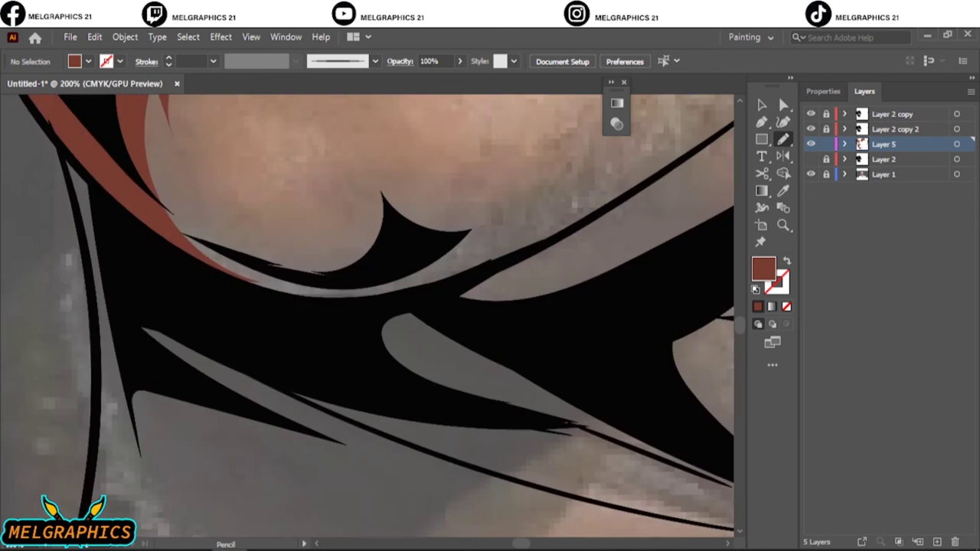
{"action": "scroll", "coordinate": [347, 360], "scroll_direction": "down", "scroll_amount": 1}
- Add shadow shapes along the chin and left jaw, then hide the reference photo to check
{"action": "left_click_drag", "start_coordinate": [341, 359], "coordinate": [628, 413]}
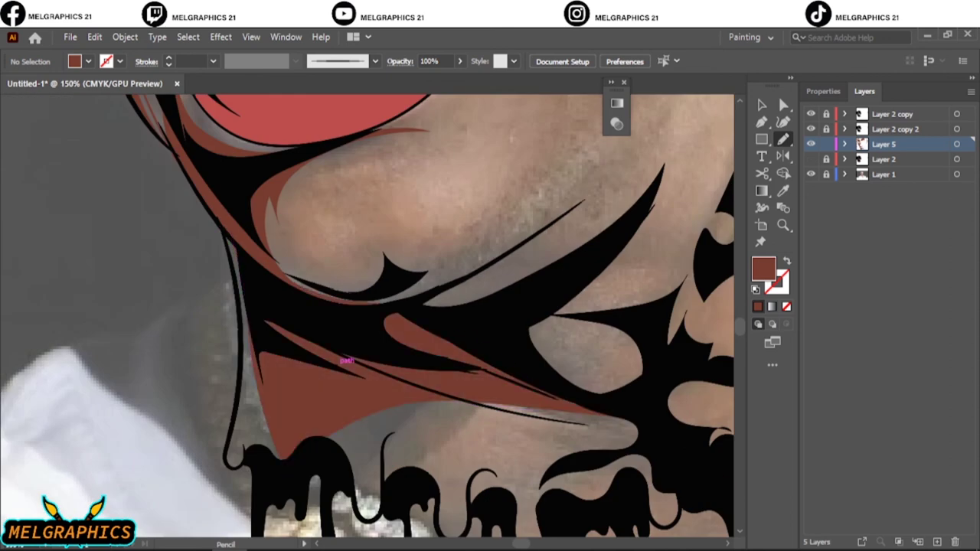
{"action": "scroll", "coordinate": [368, 322], "scroll_direction": "up", "scroll_amount": 4}
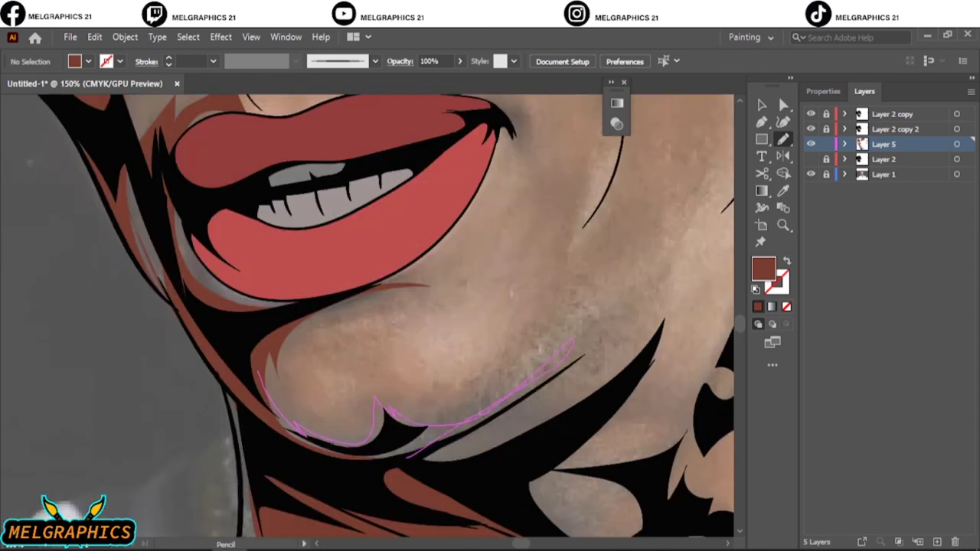
{"action": "left_click_drag", "start_coordinate": [573, 343], "coordinate": [573, 342]}
{"action": "scroll", "coordinate": [574, 383], "scroll_direction": "up", "scroll_amount": 1}
{"action": "left_click_drag", "start_coordinate": [146, 368], "coordinate": [195, 422]}
{"action": "left_click_drag", "start_coordinate": [533, 308], "coordinate": [532, 308]}
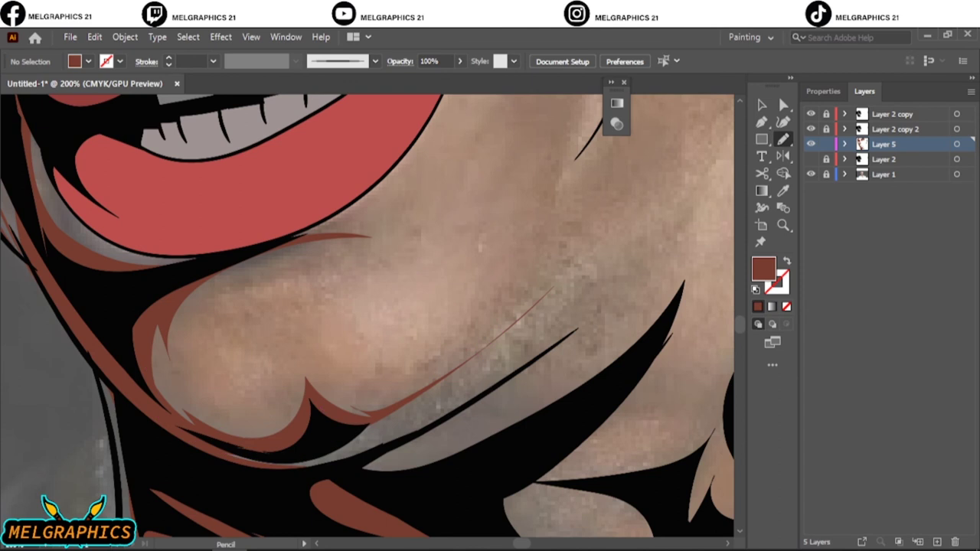
{"action": "left_click_drag", "start_coordinate": [328, 437], "coordinate": [503, 360]}
{"action": "key", "text": "ctrl+0"}
{"action": "left_click", "coordinate": [811, 174]}
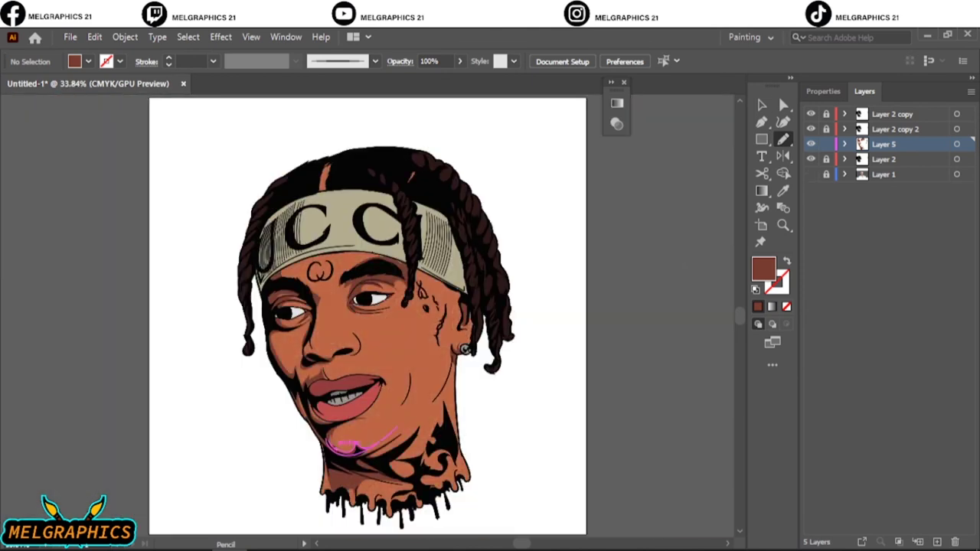
- Select the flat skin fill layer and switch to the Eyedropper to sample the skin tone
{"action": "key", "text": "v"}
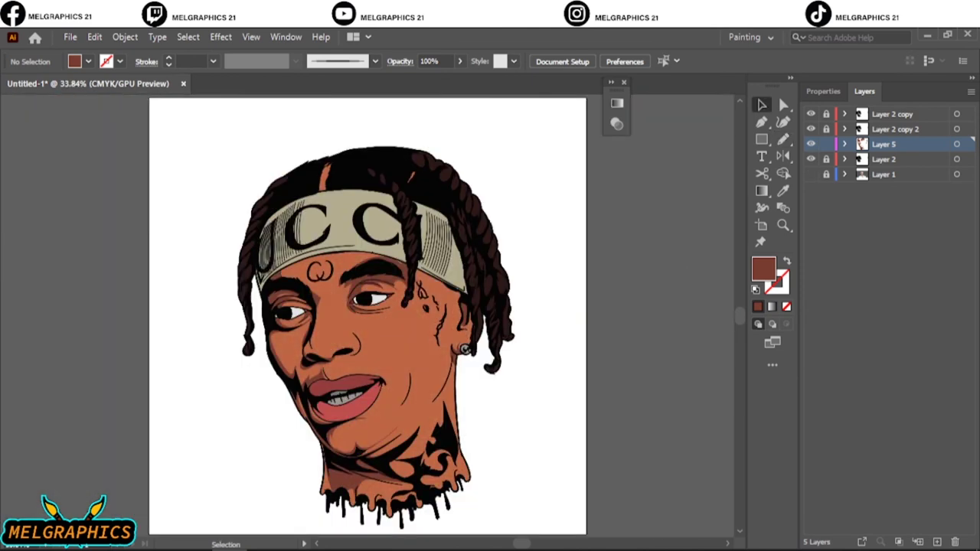
{"action": "left_click", "coordinate": [884, 159]}
{"action": "key", "text": "i"}
{"action": "scroll", "coordinate": [367, 306], "scroll_direction": "up", "scroll_amount": 5}
- Sample the face's skin colour and change the fill to a new red-brown shadow tone
{"action": "left_click", "coordinate": [383, 268]}
{"action": "double_click", "coordinate": [764, 268]}
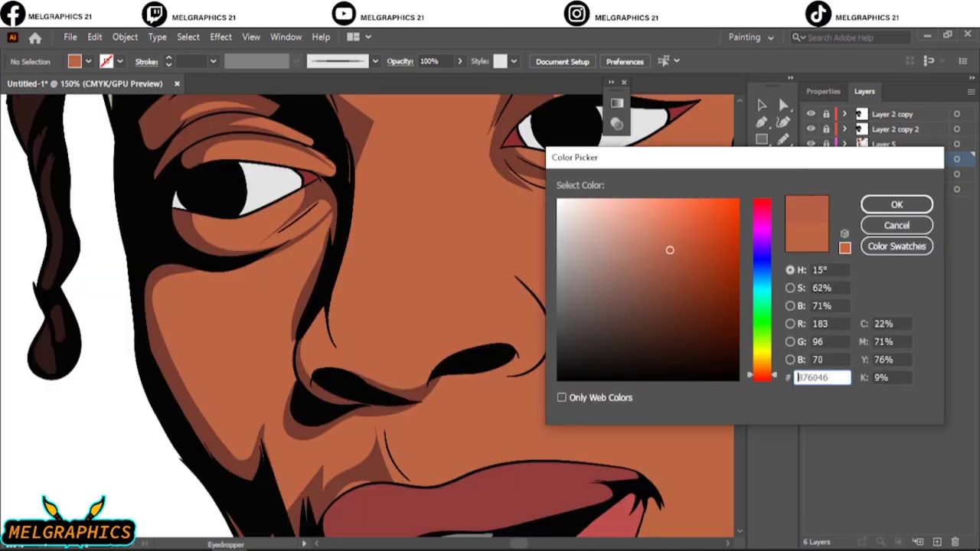
{"action": "left_click", "coordinate": [677, 263]}
{"action": "key", "text": "Return"}
- Over the reference photo, Pencil-draw red-brown shadows down the cheek and near the upper lip
{"action": "key", "text": "b"}
{"action": "left_click", "coordinate": [811, 174]}
{"action": "left_click", "coordinate": [811, 189]}
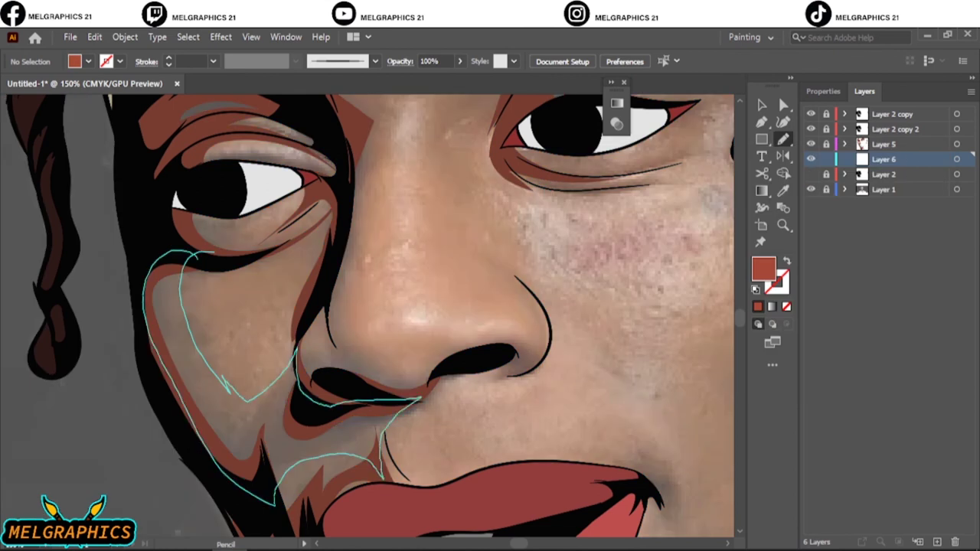
{"action": "key", "text": "ctrl+z"}
{"action": "left_click_drag", "start_coordinate": [225, 261], "coordinate": [224, 390]}
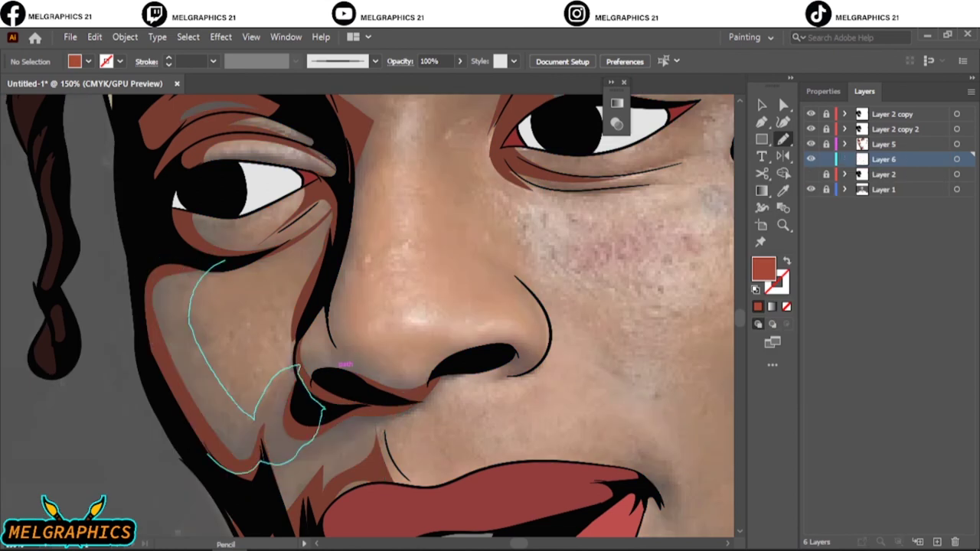
{"action": "left_click_drag", "start_coordinate": [207, 456], "coordinate": [224, 264]}
{"action": "left_click_drag", "start_coordinate": [291, 429], "coordinate": [413, 394]}
{"action": "left_click", "coordinate": [811, 189]}
{"action": "left_click", "coordinate": [811, 174]}
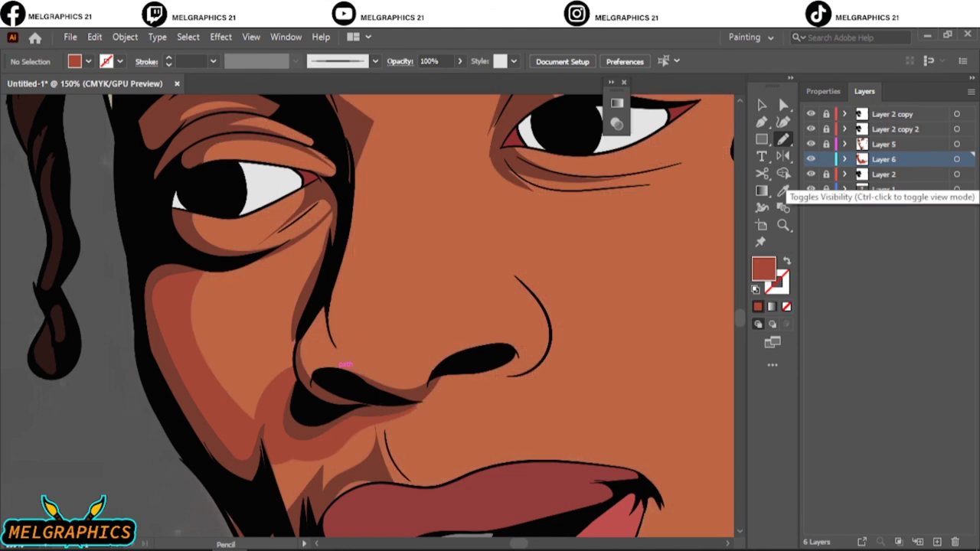
- Color-balance all shadow shapes: black -6, yellow -13-3, magenta -7-5, cyan 7
{"action": "left_click", "coordinate": [958, 158]}
{"action": "left_click", "coordinate": [94, 37]}
{"action": "left_click", "coordinate": [393, 326]}
{"action": "left_click", "coordinate": [733, 346]}
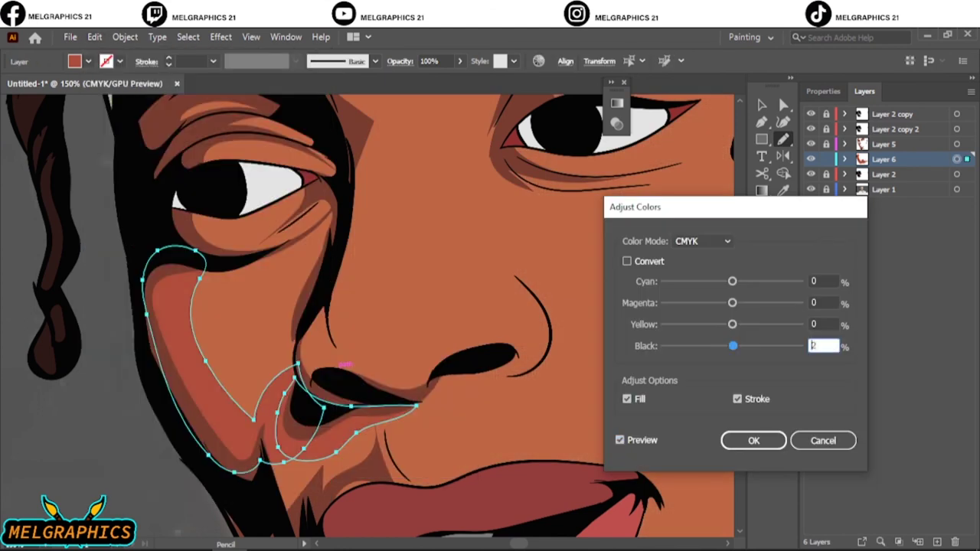
{"action": "type", "text": "-6"}
{"action": "key", "text": "shift+Tab"}
{"action": "type", "text": "-13-3"}
{"action": "key", "text": "shift+Tab"}
{"action": "type", "text": "-7"}
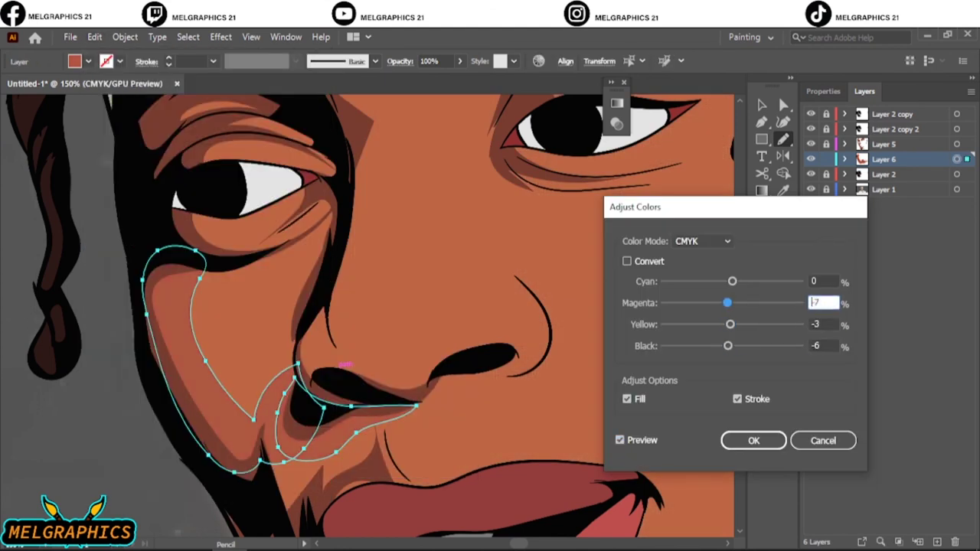
{"action": "type", "text": "-5"}
{"action": "key", "text": "shift+Tab"}
{"action": "type", "text": "7"}
{"action": "key", "text": "Return"}
- With the skin fill hidden, Pencil-draw a shadow shape beside the nose
{"action": "key", "text": "ctrl+shift+a"}
{"action": "key", "text": "v"}
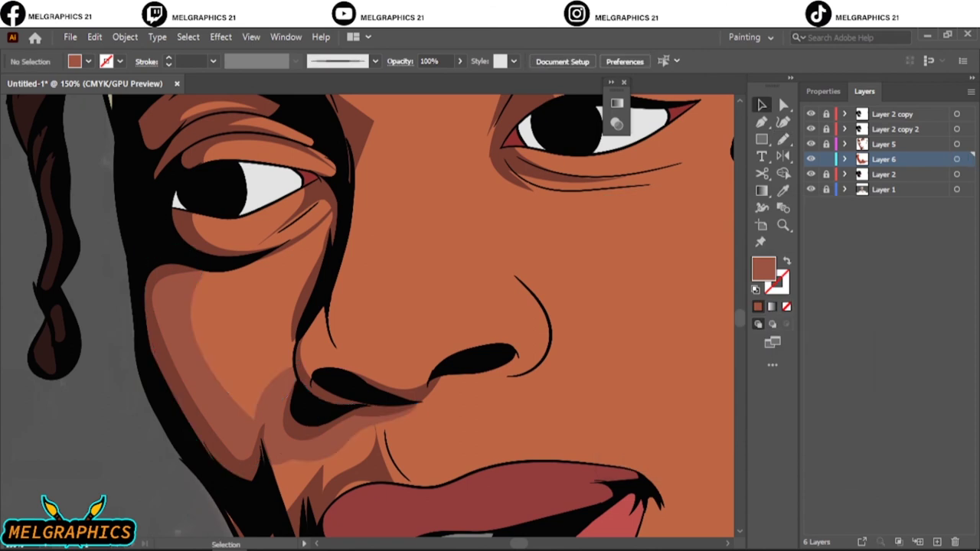
{"action": "key", "text": "ctrl+0"}
{"action": "key", "text": "ctrl+plus"}
{"action": "key", "text": "ctrl+plus"}
{"action": "key", "text": "ctrl+plus"}
{"action": "key", "text": "ctrl+minus"}
{"action": "scroll", "coordinate": [368, 314], "scroll_direction": "down", "scroll_amount": 3}
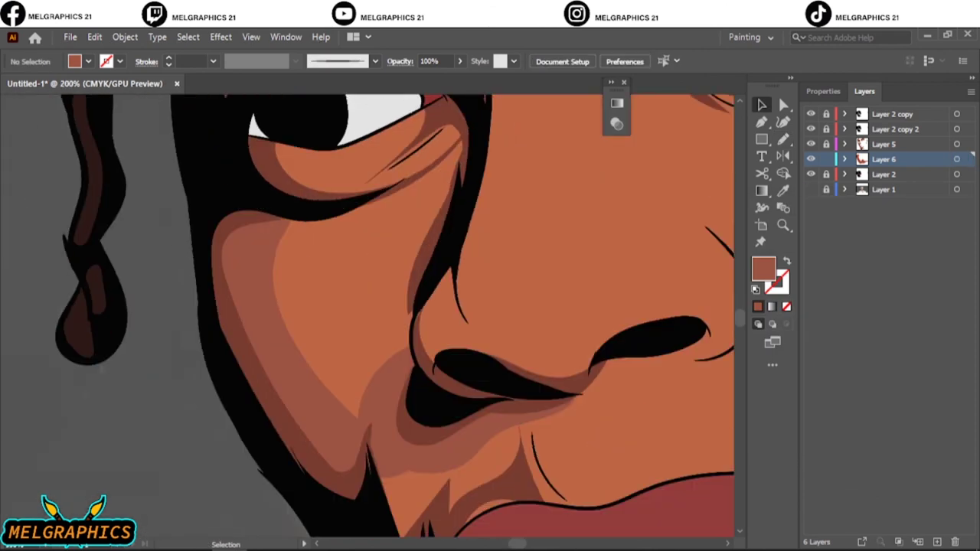
{"action": "left_click", "coordinate": [811, 174]}
{"action": "key", "text": "n"}
{"action": "left_click_drag", "start_coordinate": [395, 383], "coordinate": [520, 405]}
- Add shadow strokes below the left eye, around the eye and along the eyebrow
{"action": "scroll", "coordinate": [520, 406], "scroll_direction": "up", "scroll_amount": 5}
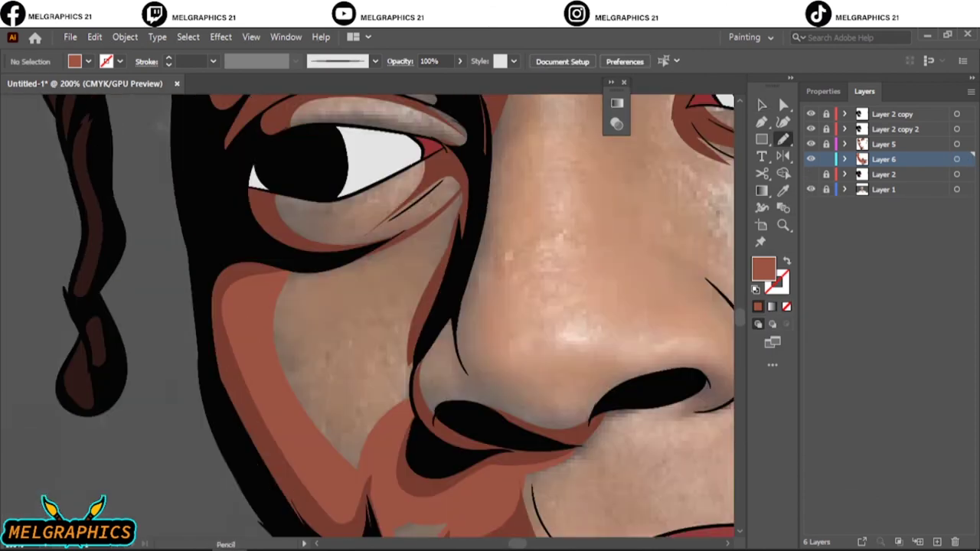
{"action": "mouse_move", "coordinate": [418, 310]}
{"action": "left_mouse_down"}
{"action": "mouse_move", "coordinate": [424, 361]}
{"action": "mouse_move", "coordinate": [452, 291]}
{"action": "left_mouse_up"}
{"action": "left_click_drag", "start_coordinate": [293, 224], "coordinate": [336, 203]}
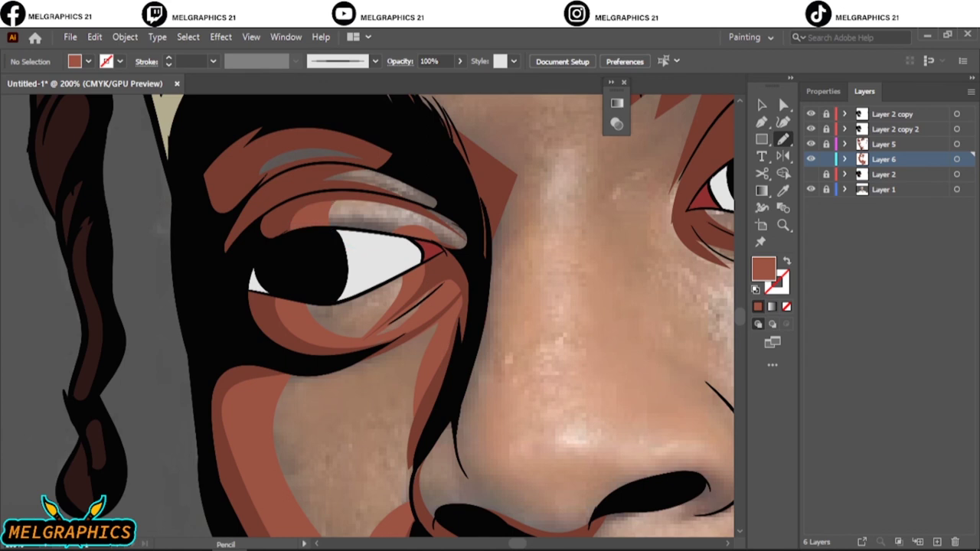
{"action": "left_click_drag", "start_coordinate": [387, 241], "coordinate": [462, 206]}
{"action": "left_click_drag", "start_coordinate": [346, 206], "coordinate": [423, 173]}
- Draw small shadows by the headband edge, on the nose and along its left side
{"action": "key", "text": "ctrl+0"}
{"action": "scroll", "coordinate": [311, 267], "scroll_direction": "up", "scroll_amount": 5}
{"action": "left_click_drag", "start_coordinate": [250, 219], "coordinate": [227, 249]}
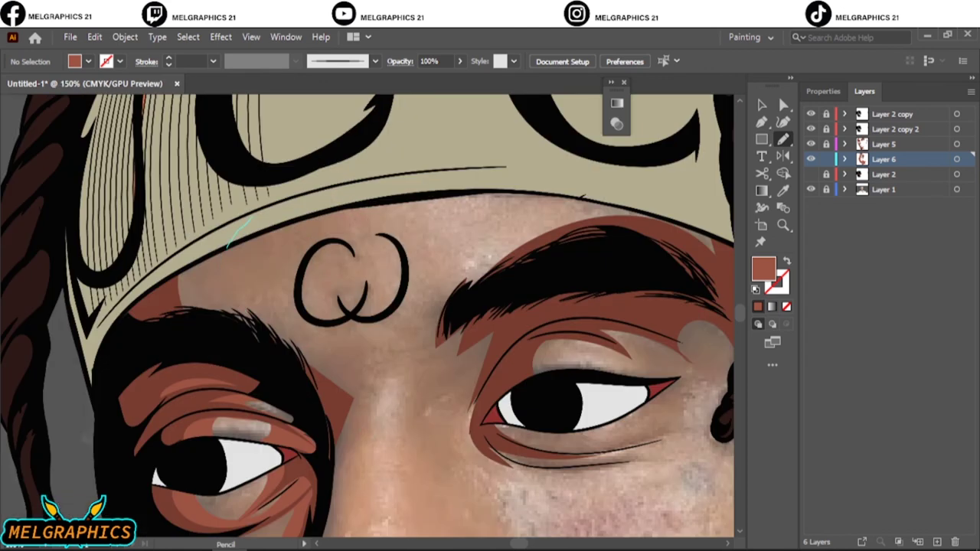
{"action": "key", "text": "ctrl+0"}
{"action": "scroll", "coordinate": [352, 368], "scroll_direction": "up", "scroll_amount": 5}
{"action": "left_click_drag", "start_coordinate": [293, 164], "coordinate": [282, 203]}
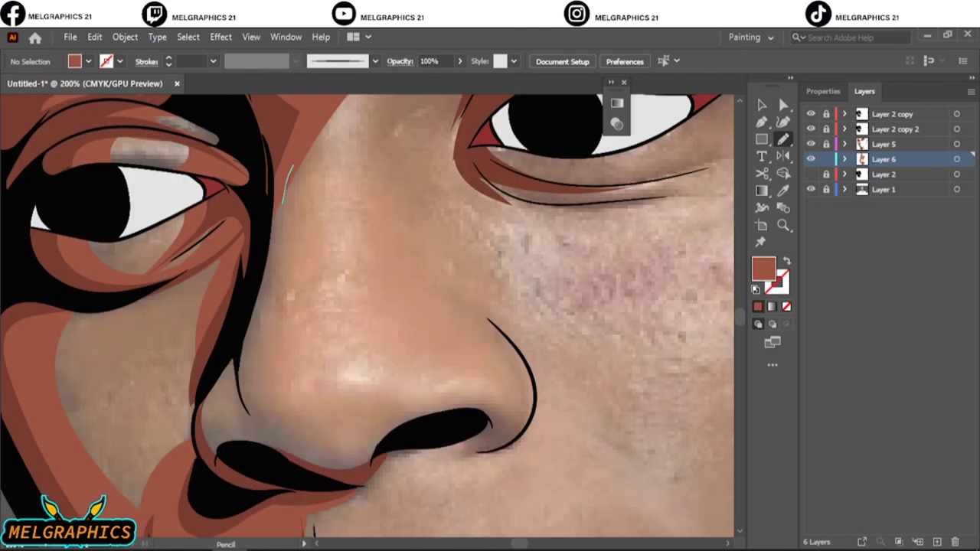
{"action": "left_click_drag", "start_coordinate": [304, 135], "coordinate": [230, 448]}
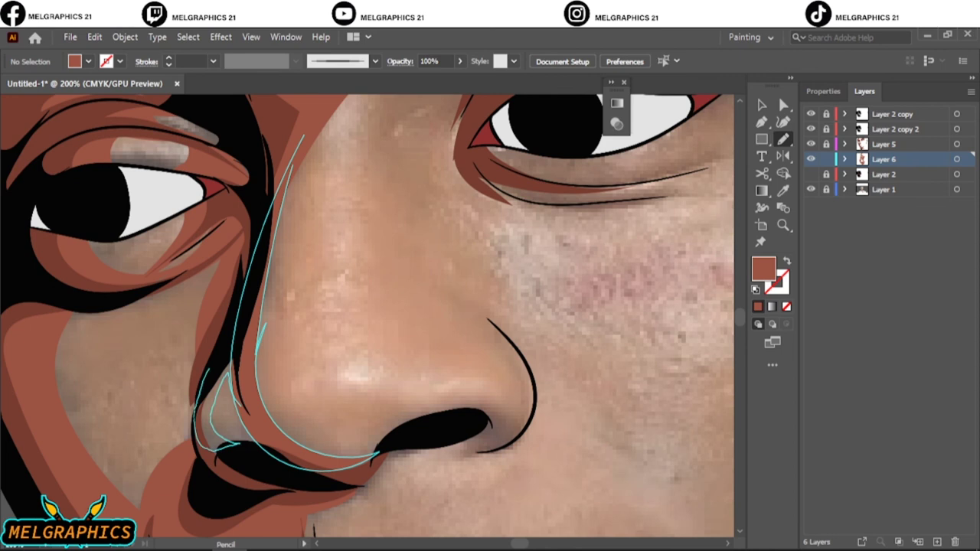
{"action": "key", "text": "ctrl+0"}
- Toggle the reference photo and flat skin fill on and off to check the shading
{"action": "left_click", "coordinate": [811, 190]}
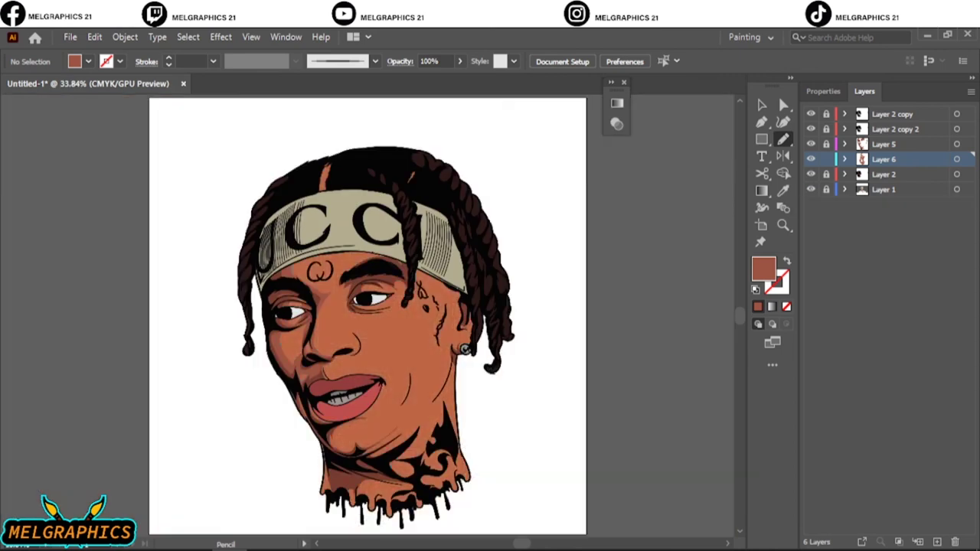
{"action": "scroll", "coordinate": [497, 306], "scroll_direction": "up", "scroll_amount": 5}
{"action": "left_click", "coordinate": [811, 189]}
{"action": "left_click", "coordinate": [811, 174]}
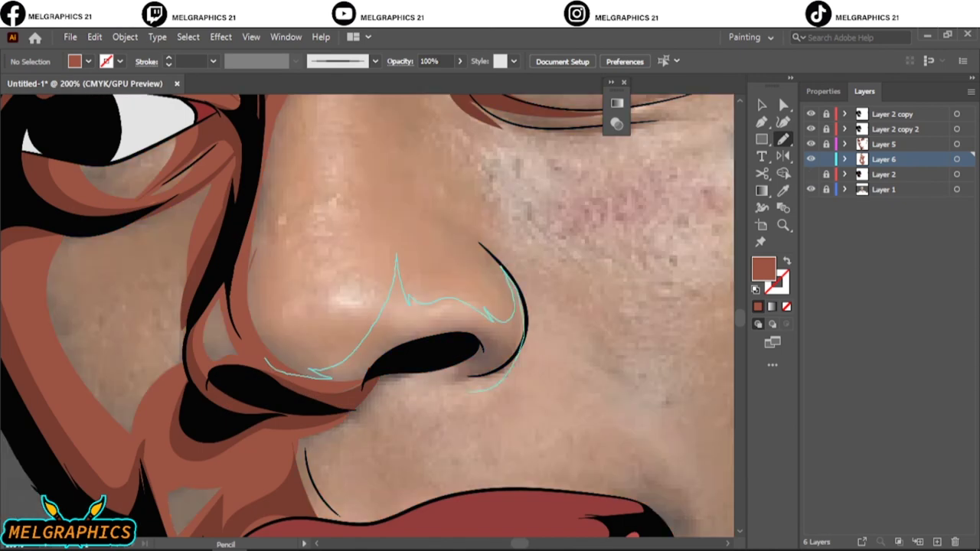
{"action": "left_click", "coordinate": [811, 189]}
{"action": "left_click", "coordinate": [811, 174]}
{"action": "key", "text": "ctrl+0"}
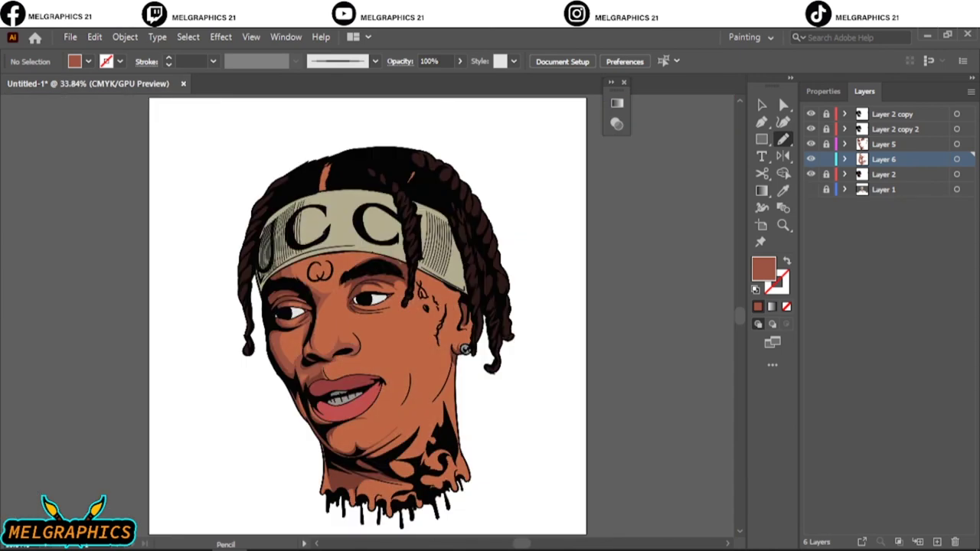
{"action": "left_click", "coordinate": [811, 190]}
{"action": "left_click", "coordinate": [811, 174]}
- Draw shadows along the lip, around and under the chin, on the left jaw and cheek
{"action": "scroll", "coordinate": [329, 431], "scroll_direction": "up", "scroll_amount": 5}
{"action": "left_click_drag", "start_coordinate": [217, 260], "coordinate": [368, 371]}
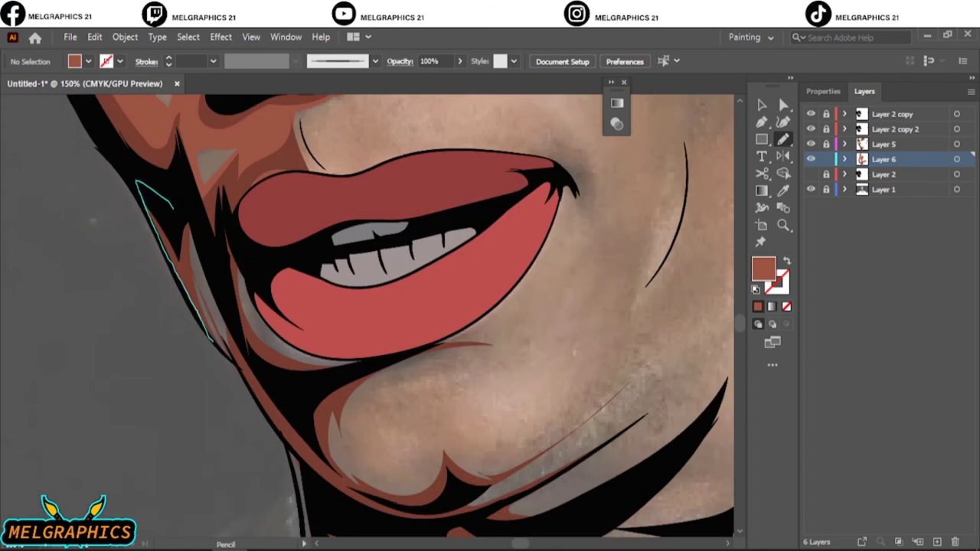
{"action": "mouse_move", "coordinate": [529, 462]}
{"action": "left_mouse_down"}
{"action": "mouse_move", "coordinate": [636, 377]}
{"action": "mouse_move", "coordinate": [520, 166]}
{"action": "left_mouse_up"}
{"action": "left_click_drag", "start_coordinate": [620, 145], "coordinate": [513, 230]}
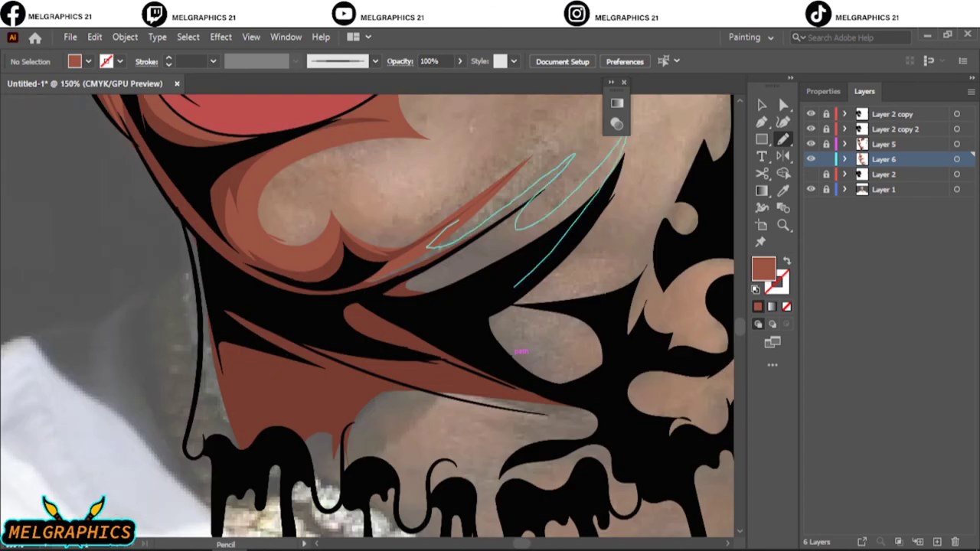
{"action": "left_click_drag", "start_coordinate": [212, 260], "coordinate": [229, 314]}
{"action": "left_click_drag", "start_coordinate": [184, 444], "coordinate": [186, 450]}
{"action": "mouse_move", "coordinate": [330, 498]}
{"action": "left_mouse_down"}
{"action": "mouse_move", "coordinate": [637, 378]}
{"action": "mouse_move", "coordinate": [597, 270]}
{"action": "left_mouse_up"}
{"action": "scroll", "coordinate": [367, 445], "scroll_direction": "down", "scroll_amount": 4}
{"action": "scroll", "coordinate": [368, 445], "scroll_direction": "up", "scroll_amount": 3}
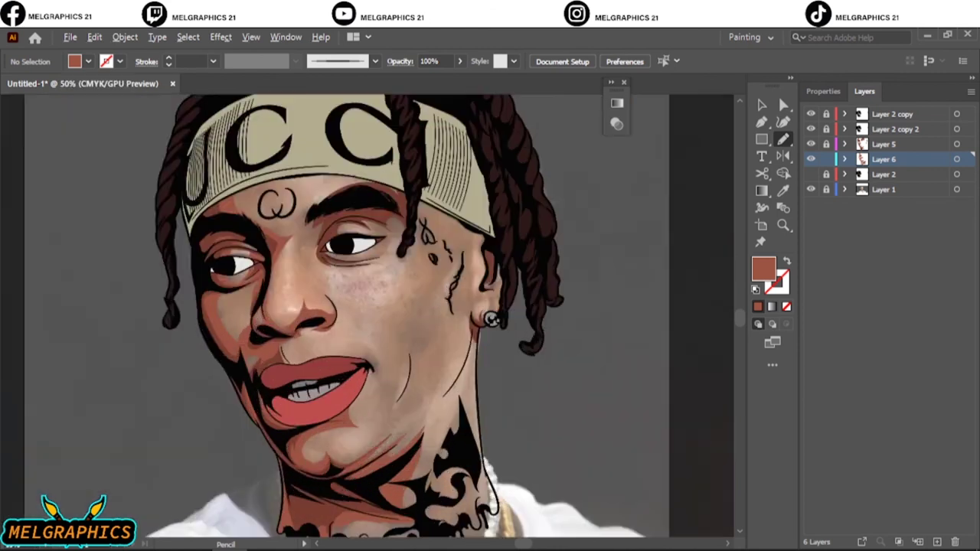
{"action": "left_click_drag", "start_coordinate": [396, 352], "coordinate": [406, 452]}
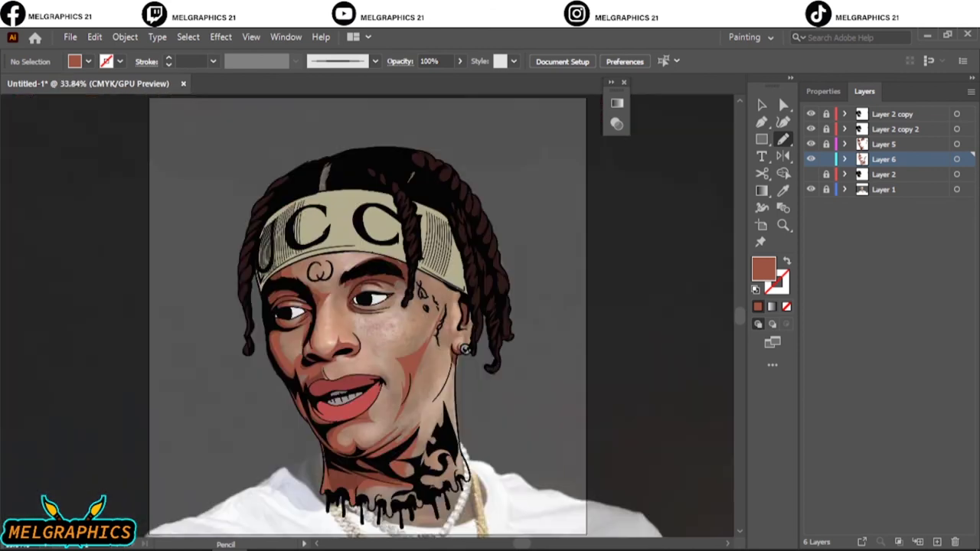
- Draw shadow shapes beside the eye and across the nose bridge between the eyes
{"action": "key", "text": "ctrl+0"}
{"action": "left_click", "coordinate": [811, 189]}
{"action": "left_click", "coordinate": [811, 190]}
{"action": "left_click", "coordinate": [811, 173]}
{"action": "scroll", "coordinate": [399, 368], "scroll_direction": "up", "scroll_amount": 5}
{"action": "left_click_drag", "start_coordinate": [367, 307], "coordinate": [444, 528]}
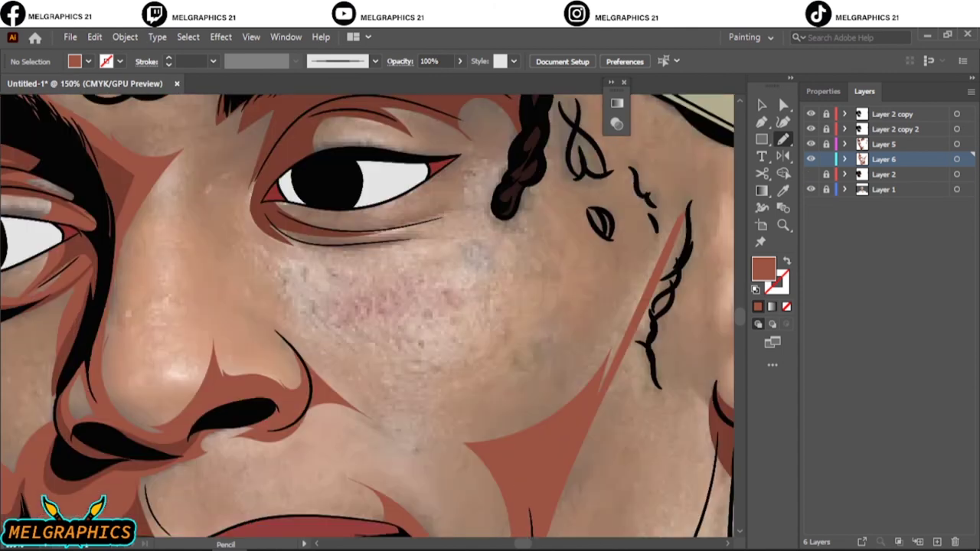
{"action": "left_click_drag", "start_coordinate": [264, 333], "coordinate": [266, 158]}
{"action": "left_click_drag", "start_coordinate": [153, 353], "coordinate": [264, 336]}
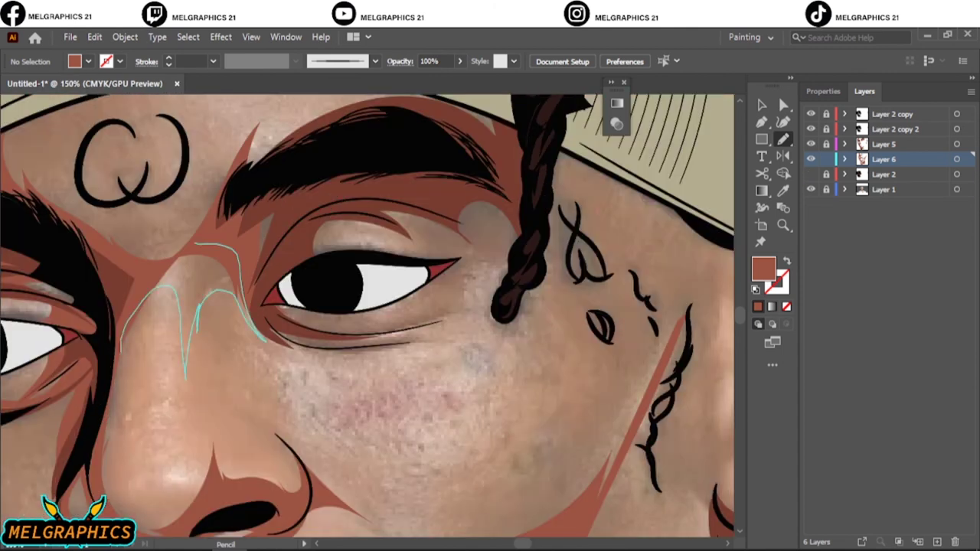
- Add a darker shadow under the eye and another above the eyebrow
{"action": "key", "text": "ctrl+0"}
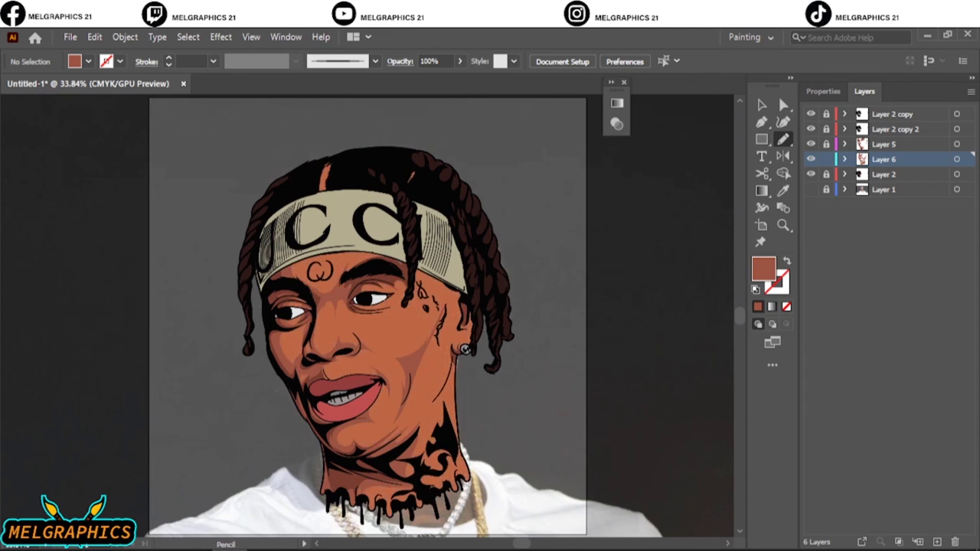
{"action": "left_click", "coordinate": [811, 189]}
{"action": "left_click", "coordinate": [811, 174]}
{"action": "left_click", "coordinate": [811, 174]}
{"action": "left_click", "coordinate": [811, 189]}
{"action": "scroll", "coordinate": [341, 288], "scroll_direction": "up", "scroll_amount": 5}
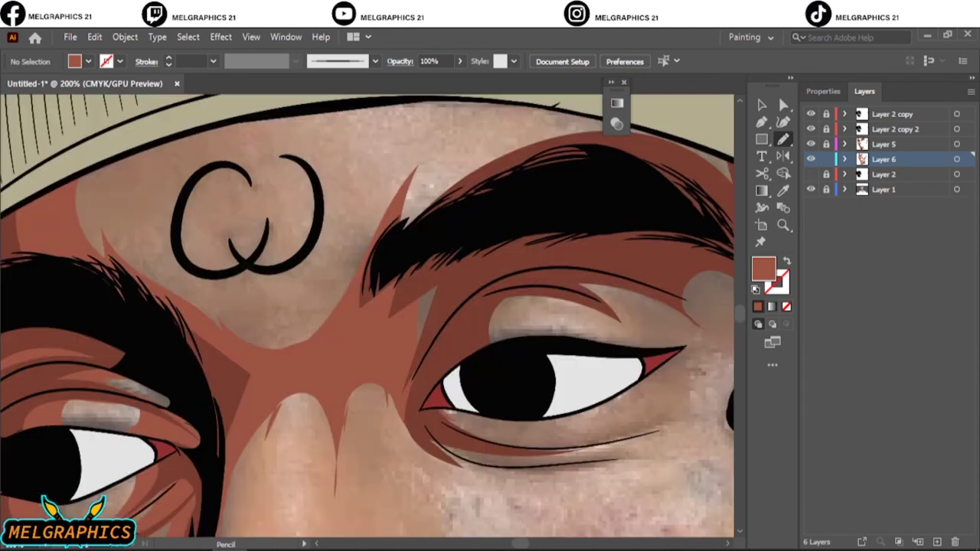
{"action": "left_click_drag", "start_coordinate": [396, 437], "coordinate": [589, 391]}
{"action": "scroll", "coordinate": [306, 490], "scroll_direction": "down", "scroll_amount": 2}
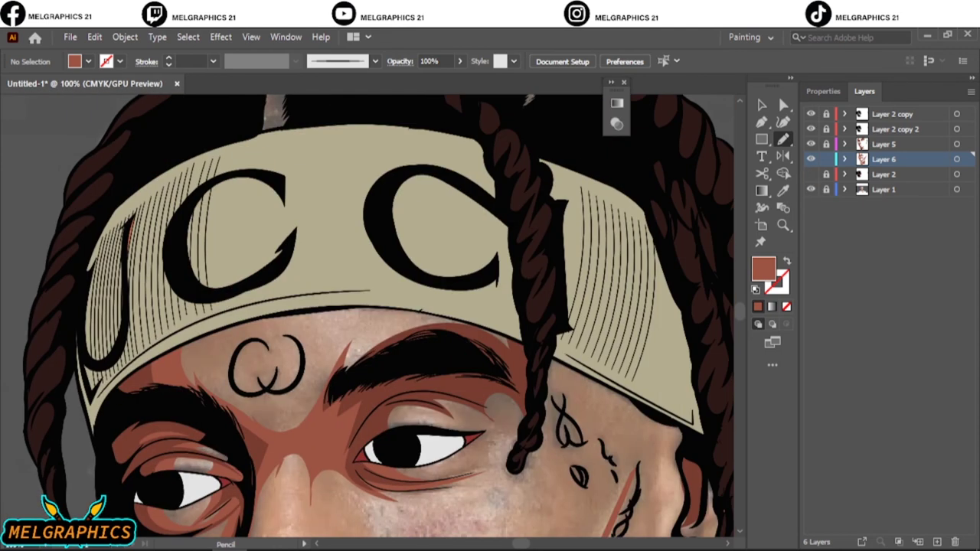
{"action": "left_click_drag", "start_coordinate": [330, 394], "coordinate": [516, 359]}
- Trace a closed shadow shape along the cheek and headband edge by the ear
{"action": "scroll", "coordinate": [536, 358], "scroll_direction": "down", "scroll_amount": 3}
{"action": "scroll", "coordinate": [283, 256], "scroll_direction": "up", "scroll_amount": 2}
{"action": "mouse_move", "coordinate": [367, 238]}
{"action": "left_mouse_down"}
{"action": "mouse_move", "coordinate": [507, 292]}
{"action": "mouse_move", "coordinate": [416, 350]}
{"action": "left_mouse_up"}
{"action": "scroll", "coordinate": [416, 350], "scroll_direction": "down", "scroll_amount": 2}
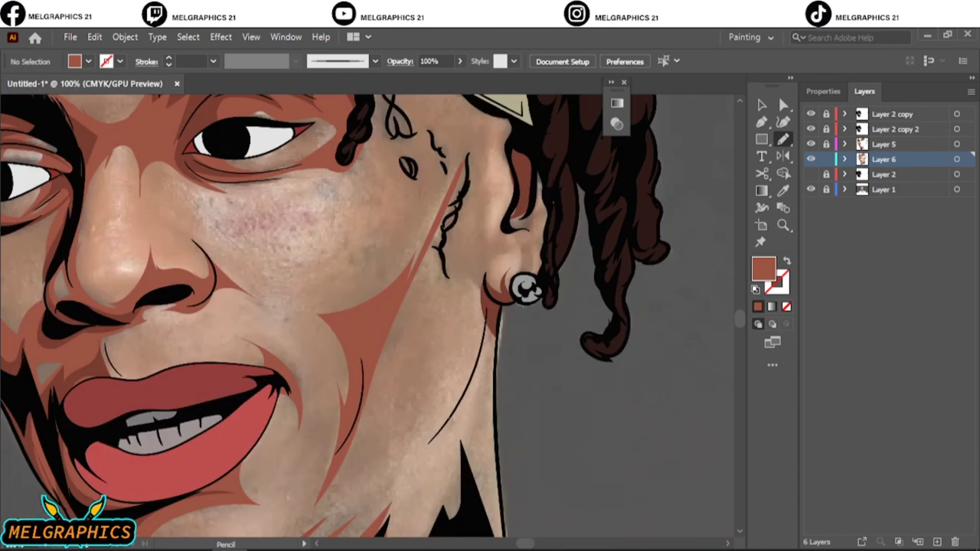
{"action": "scroll", "coordinate": [415, 350], "scroll_direction": "up", "scroll_amount": 2}
{"action": "left_click_drag", "start_coordinate": [462, 293], "coordinate": [514, 300]}
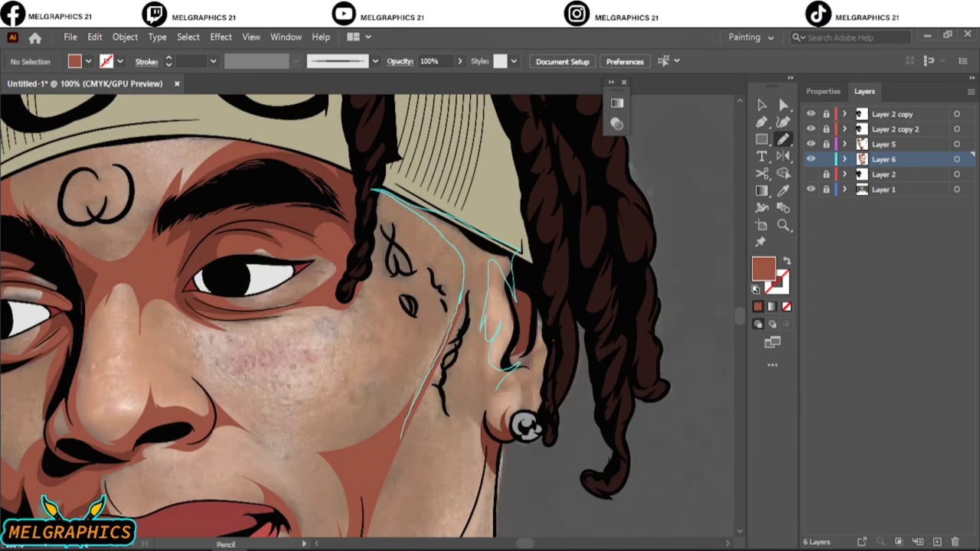
{"action": "left_click_drag", "start_coordinate": [498, 387], "coordinate": [469, 435]}
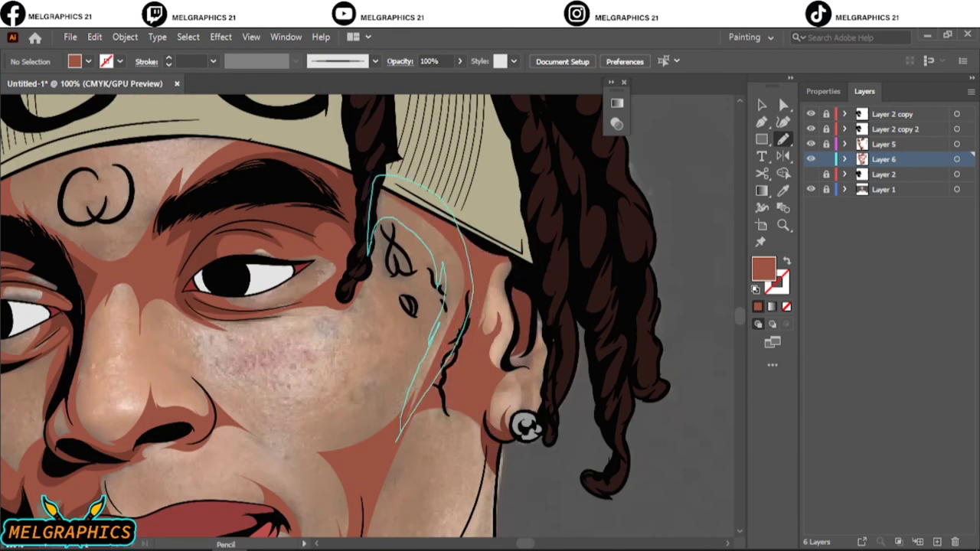
- Toggle the white background and reference photo to compare the shading
{"action": "key", "text": "ctrl+0"}
{"action": "left_click", "coordinate": [811, 173]}
{"action": "left_click", "coordinate": [811, 189]}
{"action": "left_click", "coordinate": [811, 174]}
{"action": "left_click", "coordinate": [811, 189]}
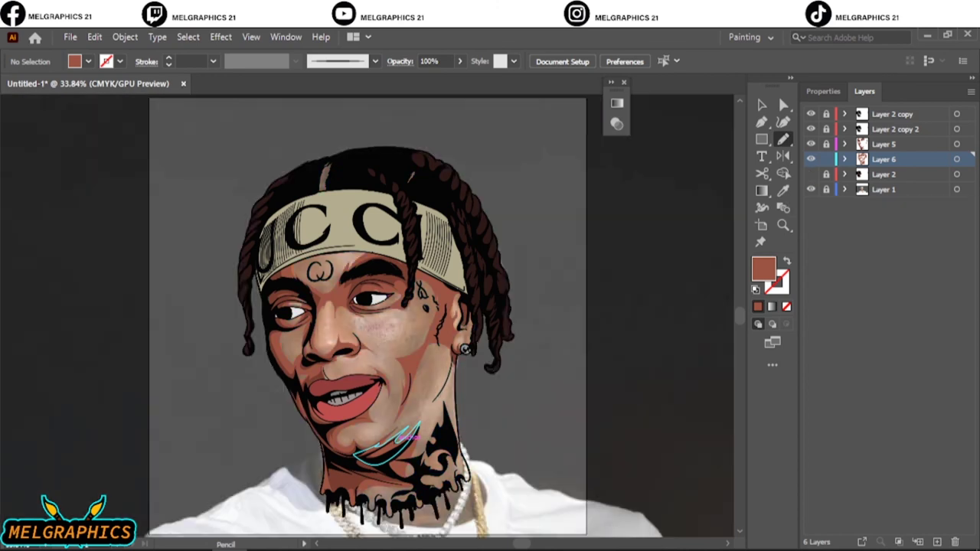
- Sketch shadow shapes near the chin and on the neck, leaving the photo hidden behind white
{"action": "scroll", "coordinate": [410, 437], "scroll_direction": "up", "scroll_amount": 4}
{"action": "scroll", "coordinate": [321, 229], "scroll_direction": "up", "scroll_amount": 1}
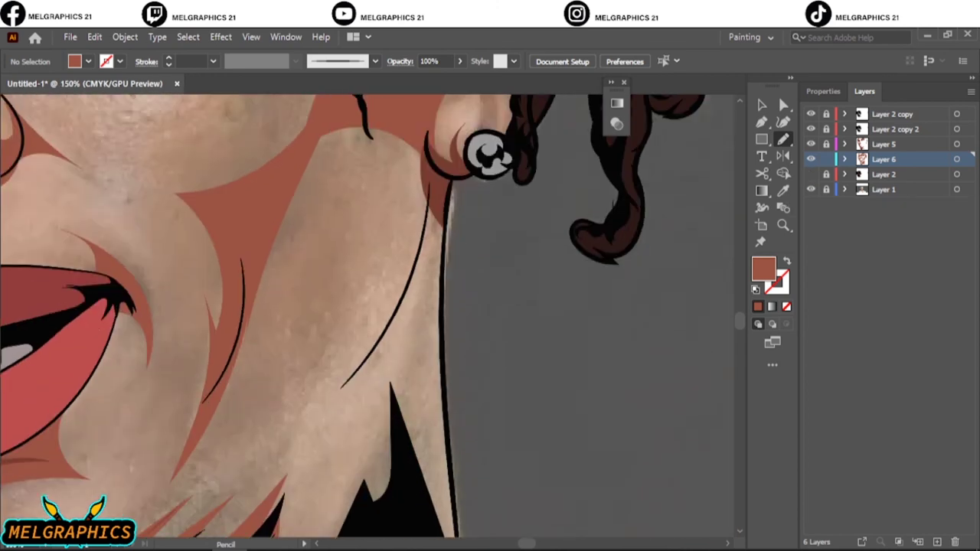
{"action": "left_click_drag", "start_coordinate": [325, 111], "coordinate": [305, 168]}
{"action": "scroll", "coordinate": [368, 314], "scroll_direction": "down", "scroll_amount": 3}
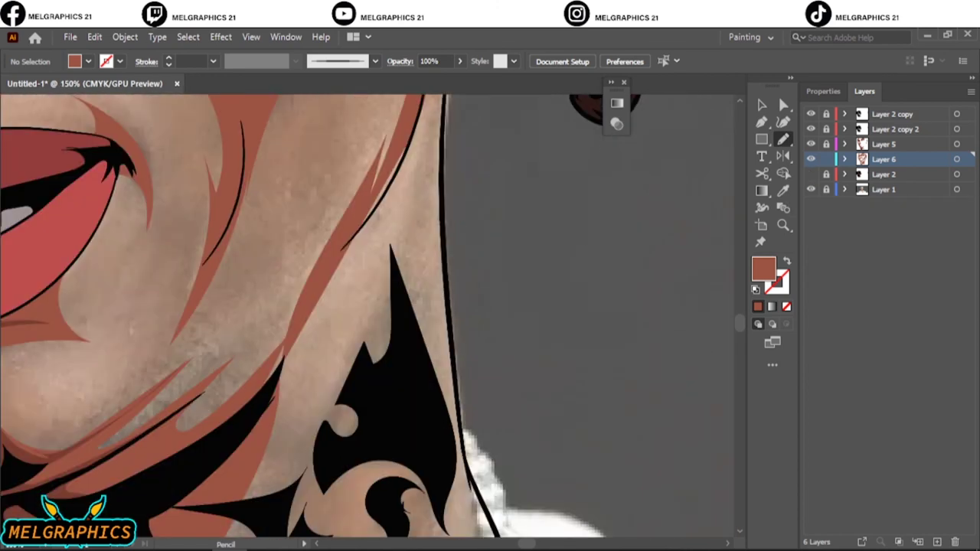
{"action": "left_click_drag", "start_coordinate": [348, 214], "coordinate": [184, 425]}
{"action": "key", "text": "ctrl+0"}
{"action": "left_click", "coordinate": [811, 174]}
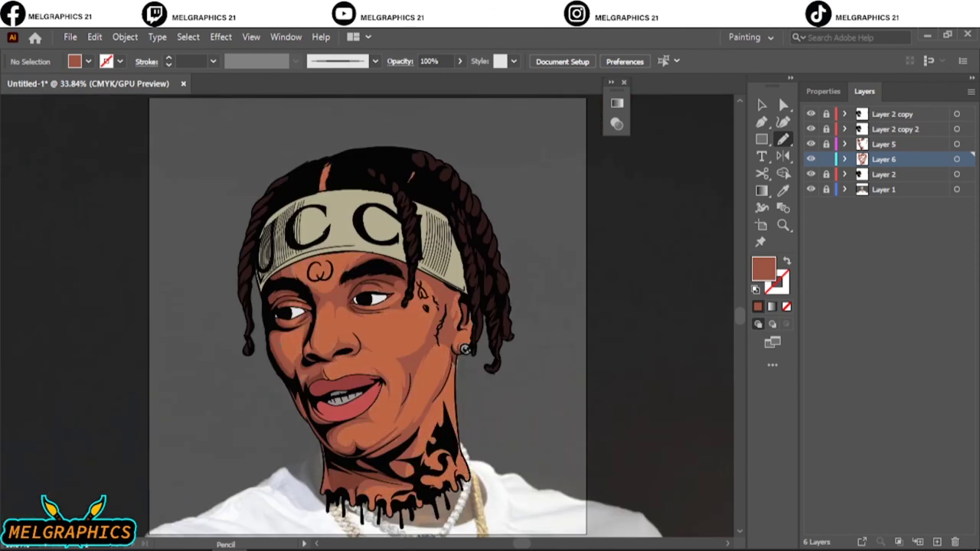
{"action": "left_click", "coordinate": [811, 189]}
- Apply Recolor Artwork to all Layer 6 shadow shapes and deselect them
{"action": "key", "text": "ctrl+a"}
{"action": "scroll", "coordinate": [353, 306], "scroll_direction": "up", "scroll_amount": 4}
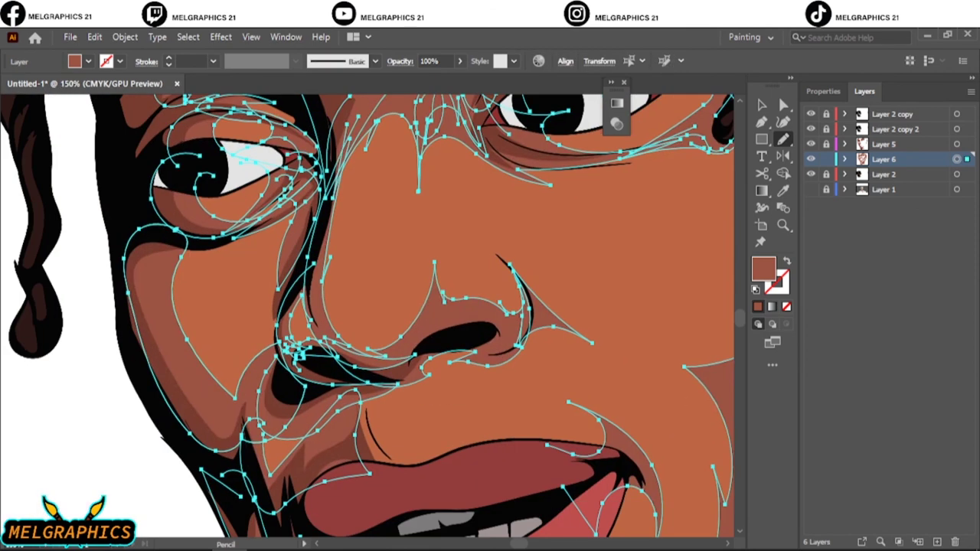
{"action": "left_click", "coordinate": [94, 37]}
{"action": "left_click", "coordinate": [368, 460]}
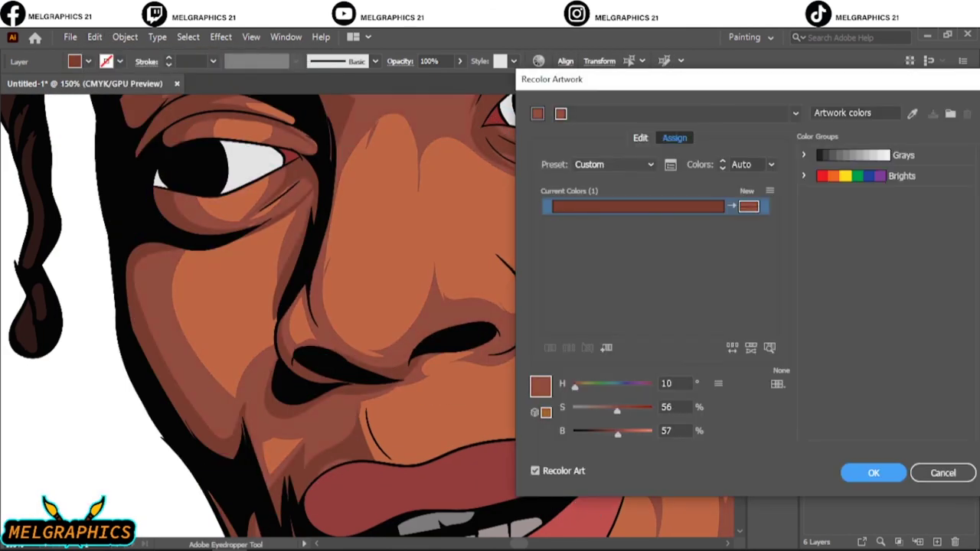
{"action": "key", "text": "Return"}
{"action": "key", "text": "ctrl+0"}
{"action": "key", "text": "ctrl+shift+a"}
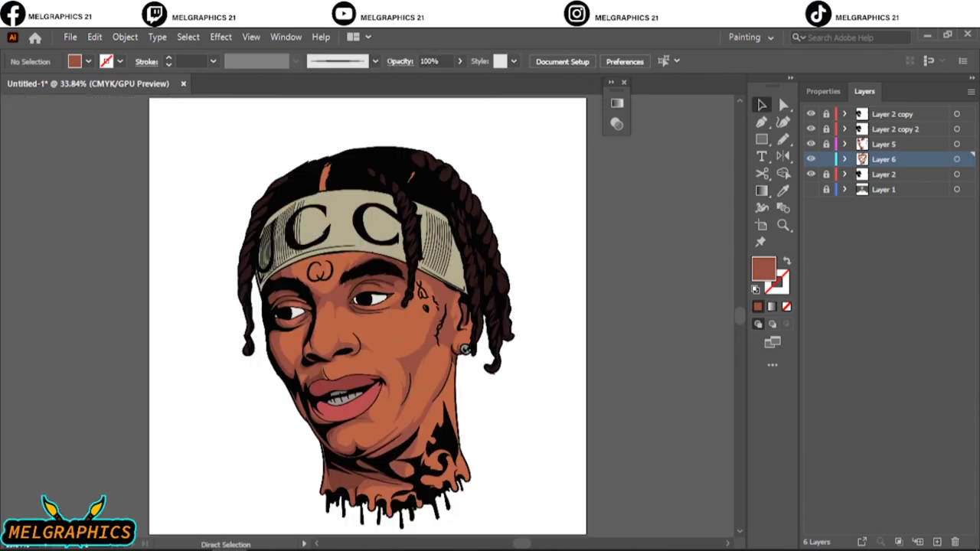
- Create Layer 7 and eyedropper the orange skin colour as the fill
{"action": "left_click", "coordinate": [883, 174]}
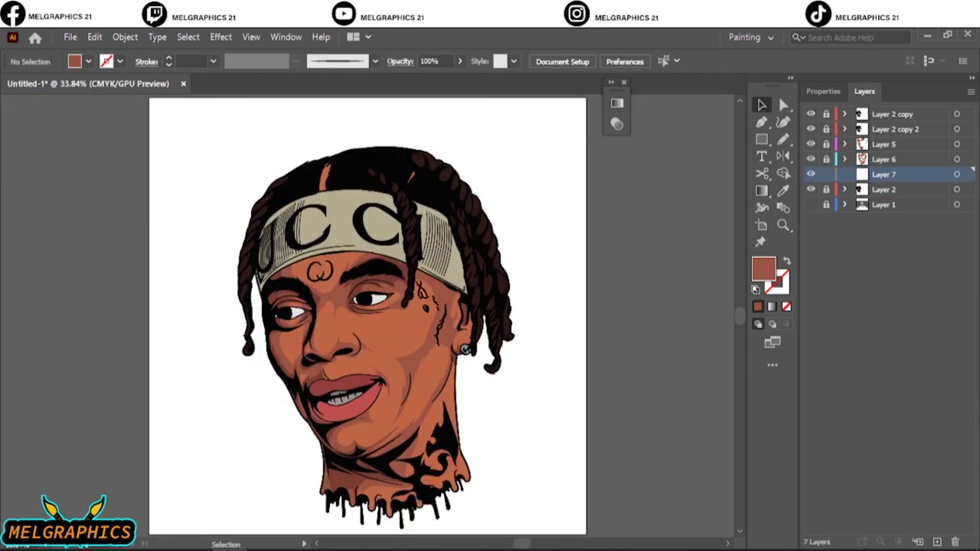
{"action": "key", "text": "i"}
{"action": "left_click", "coordinate": [404, 401]}
{"action": "scroll", "coordinate": [403, 401], "scroll_direction": "up", "scroll_amount": 5}
{"action": "double_click", "coordinate": [764, 268]}
{"action": "key", "text": "Return"}
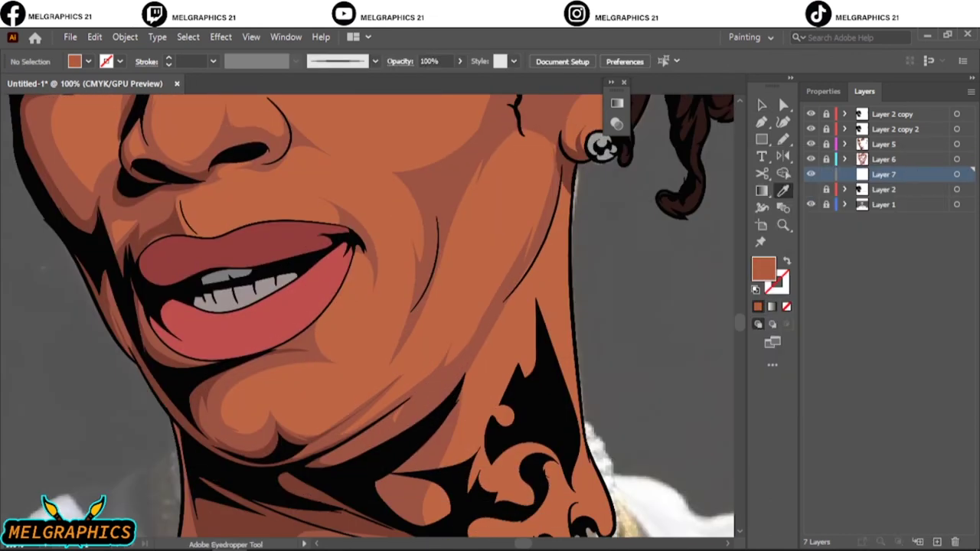
- Pencil an orange skin-tone shape over the chin beside the mouth
{"action": "key", "text": "ctrl+equal"}
{"action": "key", "text": "n"}
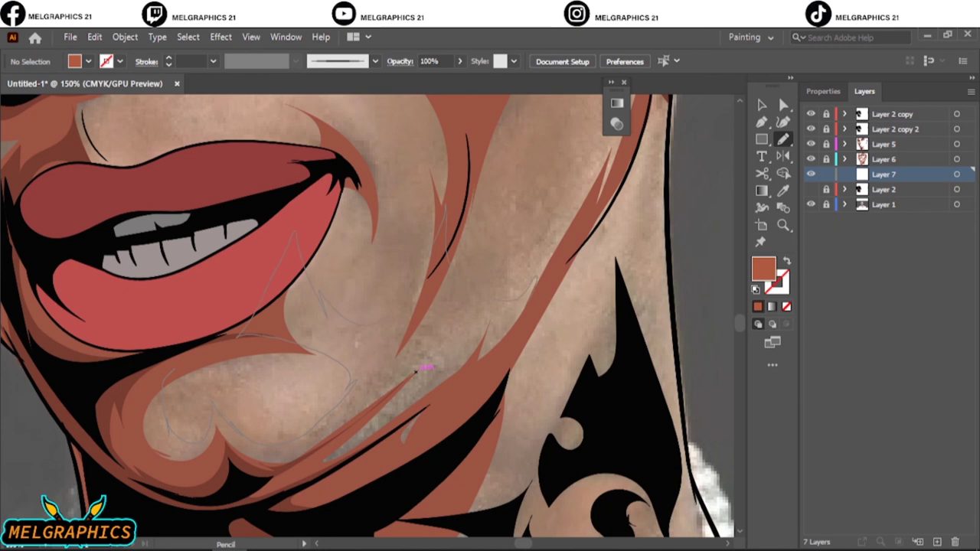
{"action": "left_click_drag", "start_coordinate": [416, 371], "coordinate": [416, 371]}
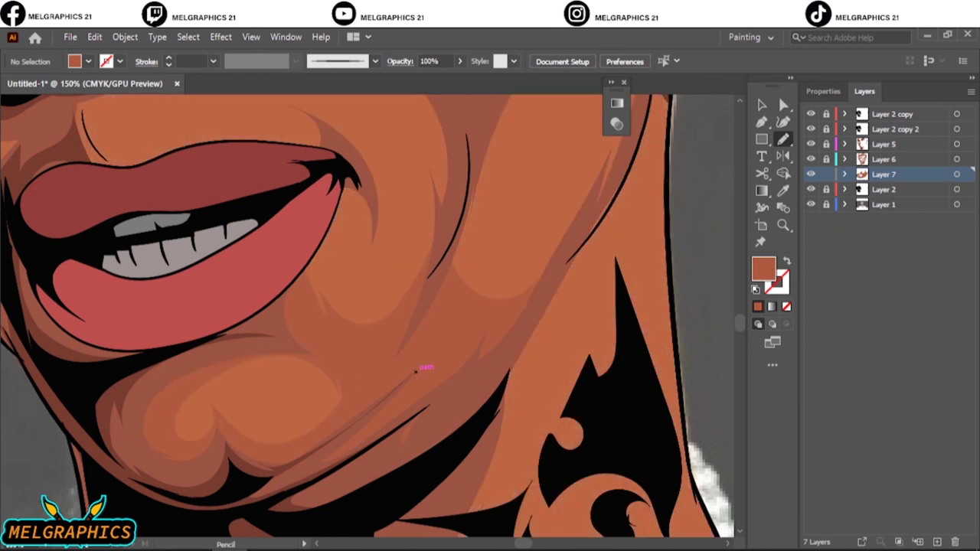
{"action": "key", "text": "i"}
{"action": "left_click", "coordinate": [94, 36]}
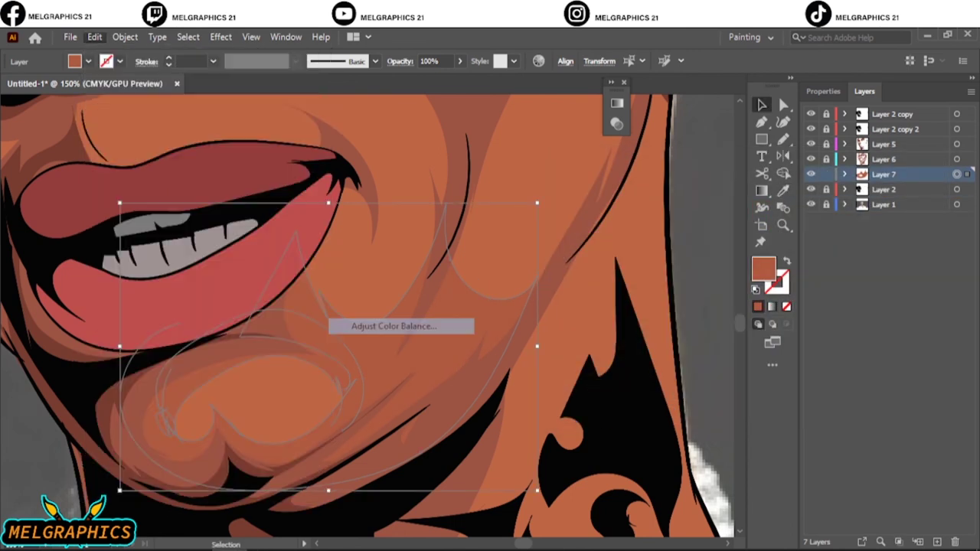
- Lighten the chin colour with Adjust Color Balance: Cyan 2, Magenta -3, Yellow -1, Black -7
{"action": "left_click", "coordinate": [620, 440]}
{"action": "key", "text": "Down"}
{"action": "key", "text": "Down"}
{"action": "key", "text": "Down"}
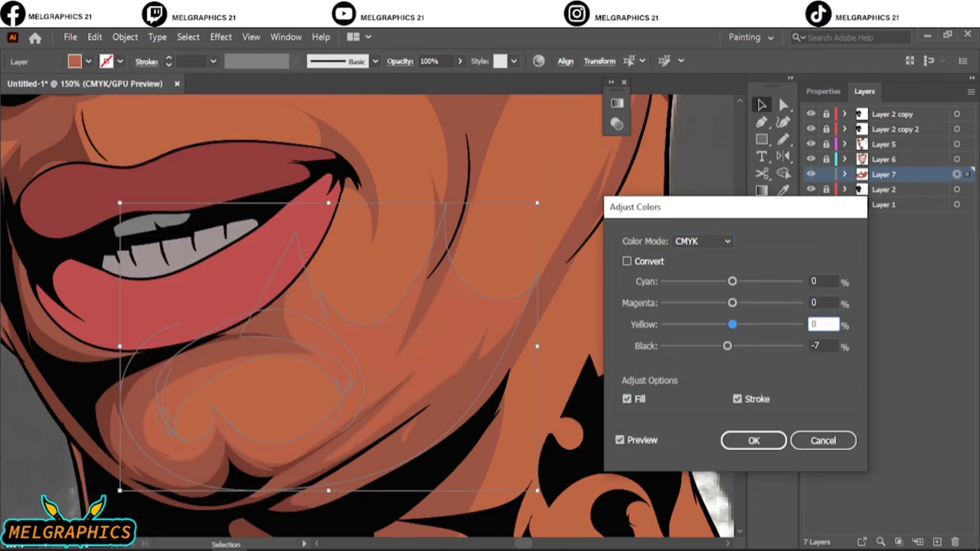
{"action": "key", "text": "Down"}
{"action": "key", "text": "shift+Tab"}
{"action": "key", "text": "Down"}
{"action": "key", "text": "Down"}
{"action": "key", "text": "Down"}
{"action": "key", "text": "shift+Tab"}
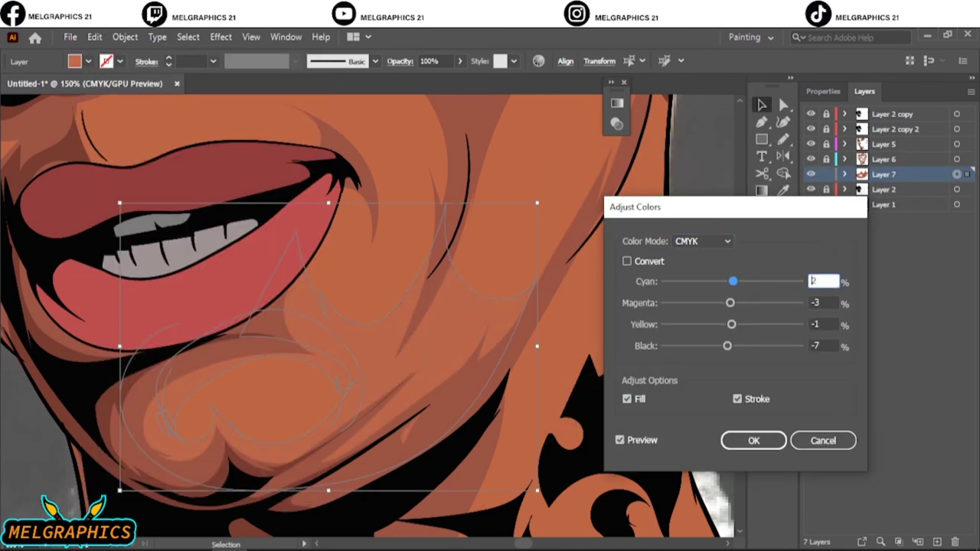
{"action": "key", "text": "Return"}
- With the photo visible, pencil skin-tone shapes over the lower and upper cheek and a thin jaw stroke
{"action": "key", "text": "ctrl+shift+a"}
{"action": "key", "text": "ctrl+0"}
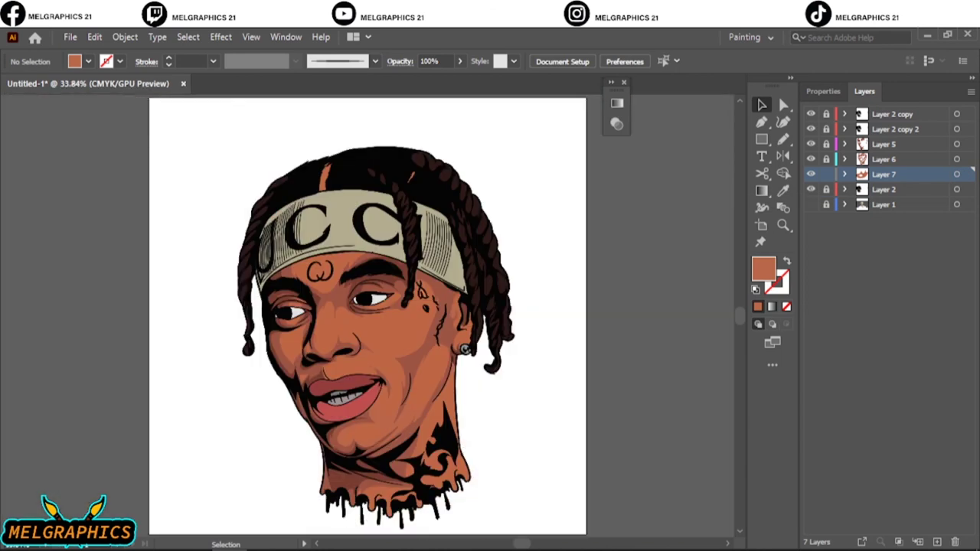
{"action": "left_click", "coordinate": [811, 204]}
{"action": "key", "text": "ctrl+1"}
{"action": "key", "text": "n"}
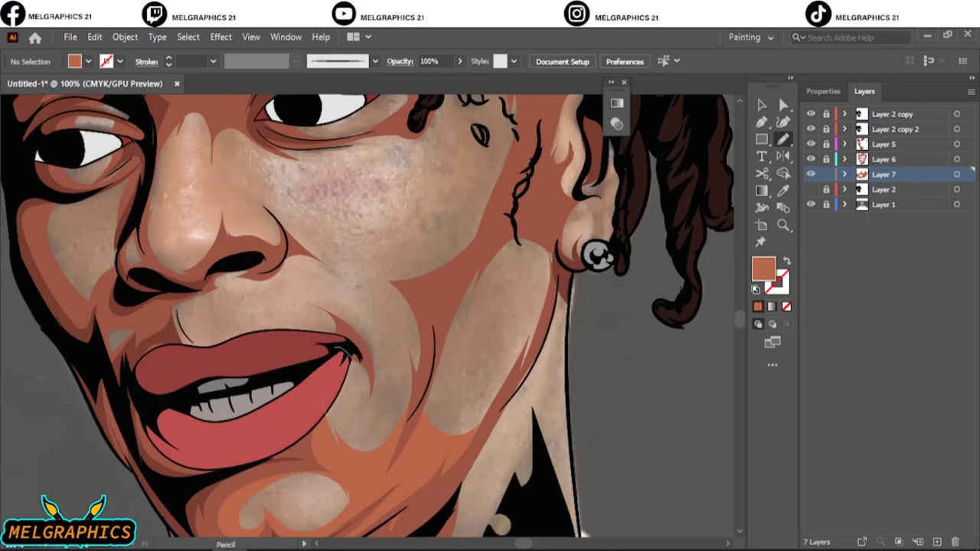
{"action": "left_click_drag", "start_coordinate": [337, 353], "coordinate": [299, 304]}
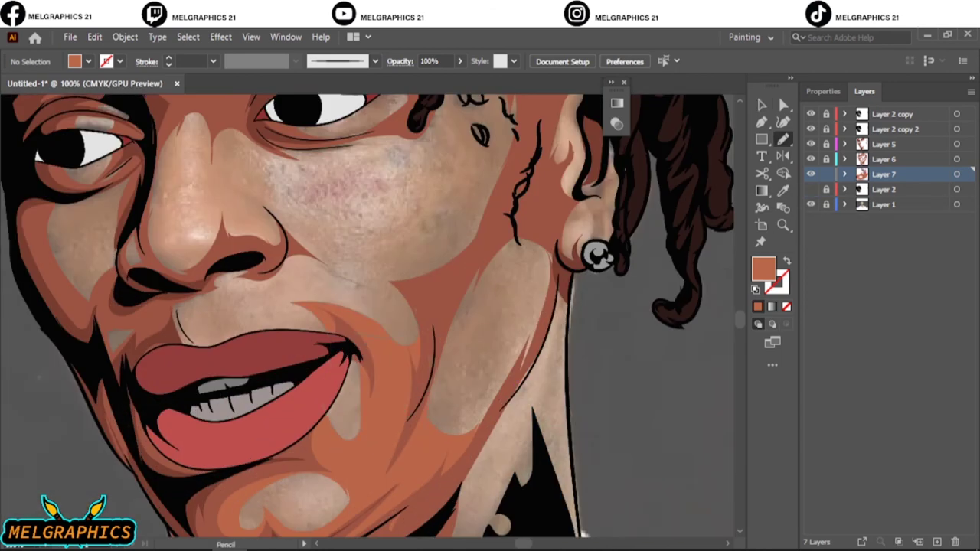
{"action": "left_click_drag", "start_coordinate": [429, 229], "coordinate": [291, 322]}
{"action": "left_click_drag", "start_coordinate": [460, 230], "coordinate": [437, 433]}
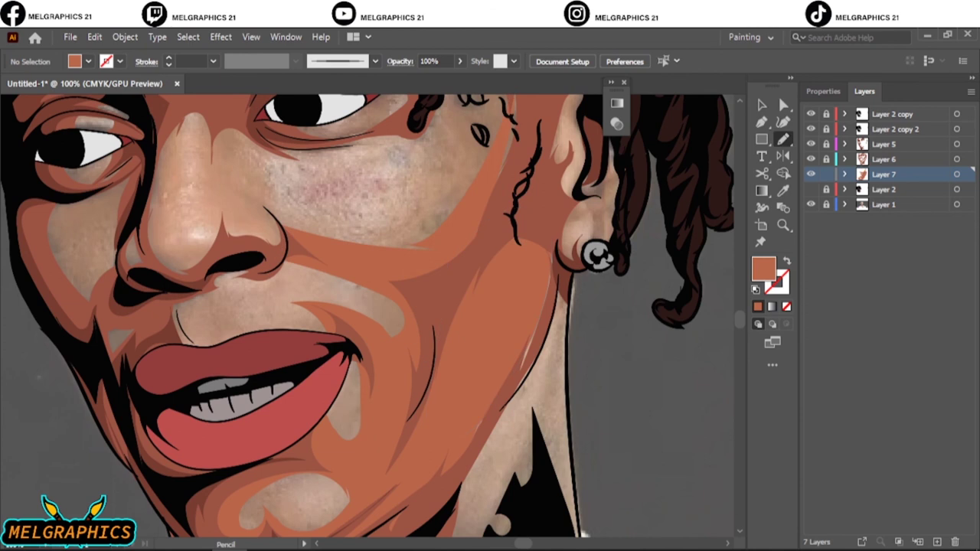
{"action": "key", "text": "ctrl+z"}
{"action": "left_click_drag", "start_coordinate": [524, 310], "coordinate": [515, 361]}
- Pencil a skin-tone shape around the nose and under the eye, then restore the white background
{"action": "scroll", "coordinate": [368, 314], "scroll_direction": "down", "scroll_amount": 5}
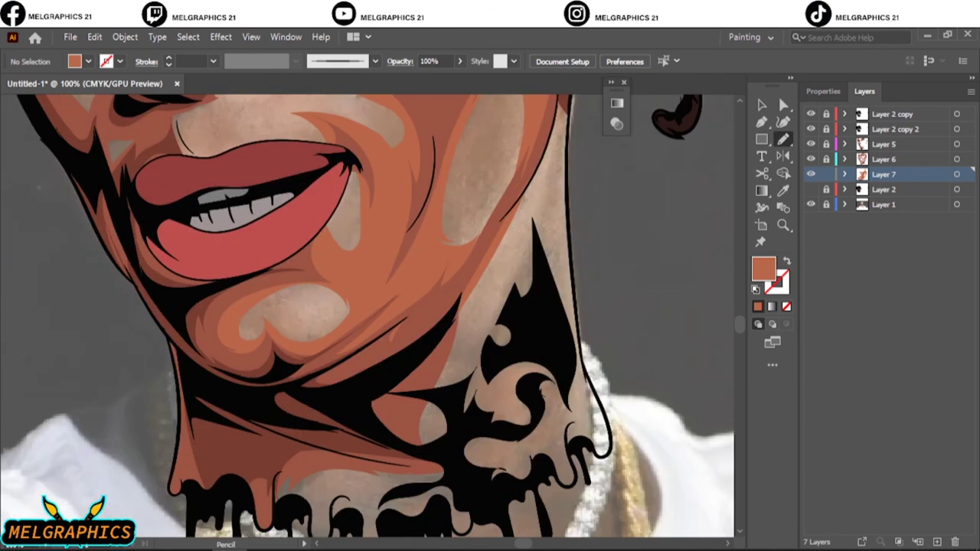
{"action": "key", "text": "ctrl+0"}
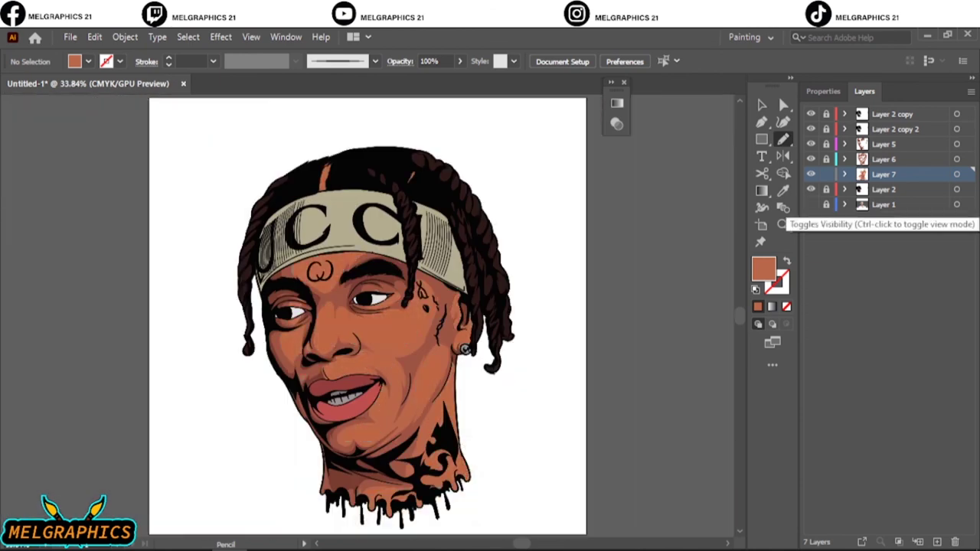
{"action": "key", "text": "ctrl+1"}
{"action": "left_click", "coordinate": [811, 189]}
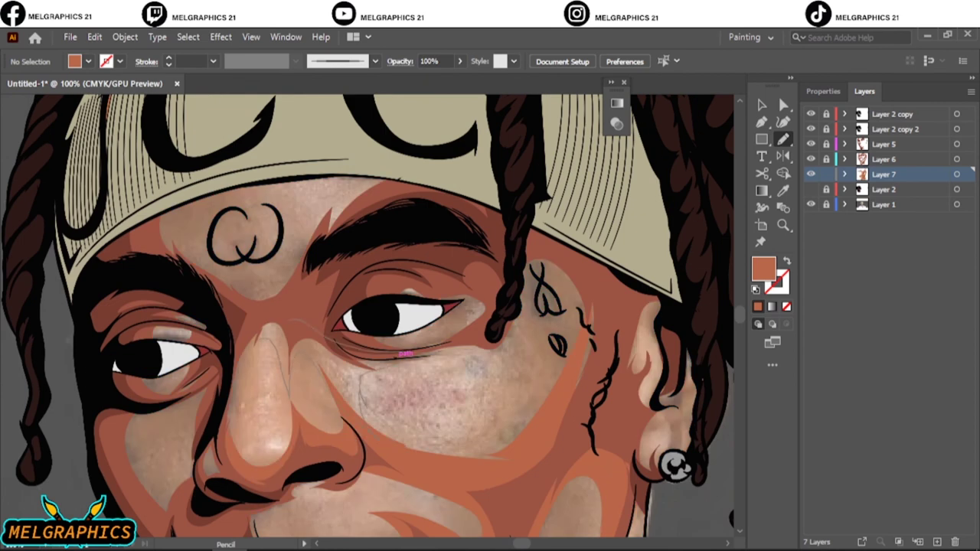
{"action": "left_click_drag", "start_coordinate": [337, 344], "coordinate": [405, 352]}
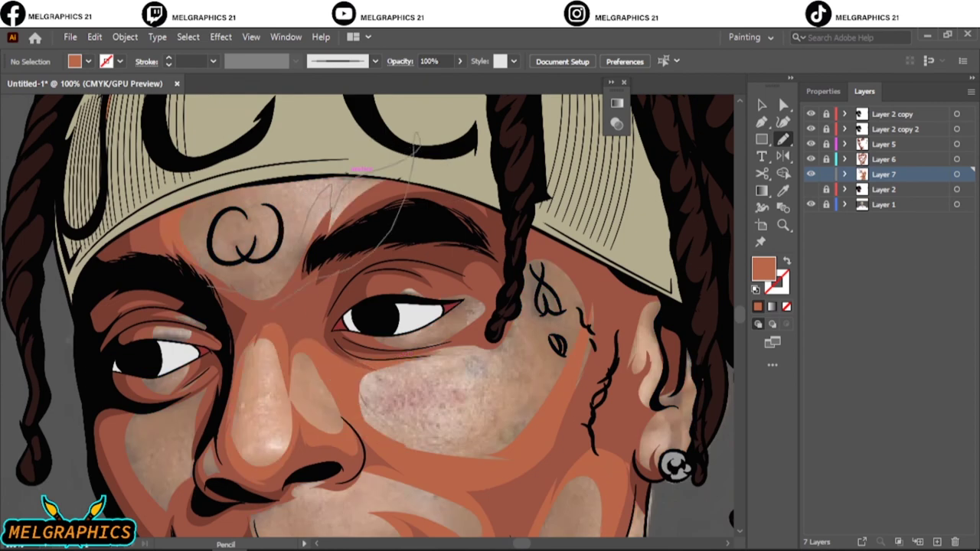
{"action": "key", "text": "ctrl+0"}
{"action": "left_click", "coordinate": [811, 205]}
{"action": "left_click", "coordinate": [811, 189]}
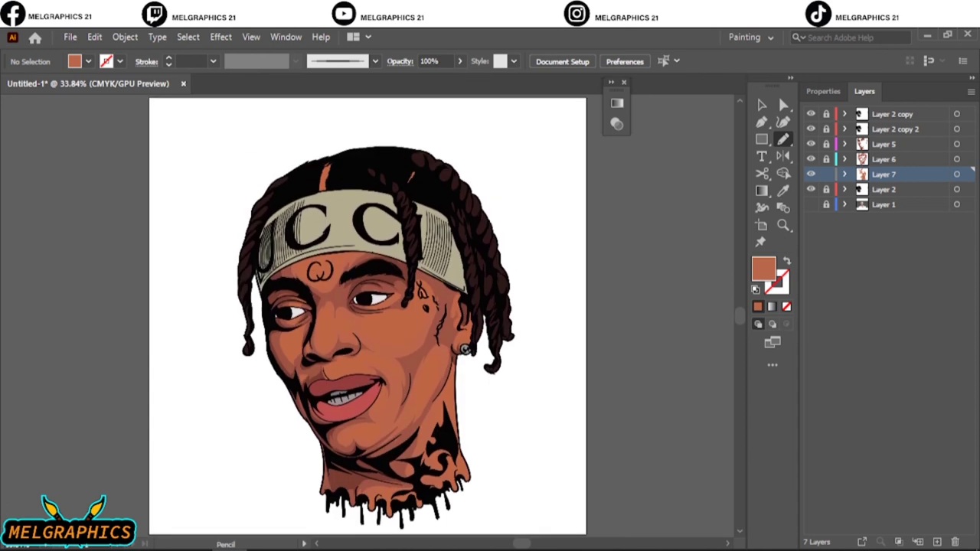
- On new Layer 8, pencil a curved highlight on the cheek below the right eye
{"action": "key", "text": "ctrl+l"}
{"action": "key", "text": "i"}
{"action": "key", "text": "ctrl+plus"}
{"action": "key", "text": "ctrl+plus"}
{"action": "key", "text": "ctrl+plus"}
{"action": "key", "text": "ctrl+plus"}
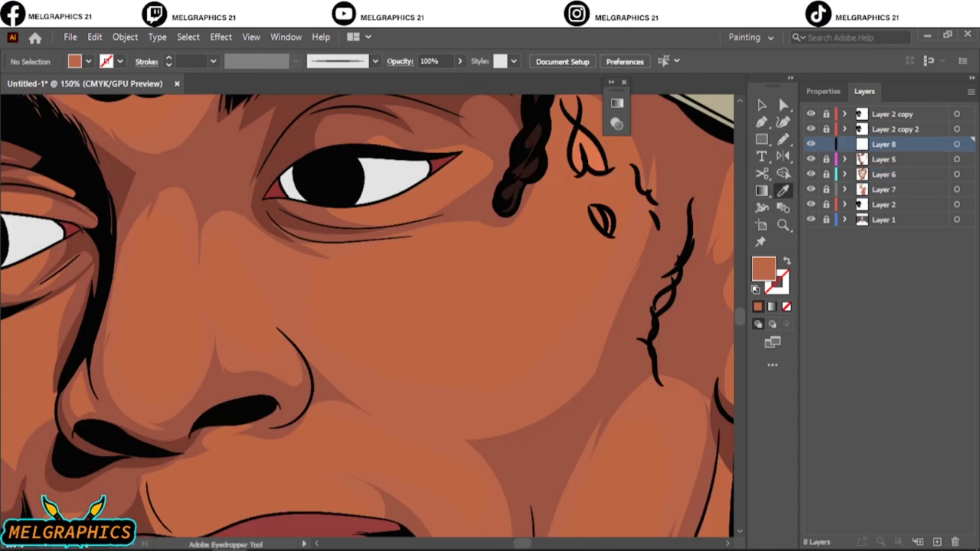
{"action": "key", "text": "n"}
{"action": "left_click", "coordinate": [811, 205]}
{"action": "left_click_drag", "start_coordinate": [502, 249], "coordinate": [460, 259]}
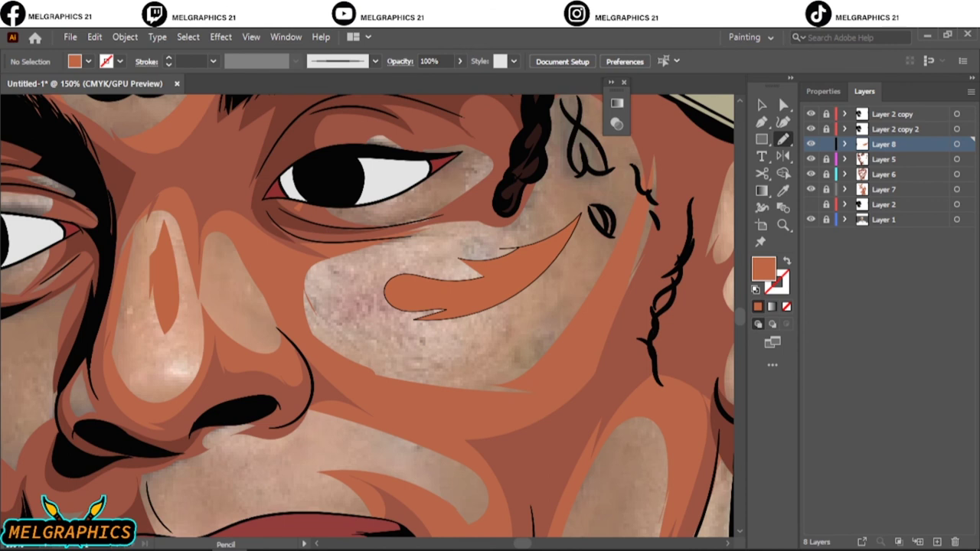
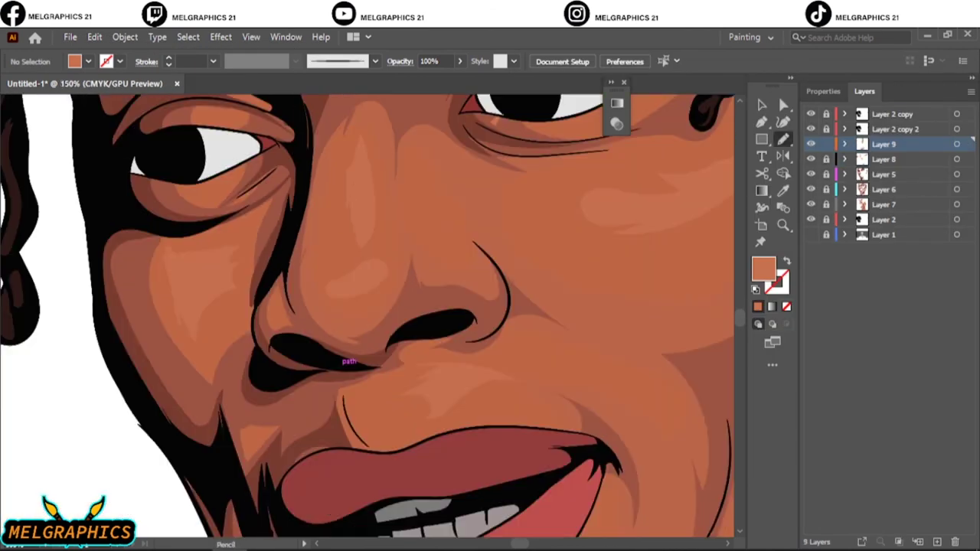
- Lower the whole portrait's saturation to 50 using Recolor Artwork
{"action": "scroll", "coordinate": [349, 361], "scroll_direction": "up", "scroll_amount": 5}
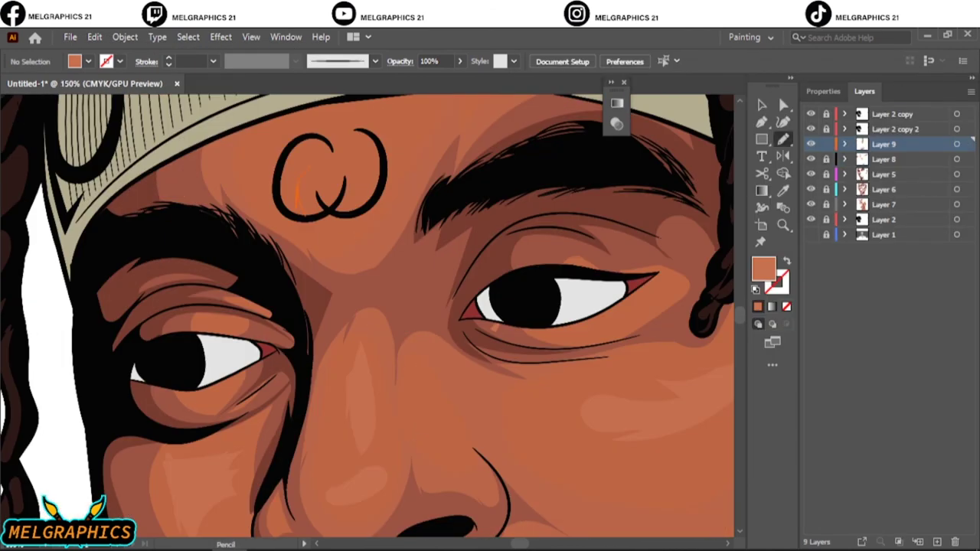
{"action": "left_click_drag", "start_coordinate": [302, 197], "coordinate": [180, 132]}
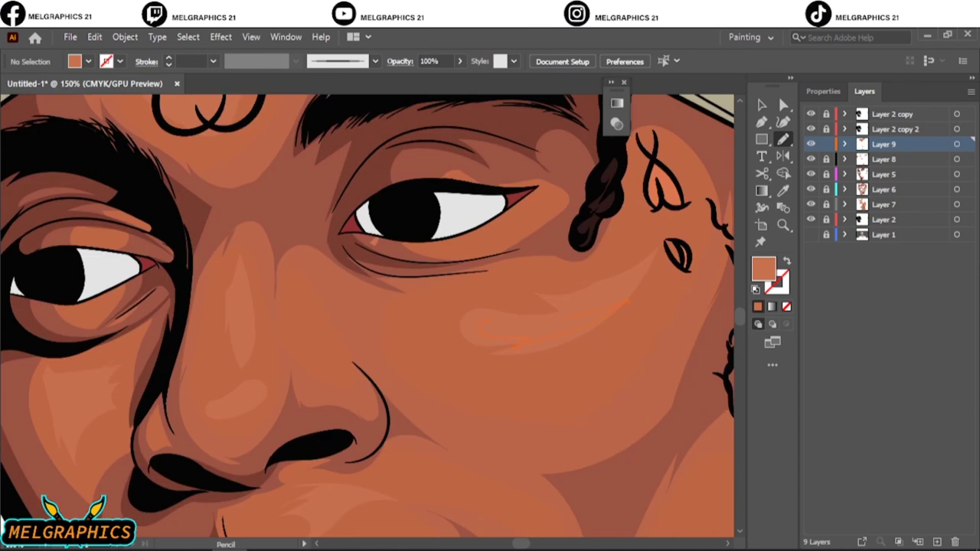
{"action": "scroll", "coordinate": [367, 316], "scroll_direction": "down", "scroll_amount": 6}
{"action": "scroll", "coordinate": [368, 316], "scroll_direction": "down", "scroll_amount": 3}
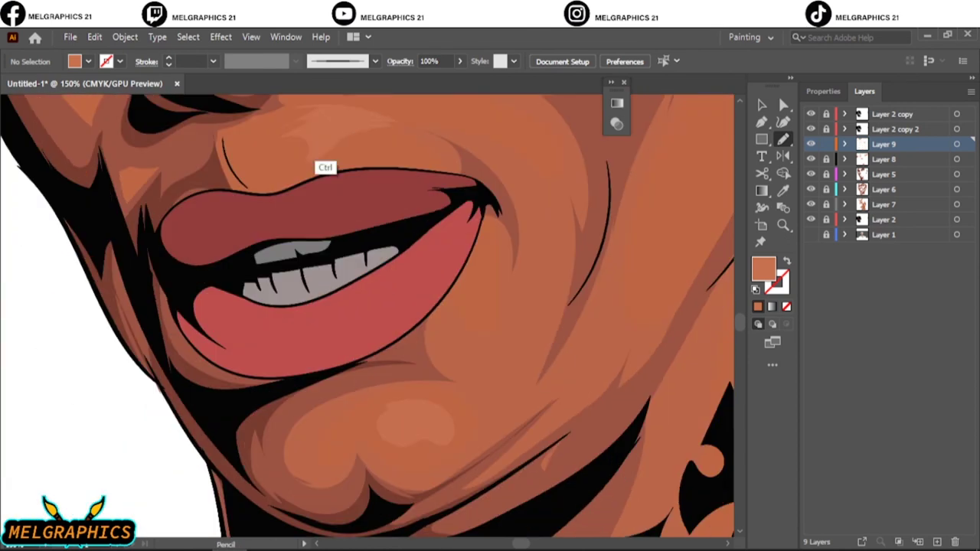
{"action": "key", "text": "ctrl+0"}
{"action": "key", "text": "ctrl+a"}
{"action": "left_click", "coordinate": [94, 37]}
{"action": "left_click", "coordinate": [367, 286]}
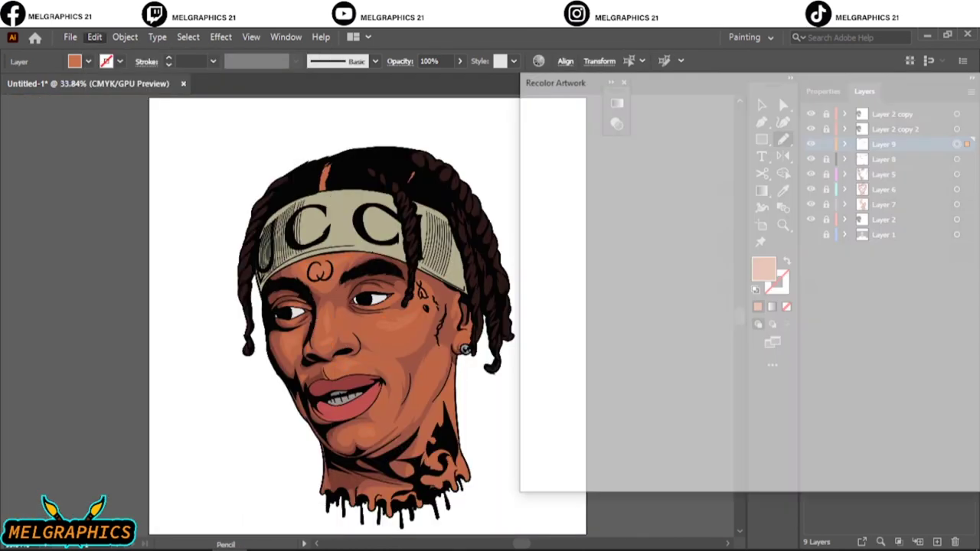
{"action": "type", "text": "50"}
{"action": "key", "text": "Return"}
{"action": "key", "text": "Return"}
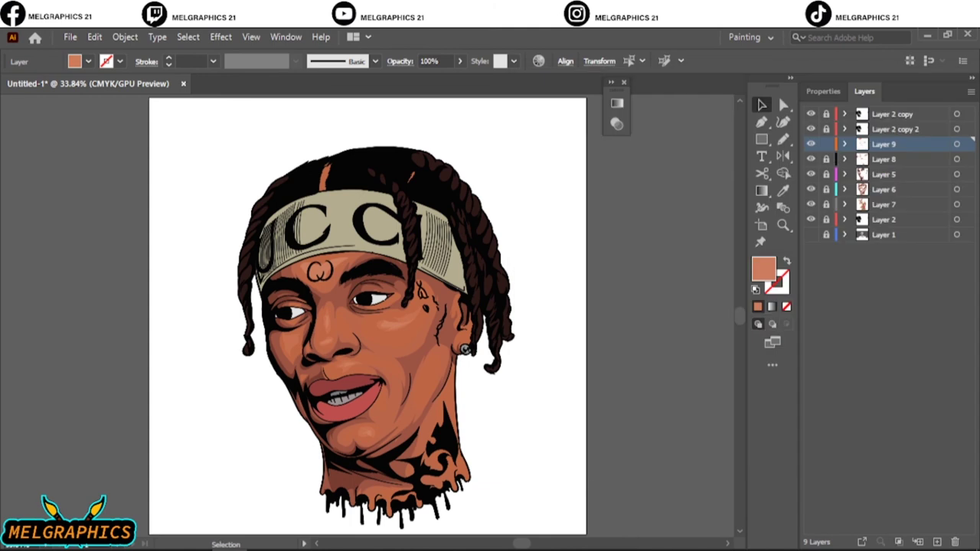
{"action": "key", "text": "ctrl+shift+a"}
- Pencil a lighter skin highlight shape along the jawline
{"action": "scroll", "coordinate": [294, 405], "scroll_direction": "up", "scroll_amount": 4}
{"action": "key", "text": "n"}
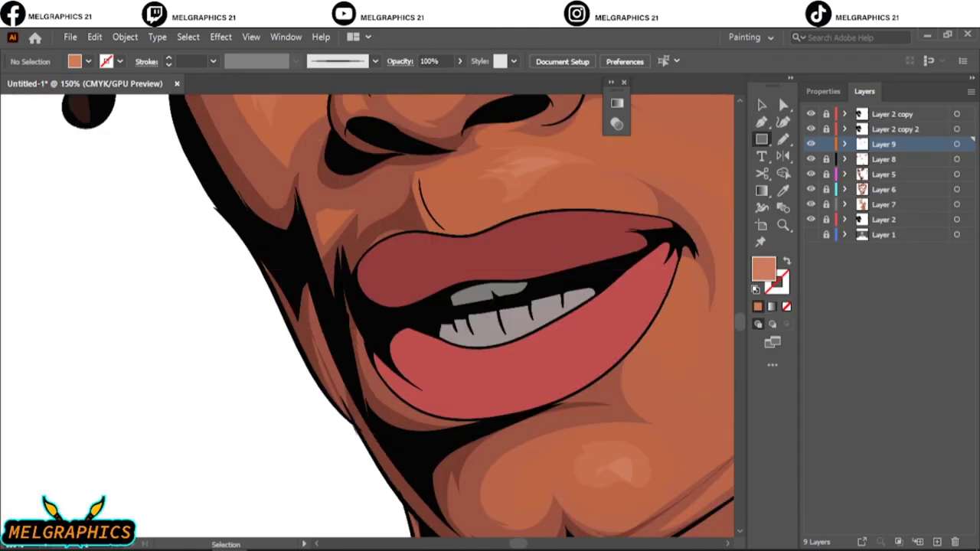
{"action": "left_click_drag", "start_coordinate": [337, 420], "coordinate": [259, 254]}
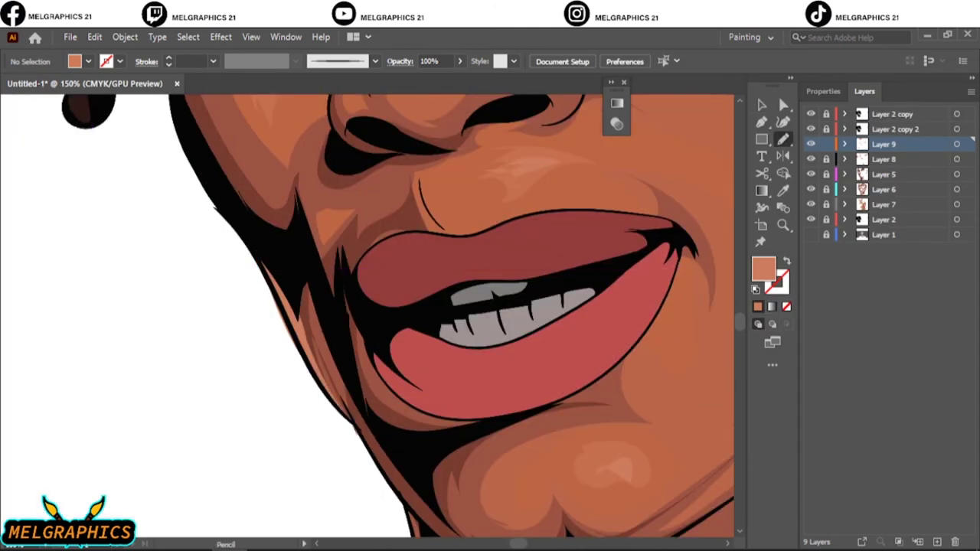
{"action": "scroll", "coordinate": [368, 314], "scroll_direction": "down", "scroll_amount": 3}
{"action": "scroll", "coordinate": [367, 314], "scroll_direction": "down", "scroll_amount": 1}
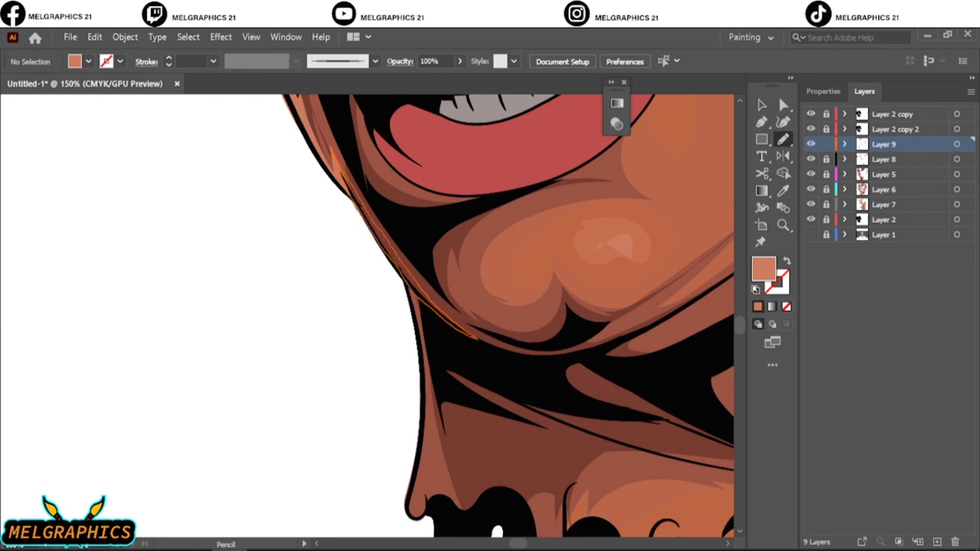
{"action": "scroll", "coordinate": [469, 336], "scroll_direction": "down", "scroll_amount": 5}
- Pick a new, lighter fill colour for the jaw highlight in the Color Picker
{"action": "key", "text": "v"}
{"action": "scroll", "coordinate": [363, 235], "scroll_direction": "up", "scroll_amount": 5}
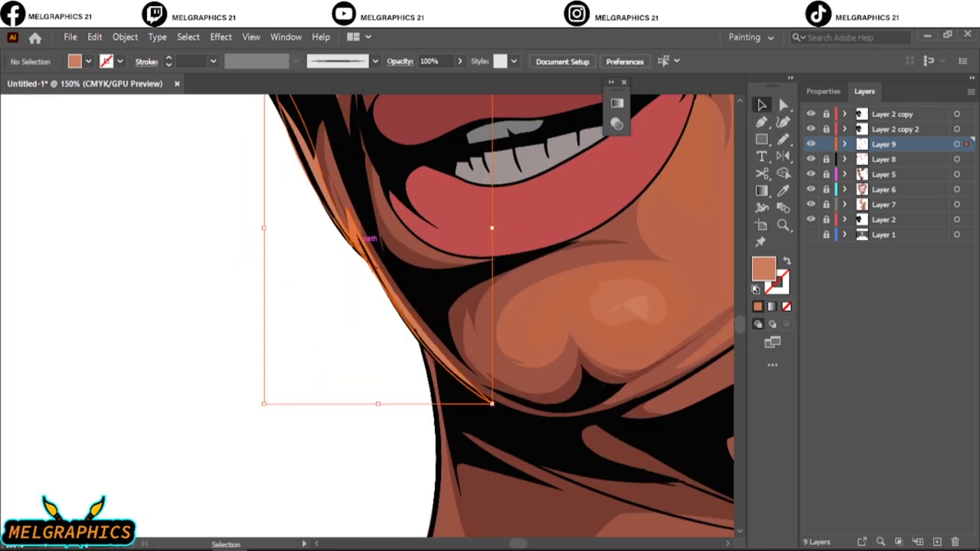
{"action": "double_click", "coordinate": [763, 268]}
{"action": "left_click", "coordinate": [647, 224]}
{"action": "left_click", "coordinate": [896, 201]}
{"action": "scroll", "coordinate": [321, 374], "scroll_direction": "down", "scroll_amount": 2}
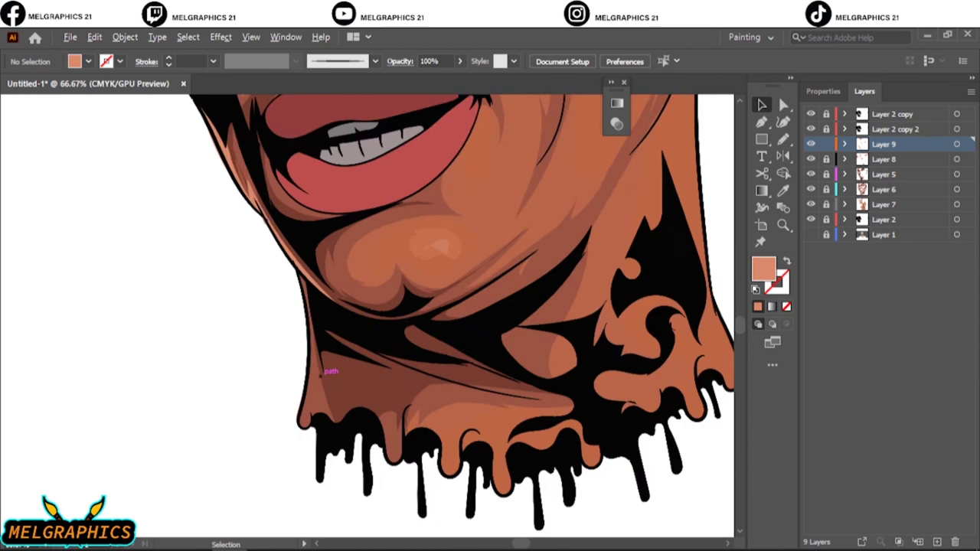
{"action": "scroll", "coordinate": [321, 374], "scroll_direction": "up", "scroll_amount": 2}
{"action": "key", "text": "n"}
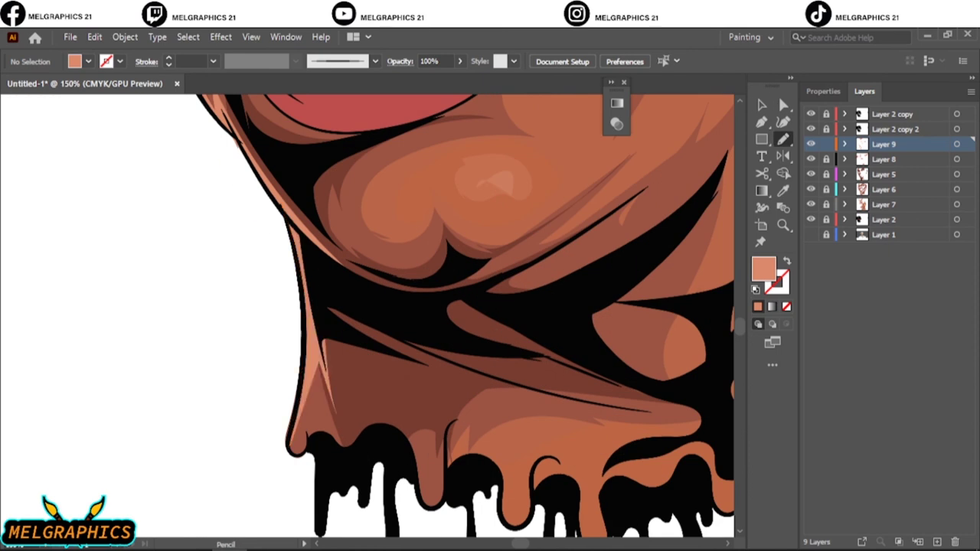
{"action": "key", "text": "ctrl+0"}
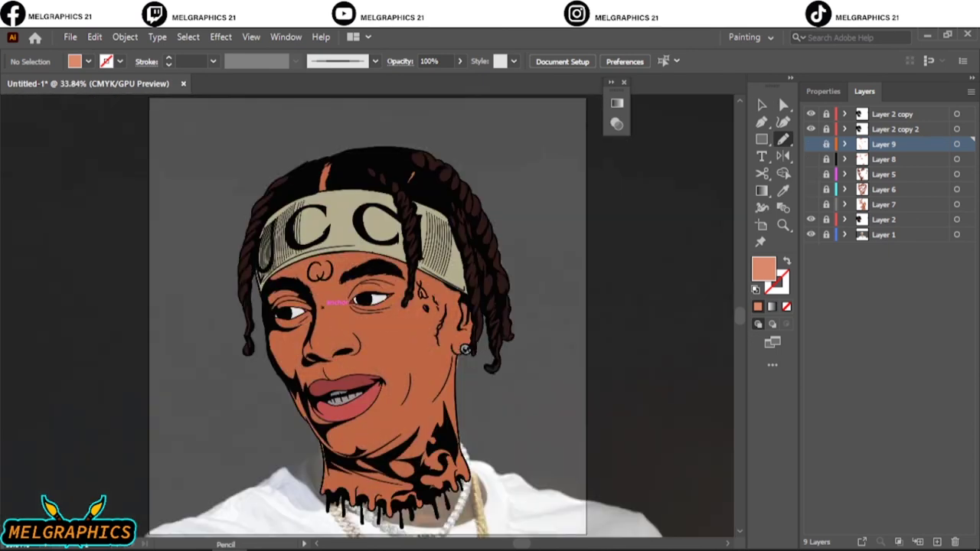
{"action": "scroll", "coordinate": [360, 399], "scroll_direction": "up", "scroll_amount": 5}
- Sample the lip red, darken it, and pencil a shadow along the lower lip
{"action": "key", "text": "i"}
{"action": "left_click", "coordinate": [429, 429]}
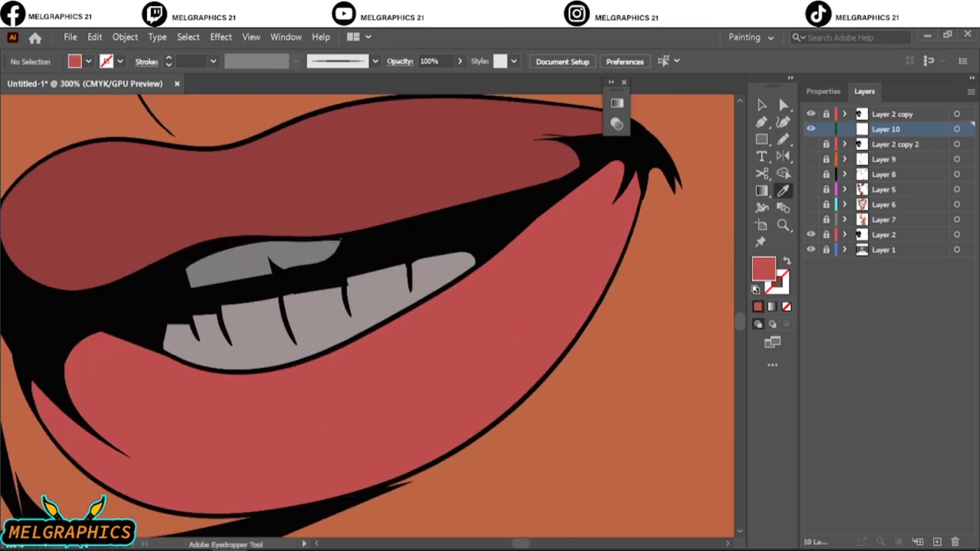
{"action": "double_click", "coordinate": [764, 268]}
{"action": "left_click", "coordinate": [909, 204]}
{"action": "left_click", "coordinate": [811, 234]}
{"action": "key", "text": "n"}
{"action": "left_click_drag", "start_coordinate": [140, 333], "coordinate": [114, 415]}
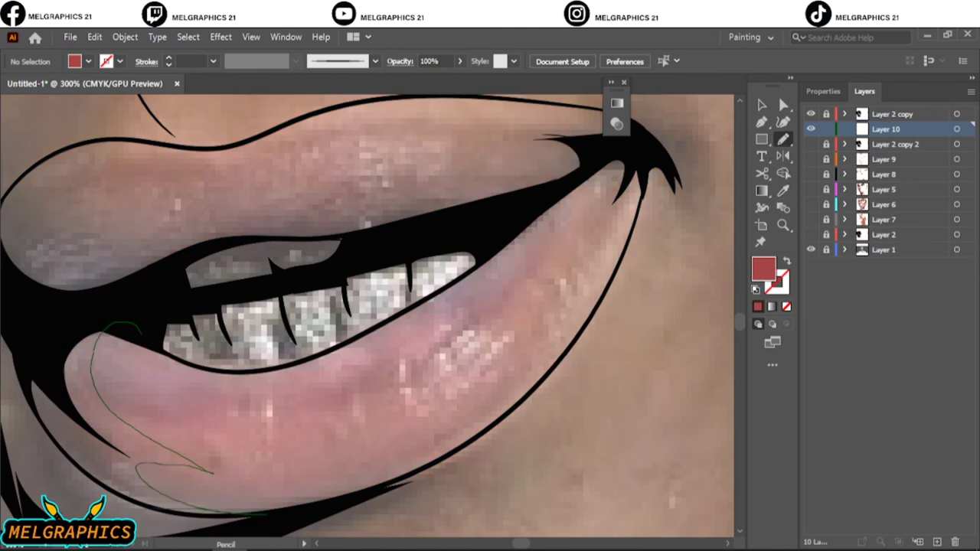
{"action": "left_click_drag", "start_coordinate": [261, 513], "coordinate": [100, 334]}
- Adjust the lower lip shadow's fill to a deeper red
{"action": "left_click", "coordinate": [811, 234]}
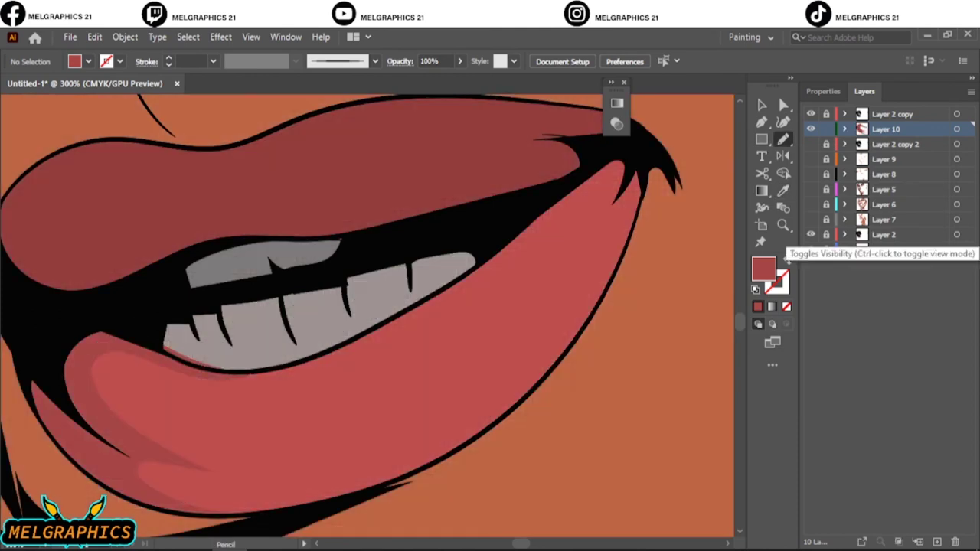
{"action": "left_click", "coordinate": [957, 129]}
{"action": "double_click", "coordinate": [763, 268]}
{"action": "left_click", "coordinate": [894, 204]}
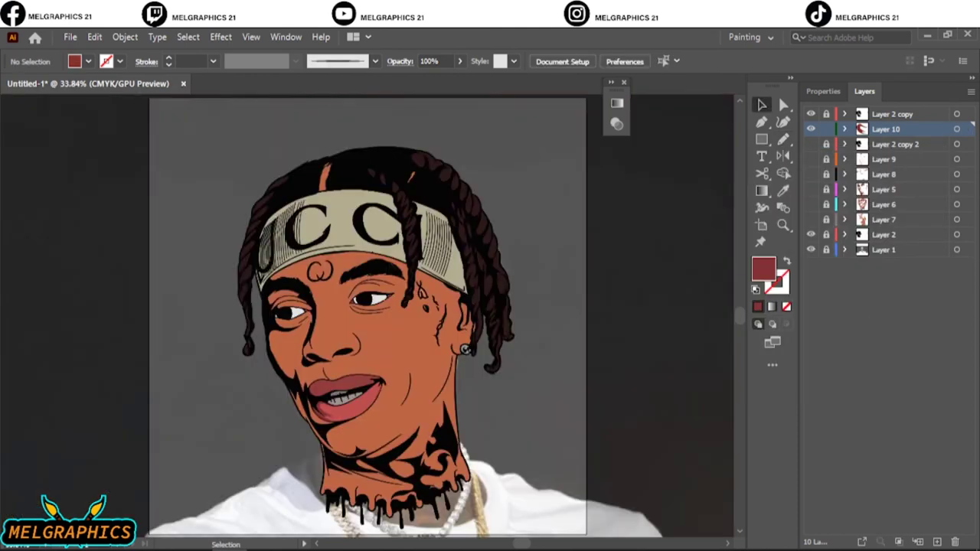
{"action": "key", "text": "Return"}
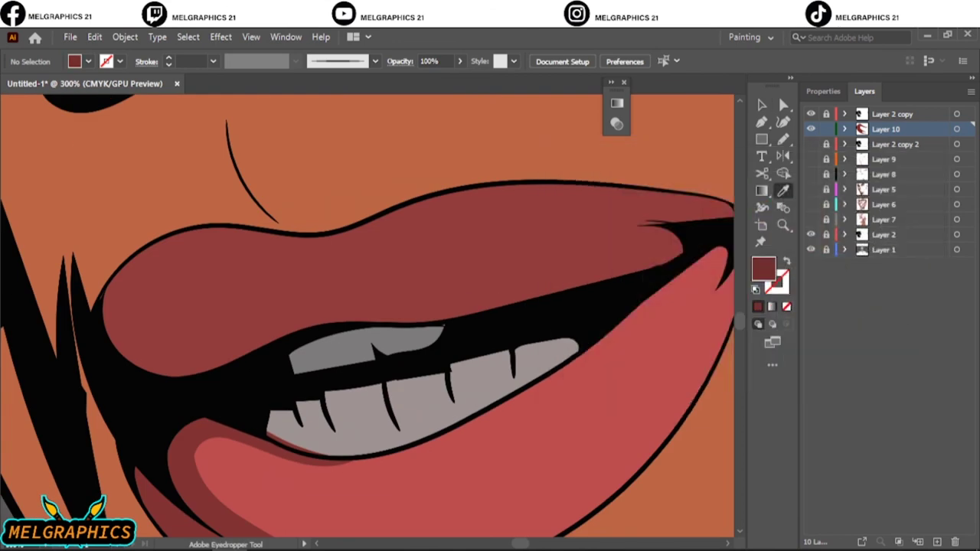
- Draw a darker red shadow shape on the upper lip
{"action": "left_click", "coordinate": [811, 234]}
{"action": "key", "text": "n"}
{"action": "left_click_drag", "start_coordinate": [434, 278], "coordinate": [358, 268]}
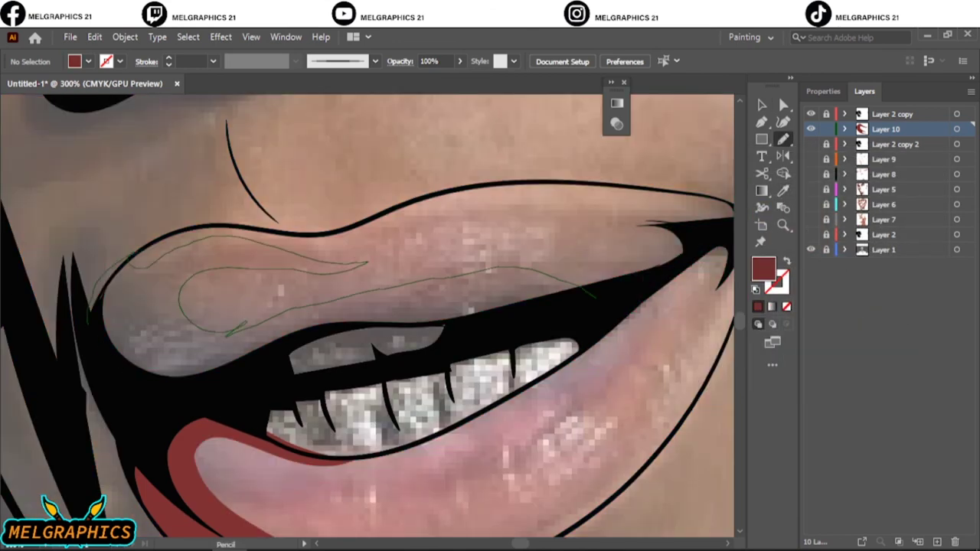
{"action": "key", "text": "ctrl+0"}
{"action": "left_click", "coordinate": [811, 235]}
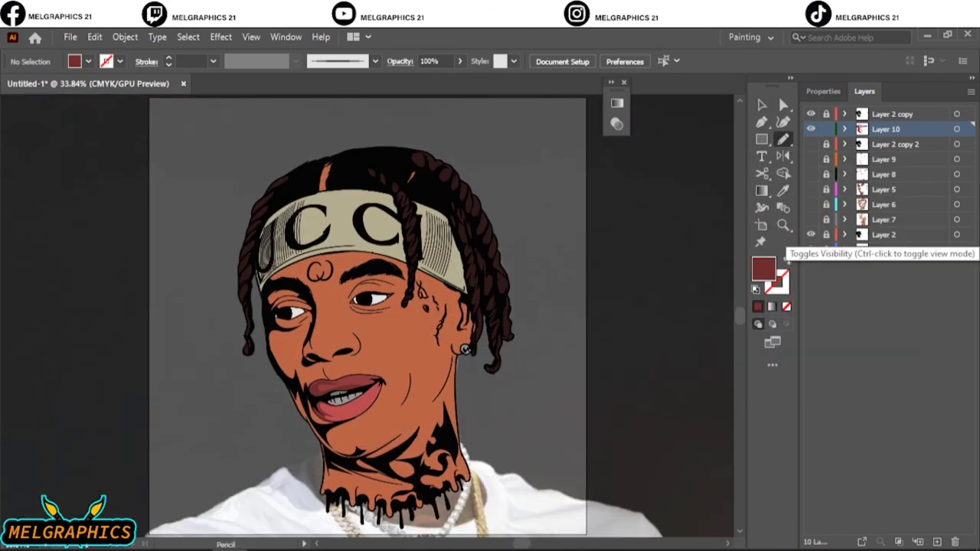
{"action": "left_click", "coordinate": [811, 234]}
{"action": "scroll", "coordinate": [345, 391], "scroll_direction": "up", "scroll_amount": 10}
- Sample the teeth grey and set the fill to darker grey 756C6C
{"action": "key", "text": "i"}
{"action": "left_click", "coordinate": [383, 345]}
{"action": "left_click", "coordinate": [811, 234]}
{"action": "double_click", "coordinate": [763, 268]}
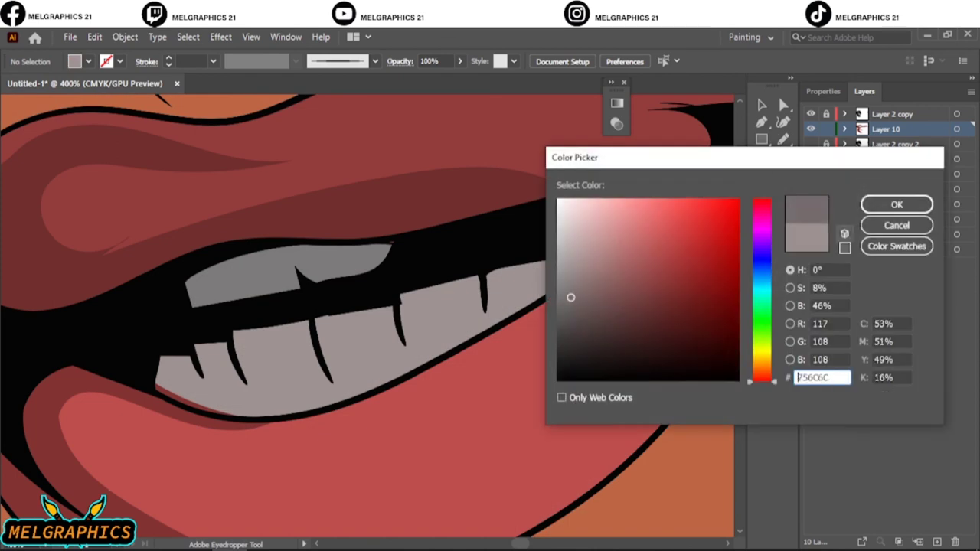
{"action": "key", "text": "Return"}
{"action": "key", "text": "n"}
- Pencil grey shadow shapes on and between the lower and upper teeth
{"action": "left_click_drag", "start_coordinate": [172, 337], "coordinate": [222, 398]}
{"action": "left_click_drag", "start_coordinate": [207, 352], "coordinate": [257, 409]}
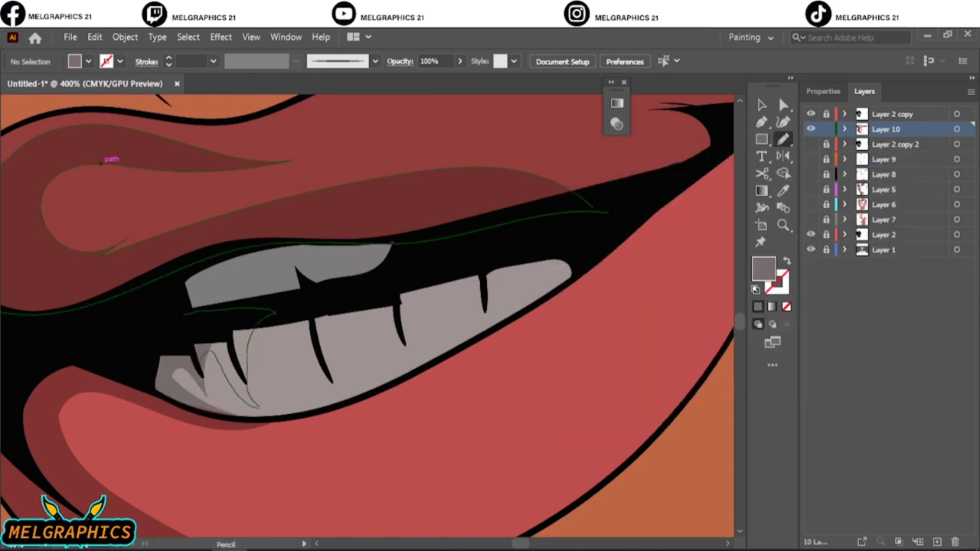
{"action": "left_click_drag", "start_coordinate": [184, 337], "coordinate": [256, 406]}
{"action": "mouse_move", "coordinate": [314, 314]}
{"action": "left_mouse_down"}
{"action": "mouse_move", "coordinate": [337, 391]}
{"action": "mouse_move", "coordinate": [409, 358]}
{"action": "left_mouse_up"}
{"action": "left_click_drag", "start_coordinate": [406, 302], "coordinate": [490, 276]}
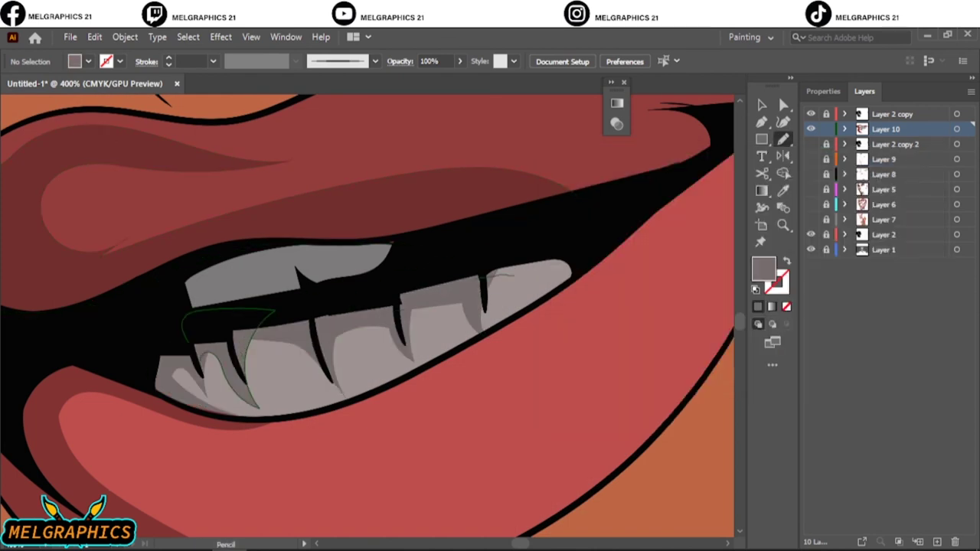
{"action": "left_click_drag", "start_coordinate": [299, 288], "coordinate": [387, 269]}
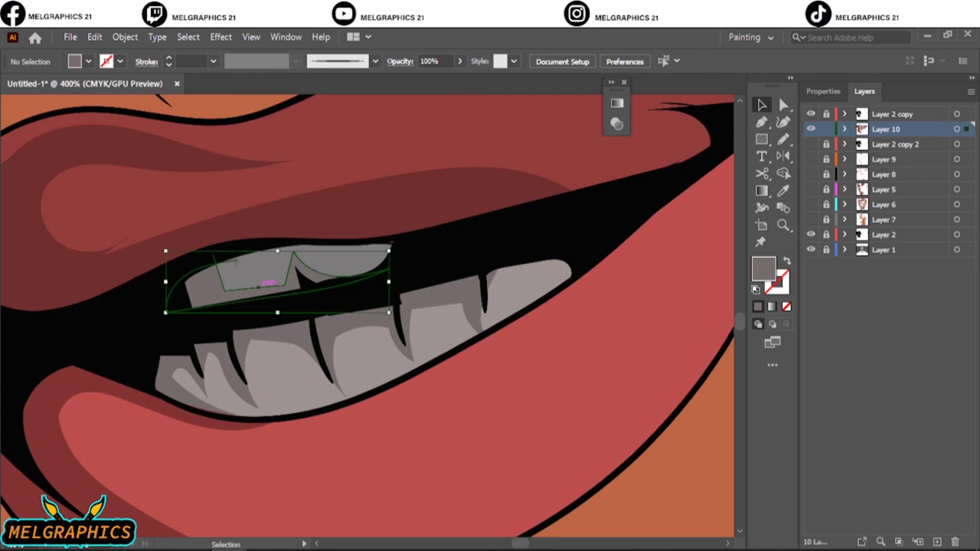
- Add a darker grey shadow on the earring
{"action": "double_click", "coordinate": [764, 268]}
{"action": "key", "text": "Return"}
{"action": "key", "text": "i"}
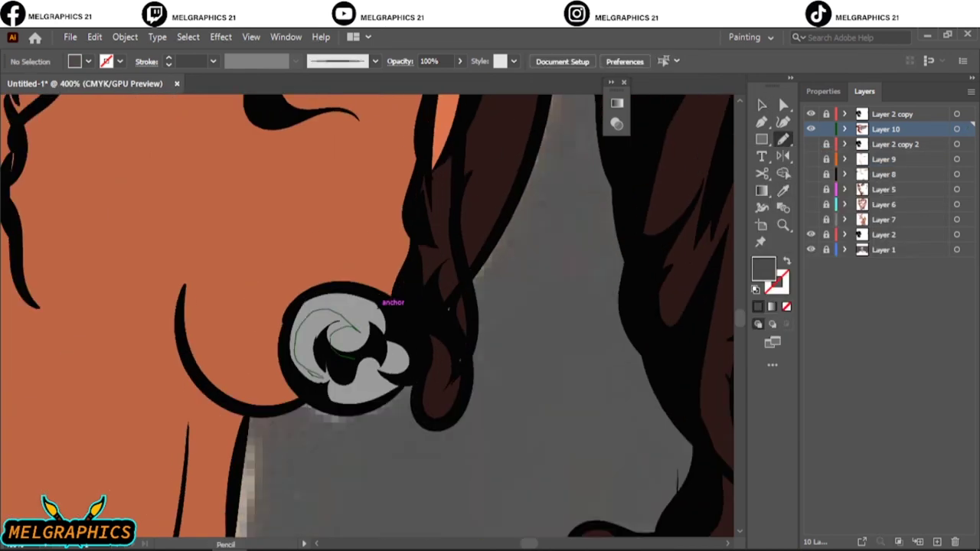
{"action": "left_click_drag", "start_coordinate": [383, 303], "coordinate": [381, 304]}
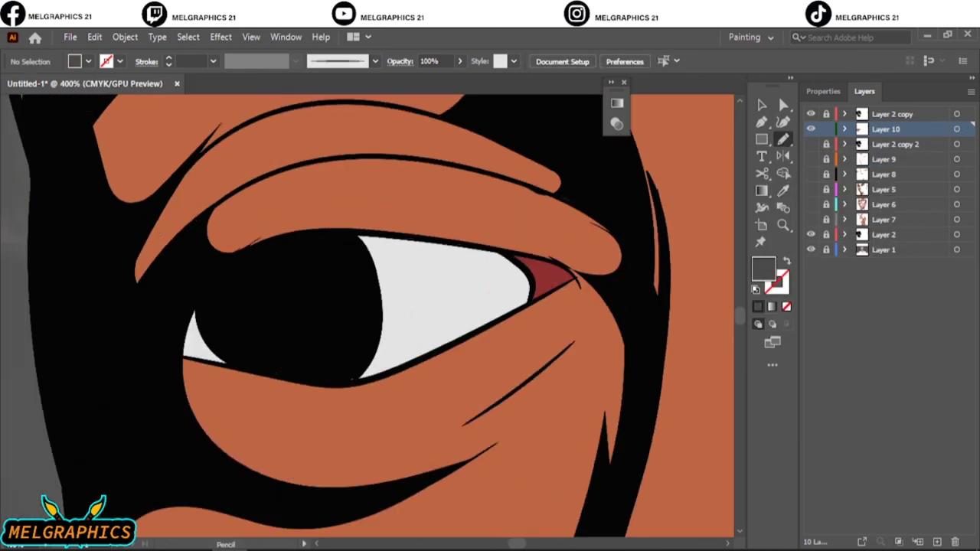
- Draw a purple shadow along the top edge of the eye white
{"action": "double_click", "coordinate": [763, 268]}
{"action": "key", "text": "Return"}
{"action": "key", "text": "n"}
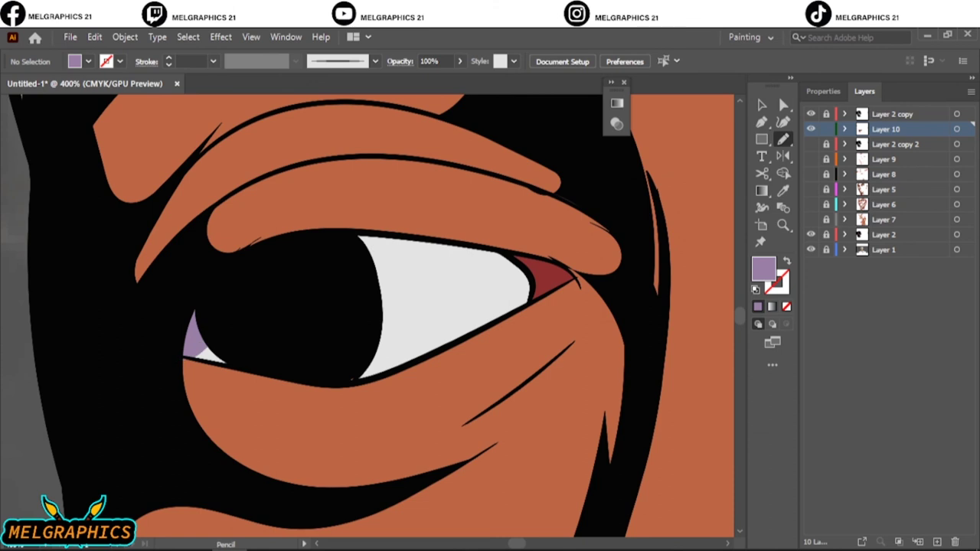
{"action": "left_click_drag", "start_coordinate": [350, 256], "coordinate": [358, 258]}
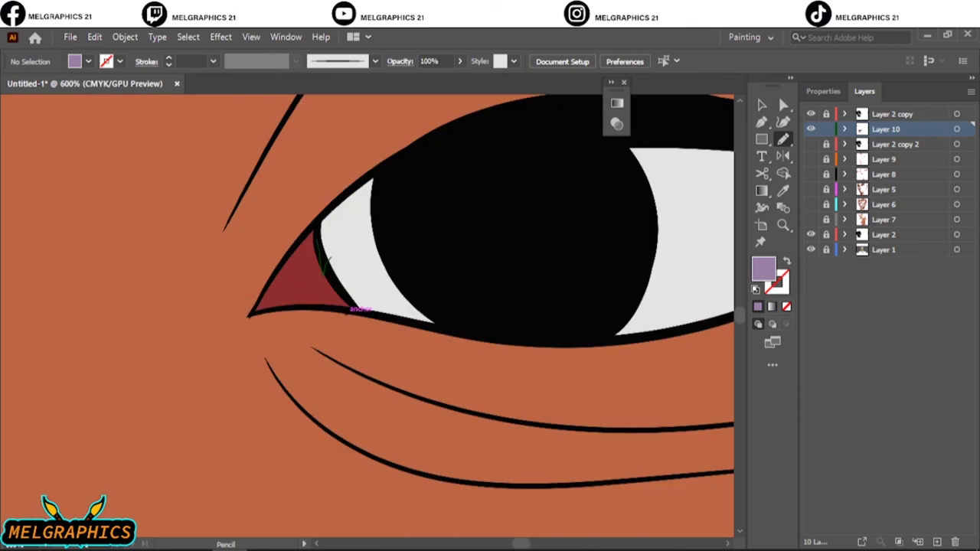
{"action": "left_click_drag", "start_coordinate": [372, 178], "coordinate": [325, 264]}
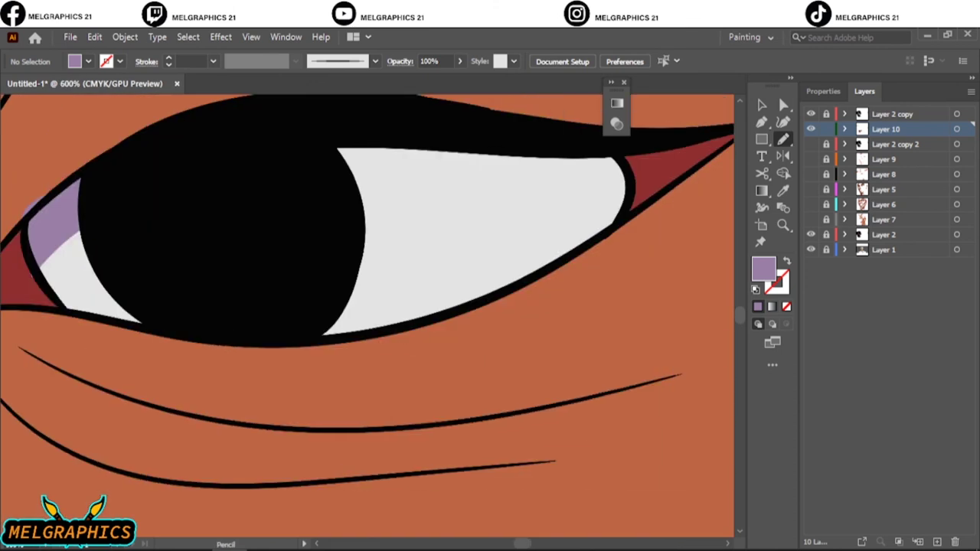
{"action": "left_click_drag", "start_coordinate": [656, 192], "coordinate": [326, 218]}
{"action": "key", "text": "ctrl+0"}
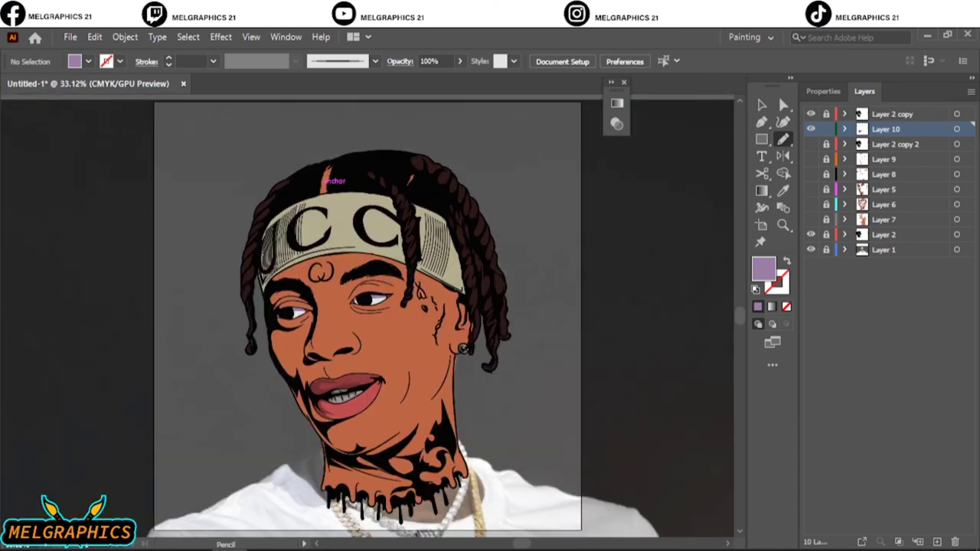
- Sample the dark brown from the hair as the fill colour
{"action": "left_click", "coordinate": [811, 250]}
{"action": "left_click", "coordinate": [811, 250]}
{"action": "key", "text": "i"}
{"action": "left_click", "coordinate": [413, 176]}
{"action": "scroll", "coordinate": [398, 200], "scroll_direction": "up", "scroll_amount": 5}
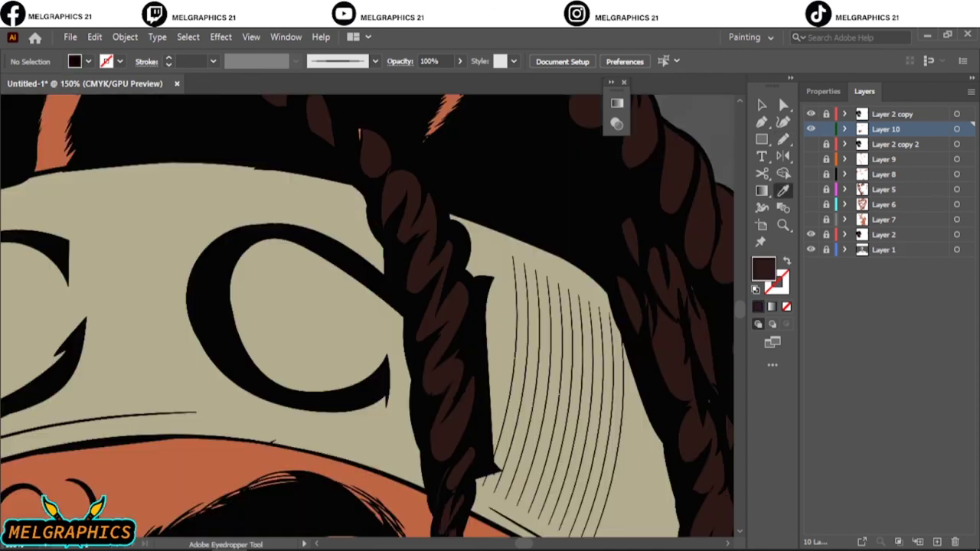
{"action": "left_click", "coordinate": [75, 61], "text": "shift"}
{"action": "left_click", "coordinate": [903, 204]}
{"action": "key", "text": "n"}
{"action": "scroll", "coordinate": [367, 314], "scroll_direction": "up", "scroll_amount": 4}
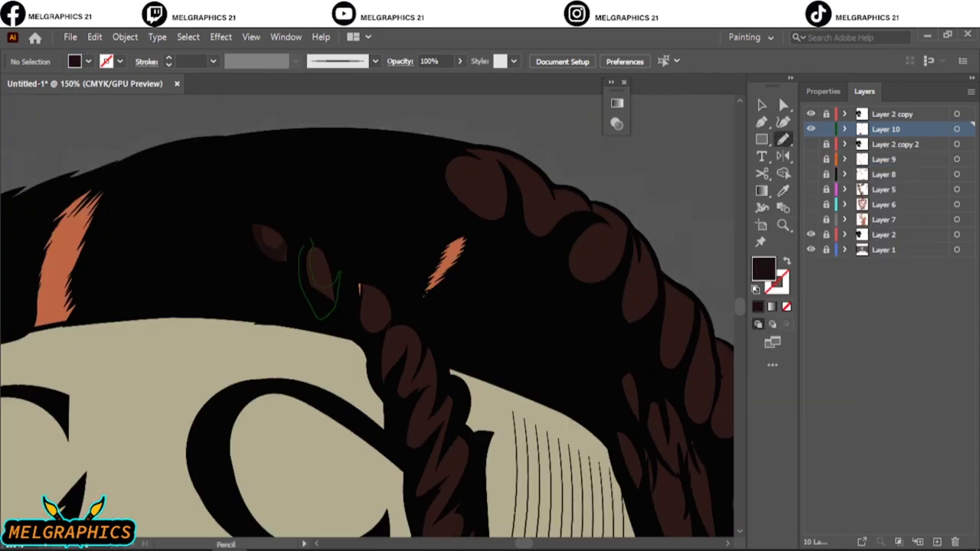
- Pencil dark brown shading shapes onto the hair clumps around the headband
{"action": "left_click_drag", "start_coordinate": [336, 269], "coordinate": [310, 240]}
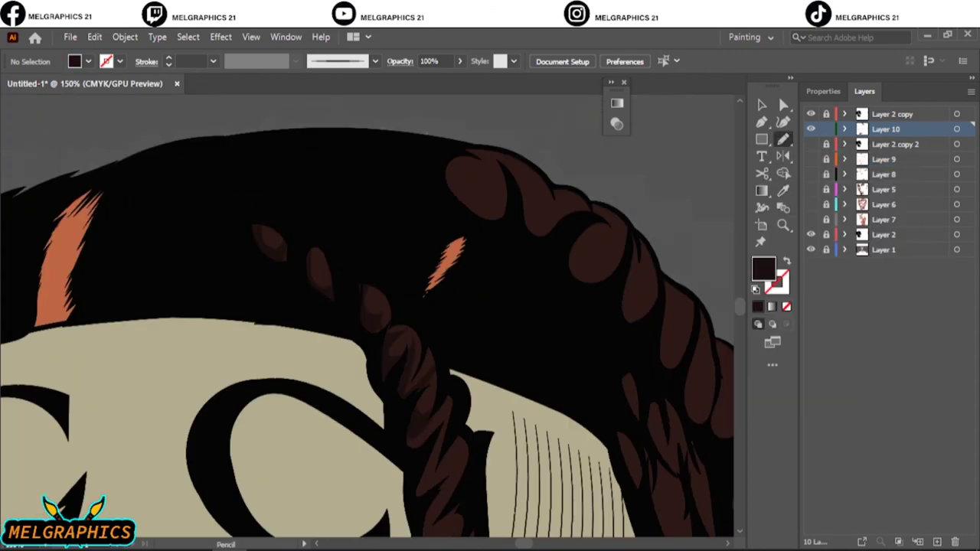
{"action": "scroll", "coordinate": [448, 429], "scroll_direction": "down", "scroll_amount": 6}
{"action": "scroll", "coordinate": [448, 428], "scroll_direction": "down", "scroll_amount": 1}
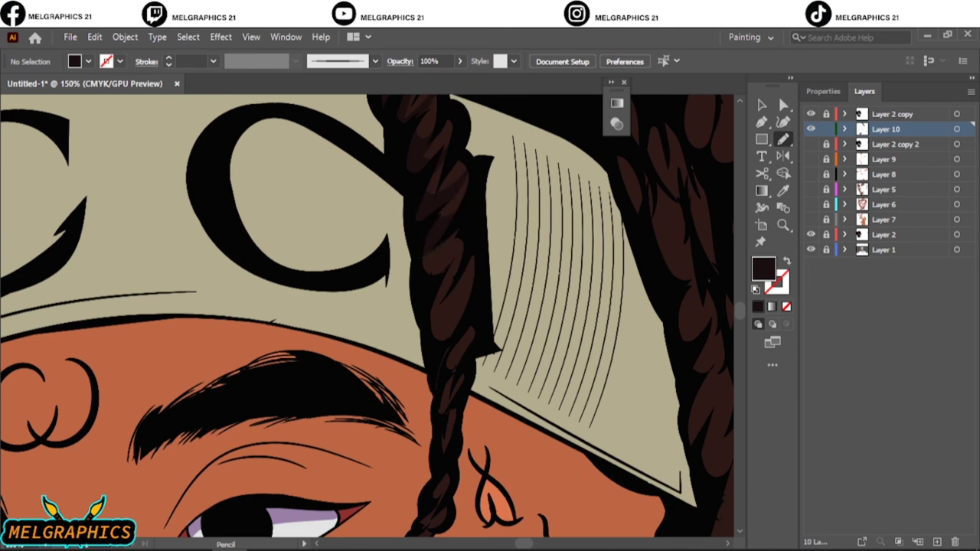
{"action": "mouse_move", "coordinate": [467, 230]}
{"action": "left_mouse_down"}
{"action": "mouse_move", "coordinate": [425, 279]}
{"action": "mouse_move", "coordinate": [425, 326]}
{"action": "left_mouse_up"}
{"action": "scroll", "coordinate": [444, 322], "scroll_direction": "down", "scroll_amount": 4}
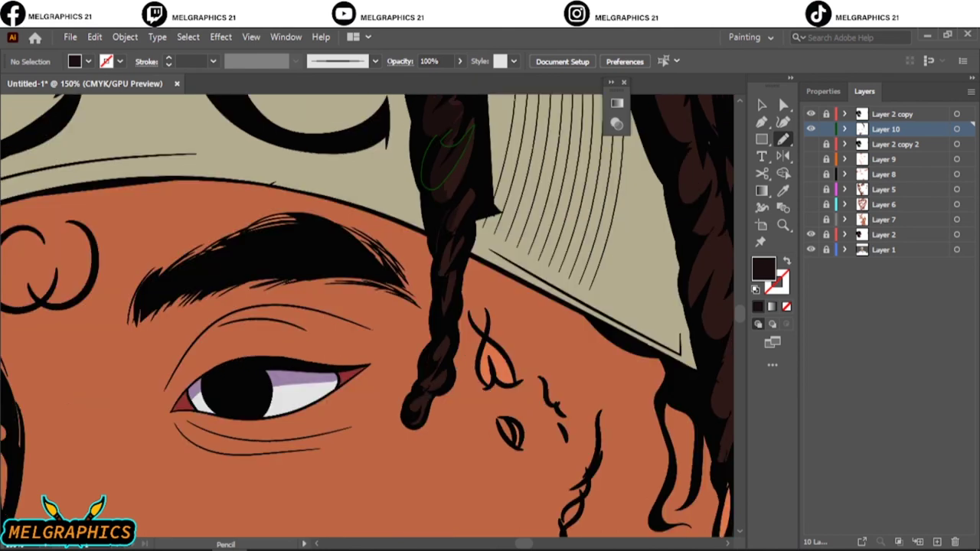
{"action": "scroll", "coordinate": [362, 239], "scroll_direction": "right", "scroll_amount": 5}
{"action": "scroll", "coordinate": [362, 239], "scroll_direction": "up", "scroll_amount": 3}
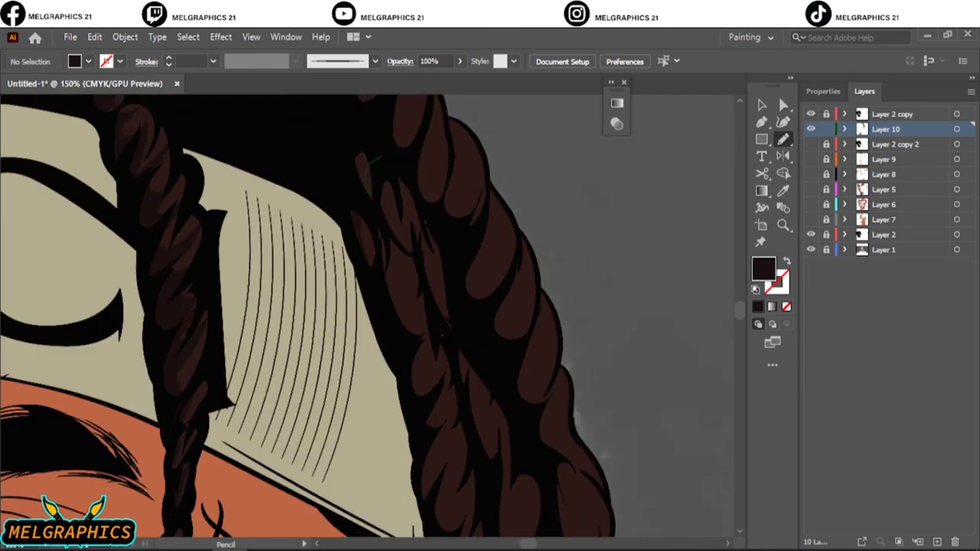
{"action": "scroll", "coordinate": [428, 367], "scroll_direction": "down", "scroll_amount": 5}
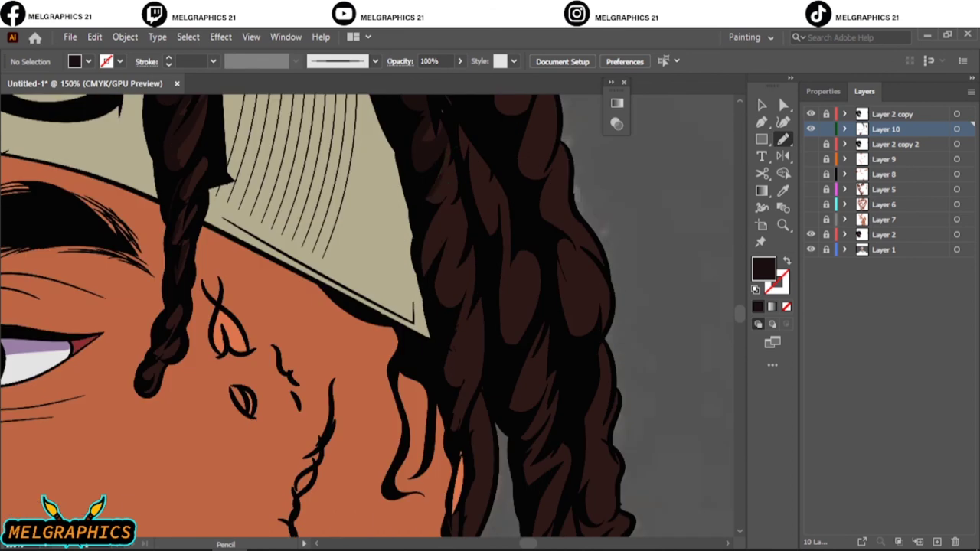
{"action": "scroll", "coordinate": [445, 321], "scroll_direction": "down", "scroll_amount": 3}
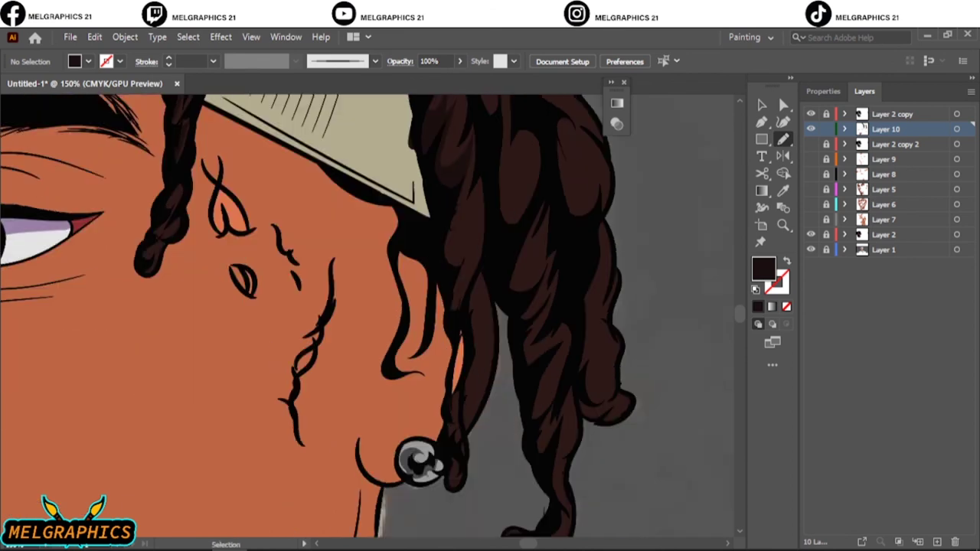
{"action": "scroll", "coordinate": [429, 230], "scroll_direction": "right", "scroll_amount": 3}
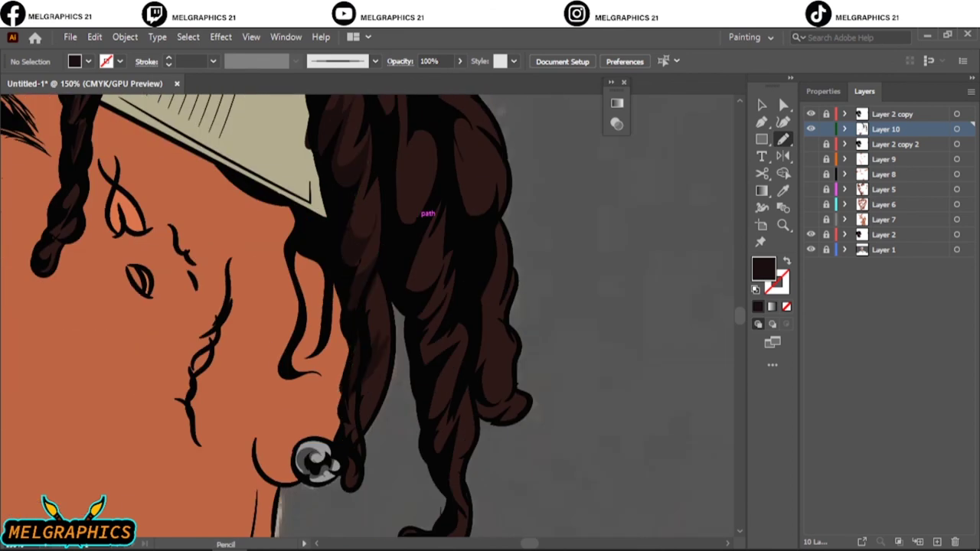
{"action": "scroll", "coordinate": [532, 214], "scroll_direction": "down", "scroll_amount": 1}
{"action": "scroll", "coordinate": [431, 190], "scroll_direction": "up", "scroll_amount": 2}
- Add a dark brown shading stroke on a hair curl
{"action": "left_click_drag", "start_coordinate": [472, 356], "coordinate": [461, 397]}
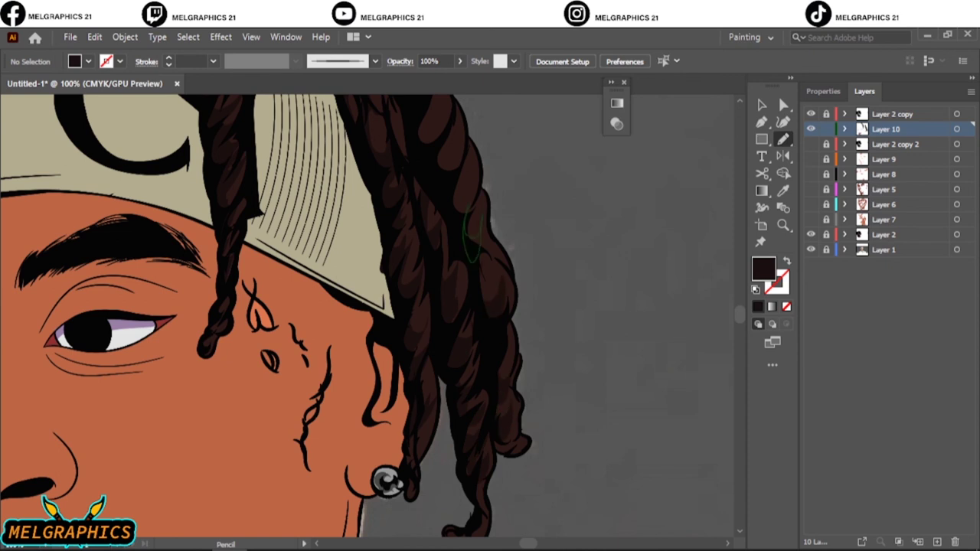
{"action": "scroll", "coordinate": [481, 164], "scroll_direction": "down", "scroll_amount": 5}
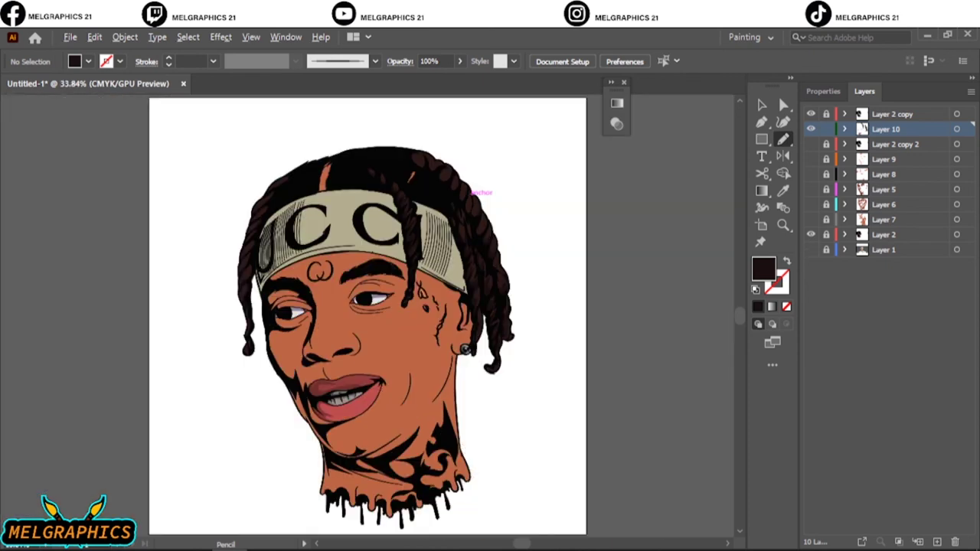
{"action": "scroll", "coordinate": [481, 192], "scroll_direction": "up", "scroll_amount": 3}
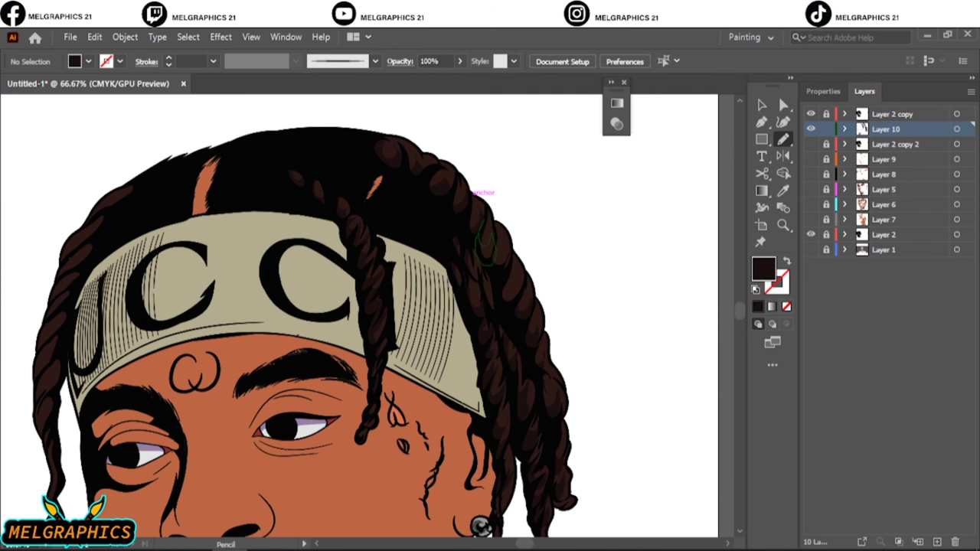
{"action": "scroll", "coordinate": [473, 188], "scroll_direction": "down", "scroll_amount": 3}
{"action": "scroll", "coordinate": [268, 233], "scroll_direction": "up", "scroll_amount": 3}
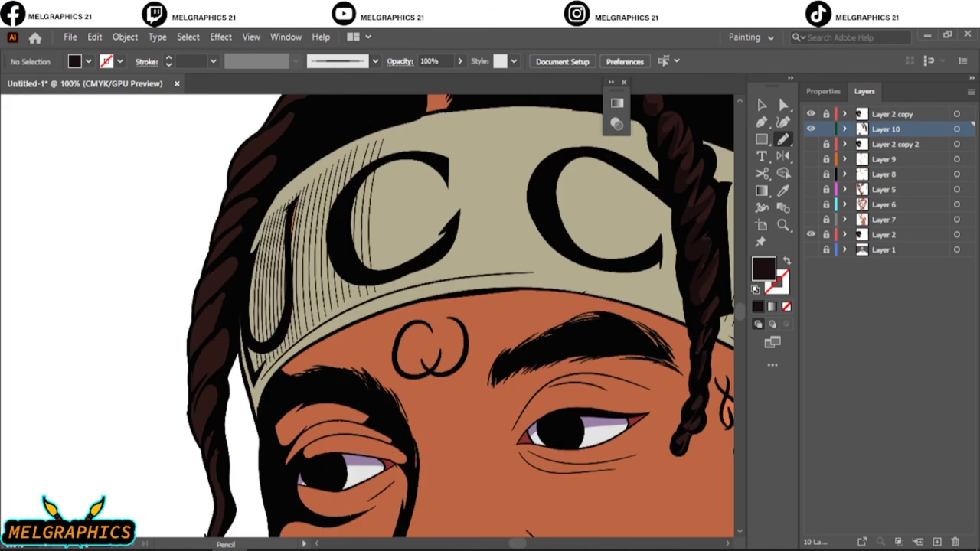
- Sample the headband's beige and darken it in the Color Picker
{"action": "scroll", "coordinate": [281, 112], "scroll_direction": "down", "scroll_amount": 3}
{"action": "left_click", "coordinate": [783, 190]}
{"action": "scroll", "coordinate": [345, 192], "scroll_direction": "up", "scroll_amount": 3}
{"action": "left_click", "coordinate": [307, 177]}
{"action": "double_click", "coordinate": [763, 268]}
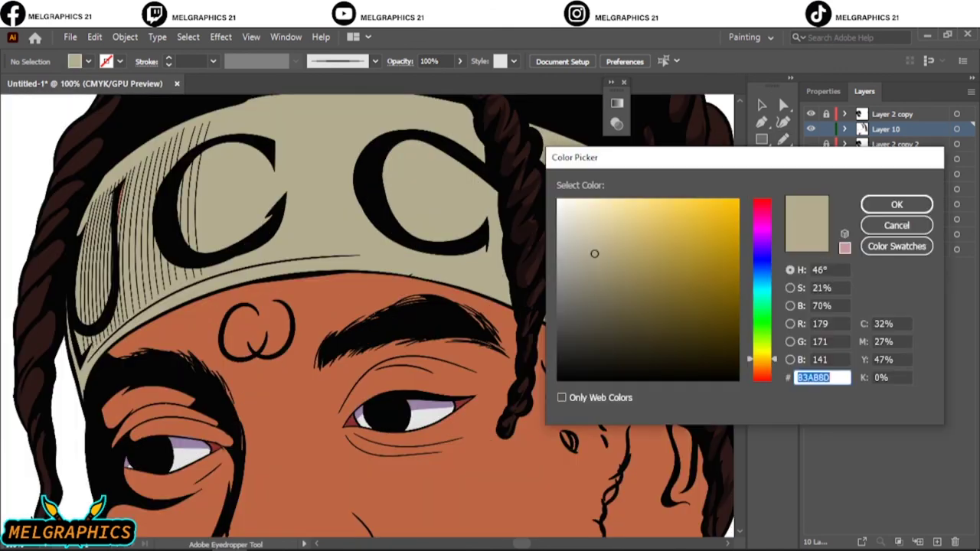
{"action": "left_click_drag", "start_coordinate": [590, 254], "coordinate": [590, 300]}
{"action": "left_click", "coordinate": [897, 204]}
- Pencil-draw a darker beige shadow shape on the headband's left side
{"action": "key", "text": "n"}
{"action": "scroll", "coordinate": [345, 306], "scroll_direction": "up", "scroll_amount": 2}
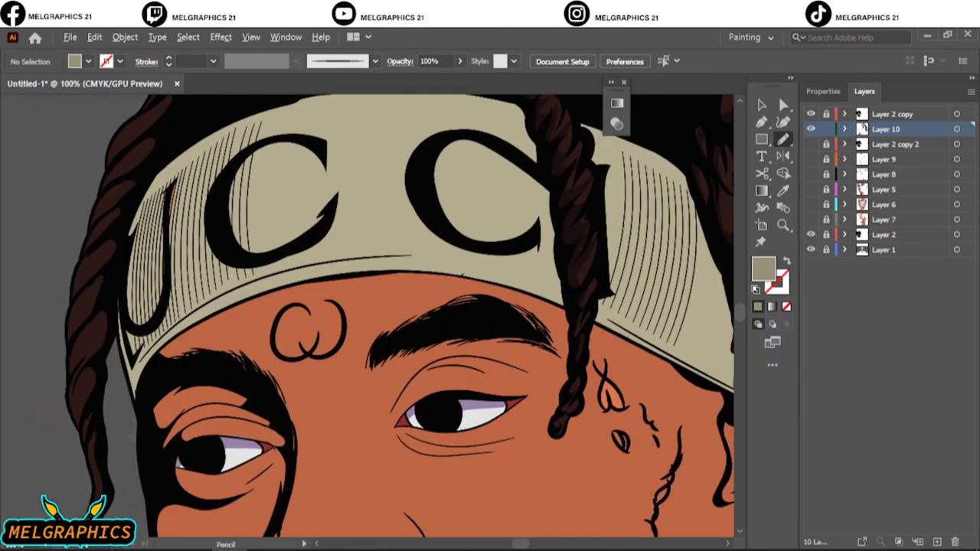
{"action": "scroll", "coordinate": [345, 306], "scroll_direction": "up", "scroll_amount": 1}
{"action": "left_click_drag", "start_coordinate": [63, 360], "coordinate": [115, 321]}
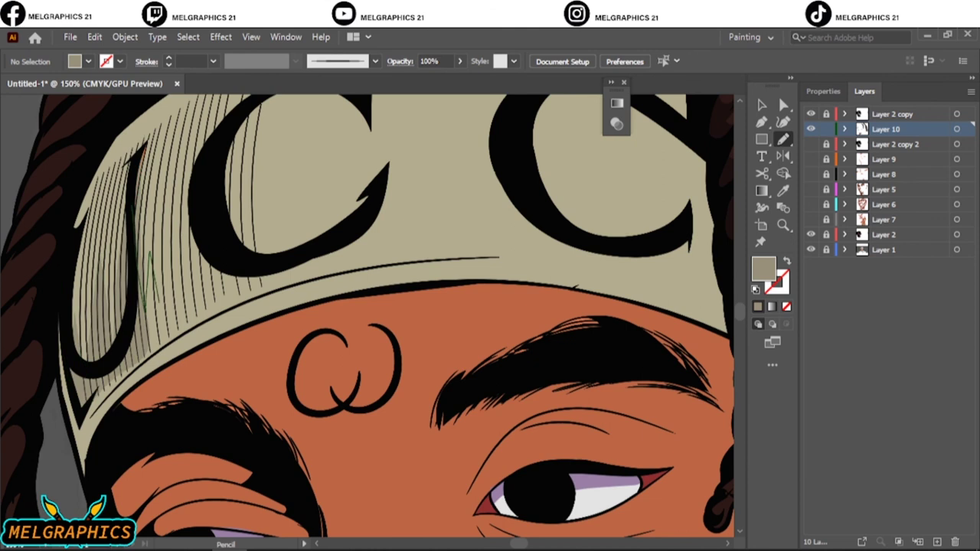
{"action": "left_click_drag", "start_coordinate": [143, 140], "coordinate": [123, 359]}
{"action": "key", "text": "v"}
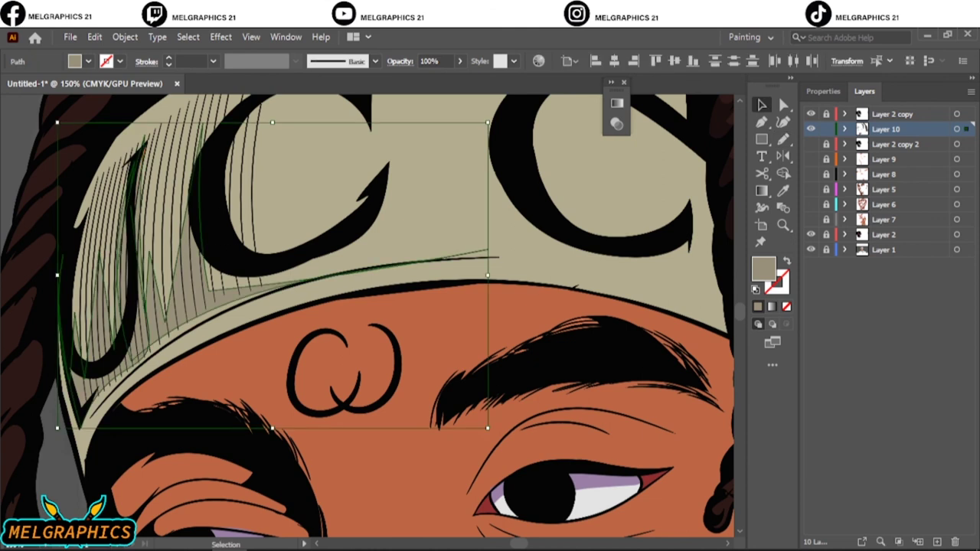
{"action": "double_click", "coordinate": [763, 269]}
{"action": "left_click", "coordinate": [896, 203]}
- Hide the reference photo layer and show shading layers Layer 2 copy 2 through Layer 7
{"action": "key", "text": "ctrl+0"}
{"action": "left_click", "coordinate": [811, 250]}
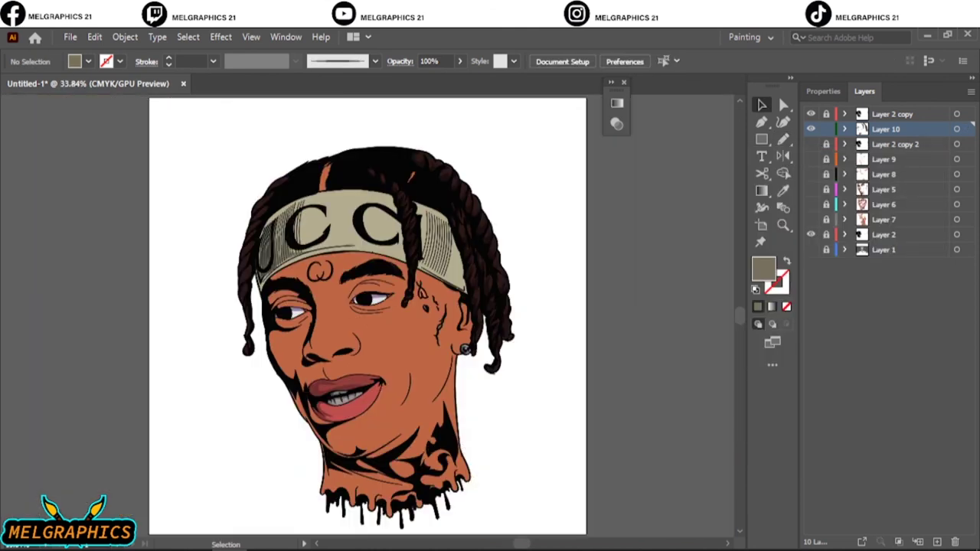
{"action": "left_click_drag", "start_coordinate": [811, 144], "coordinate": [811, 220]}
{"action": "key", "text": "ctrl+1"}
- Draw a beige shadow along the braid over the headband
{"action": "double_click", "coordinate": [763, 268]}
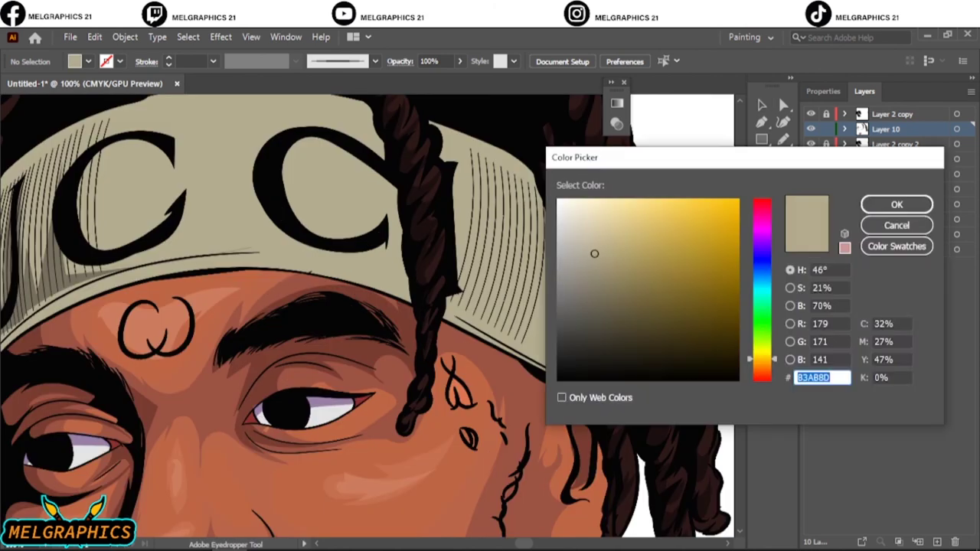
{"action": "left_click", "coordinate": [897, 203]}
{"action": "scroll", "coordinate": [367, 307], "scroll_direction": "up", "scroll_amount": 3}
{"action": "key", "text": "n"}
{"action": "left_click_drag", "start_coordinate": [381, 258], "coordinate": [385, 253]}
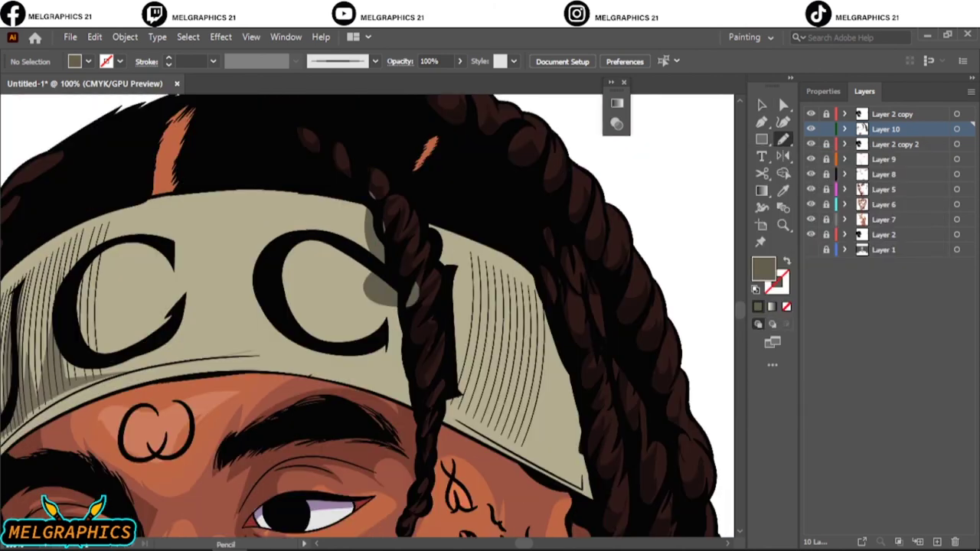
- Sample the brown from the hair as the fill colour
{"action": "scroll", "coordinate": [383, 255], "scroll_direction": "down", "scroll_amount": 3}
{"action": "key", "text": "i"}
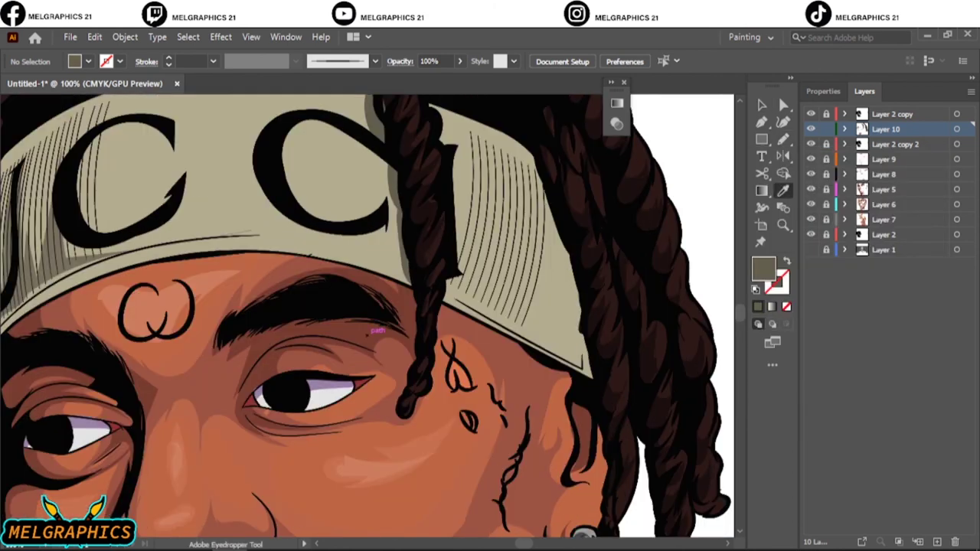
{"action": "left_click", "coordinate": [379, 331]}
{"action": "double_click", "coordinate": [763, 268]}
{"action": "left_click", "coordinate": [897, 203]}
- Pencil-draw brown shading along the braid's left edge and up near the ear
{"action": "scroll", "coordinate": [367, 316], "scroll_direction": "down", "scroll_amount": 1}
{"action": "key", "text": "n"}
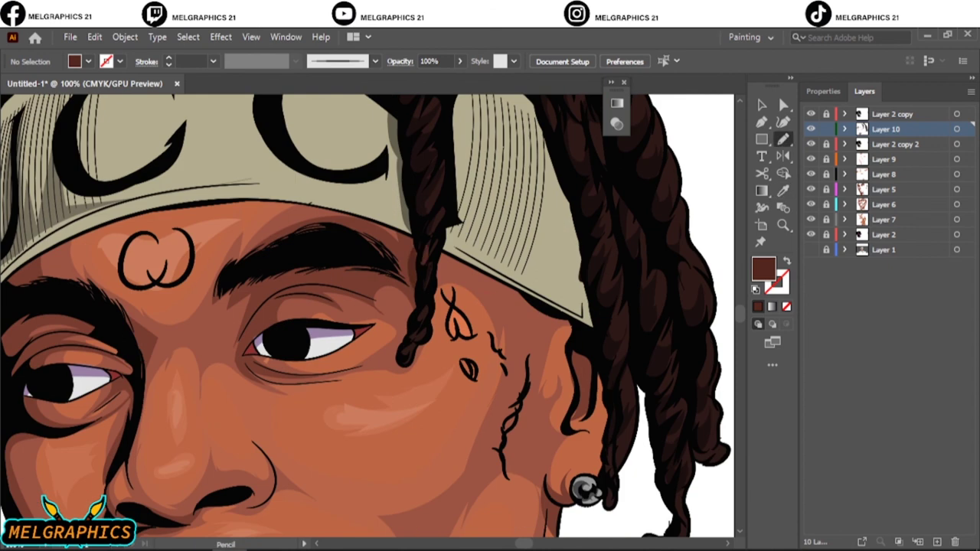
{"action": "scroll", "coordinate": [422, 291], "scroll_direction": "up", "scroll_amount": 3}
{"action": "left_click_drag", "start_coordinate": [460, 201], "coordinate": [350, 509]}
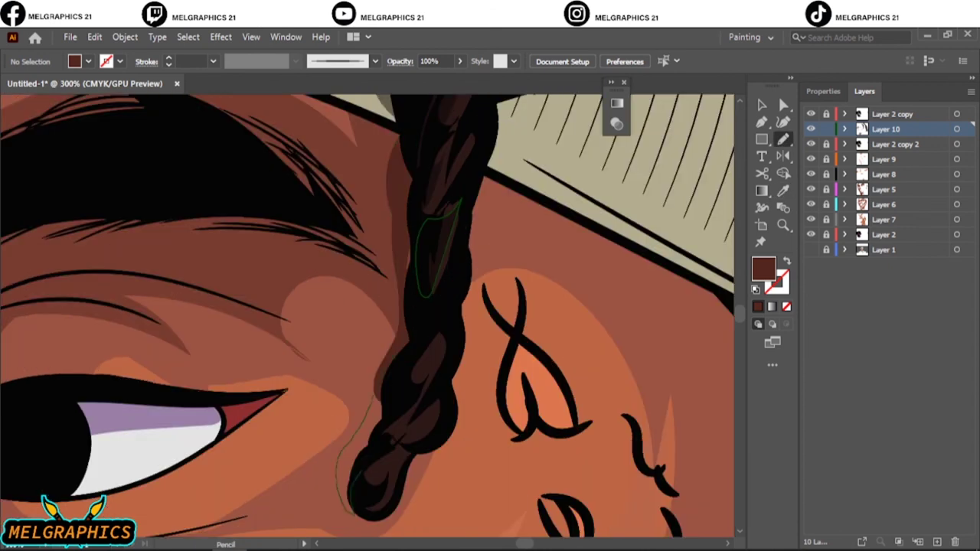
{"action": "key", "text": "ctrl+0"}
{"action": "scroll", "coordinate": [414, 358], "scroll_direction": "up", "scroll_amount": 2}
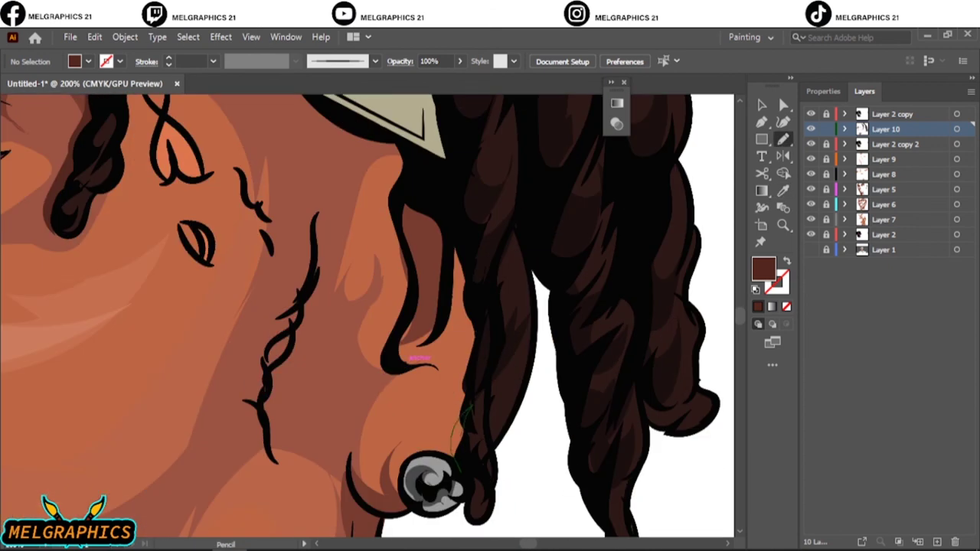
{"action": "left_click_drag", "start_coordinate": [469, 410], "coordinate": [463, 253]}
{"action": "key", "text": "ctrl+0"}
- Add a new layer, Layer 11, for the next details
{"action": "key", "text": "v"}
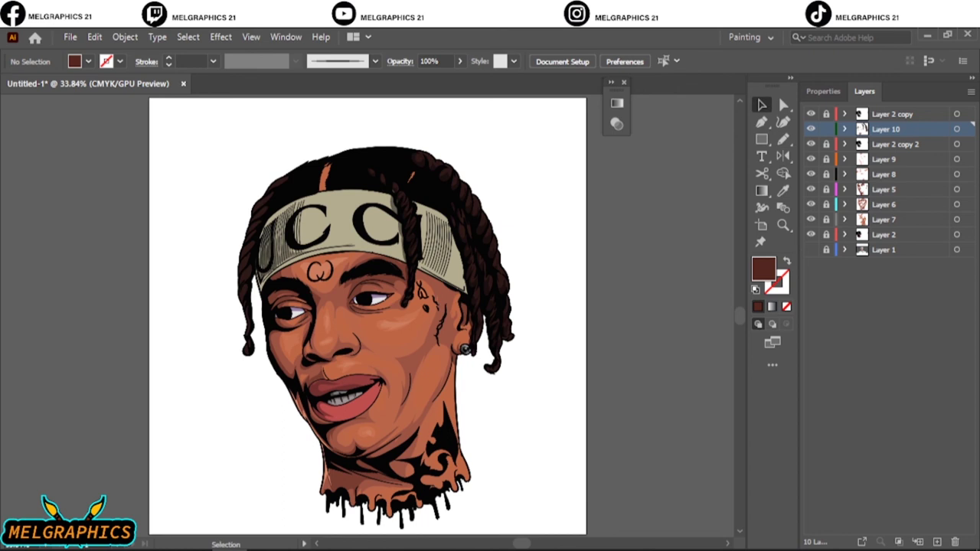
{"action": "key", "text": "ctrl+l"}
{"action": "scroll", "coordinate": [328, 309], "scroll_direction": "up", "scroll_amount": 3}
{"action": "scroll", "coordinate": [328, 309], "scroll_direction": "up", "scroll_amount": 2}
- Set the fill to black 000000 and draw a stroke on the left eye
{"action": "double_click", "coordinate": [764, 268]}
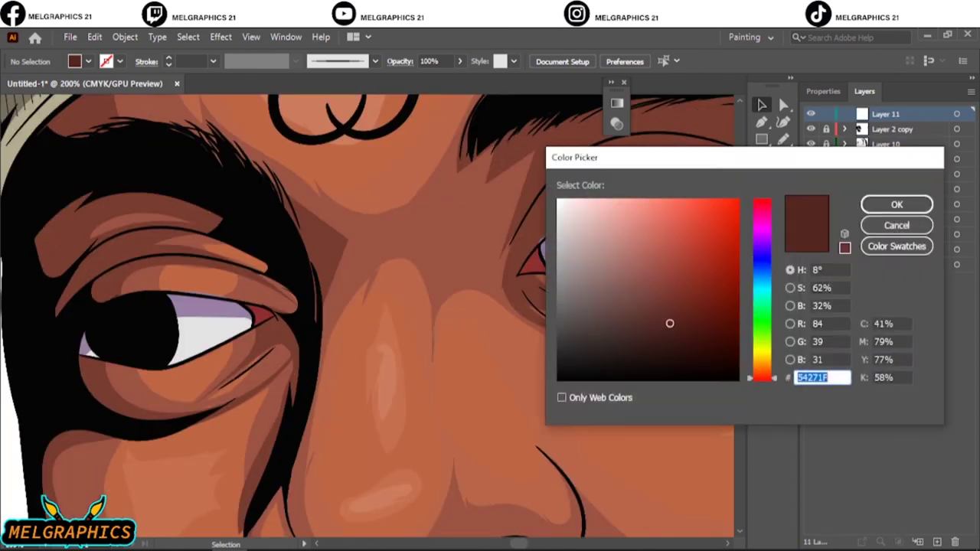
{"action": "type", "text": "000000"}
{"action": "key", "text": "Return"}
{"action": "key", "text": "n"}
{"action": "left_click_drag", "start_coordinate": [122, 356], "coordinate": [116, 312]}
{"action": "key", "text": "ctrl+0"}
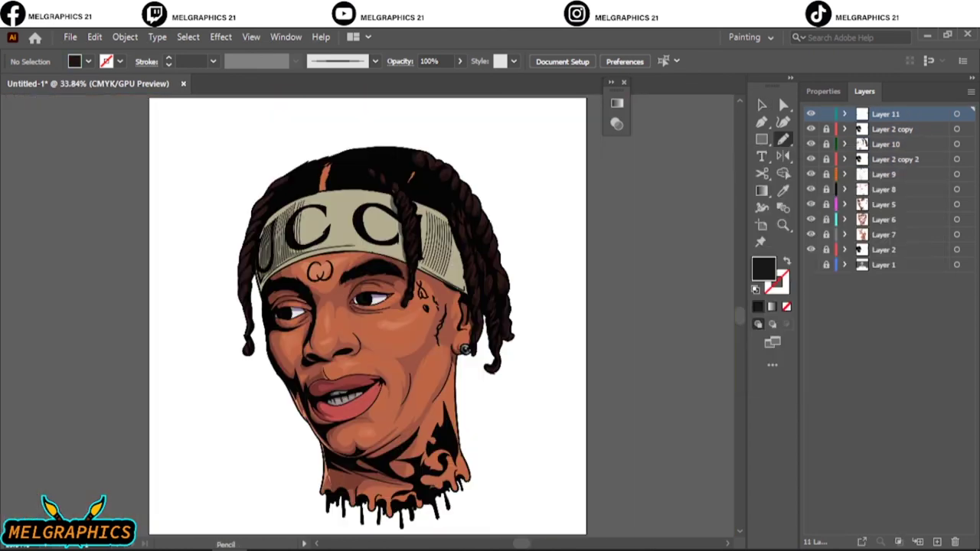